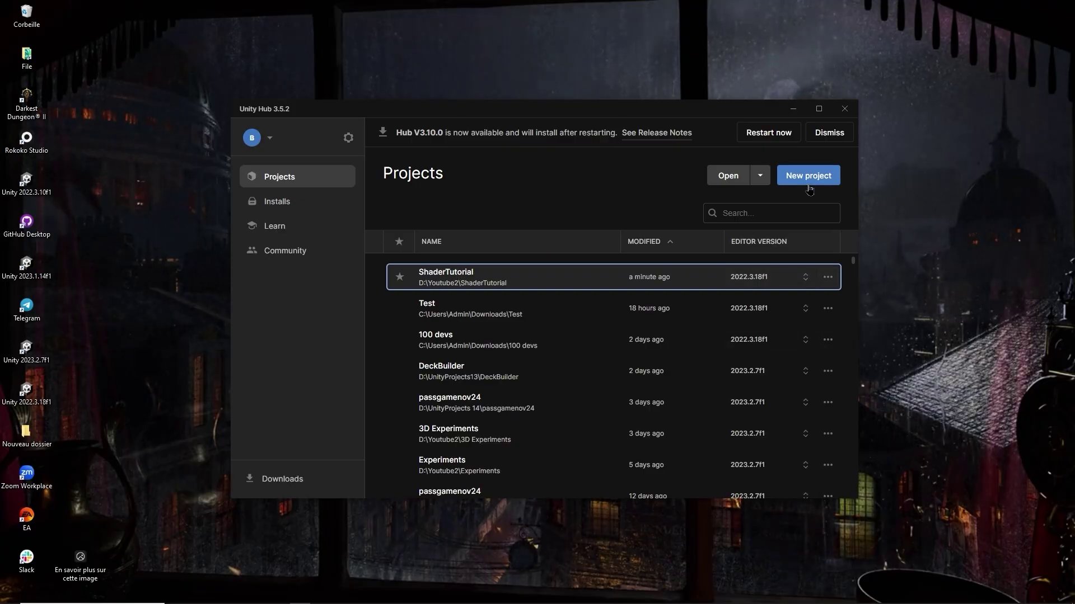
- Start a new Unity Hub project from the Universal 3D template and select its project name field
left_click(808, 184)
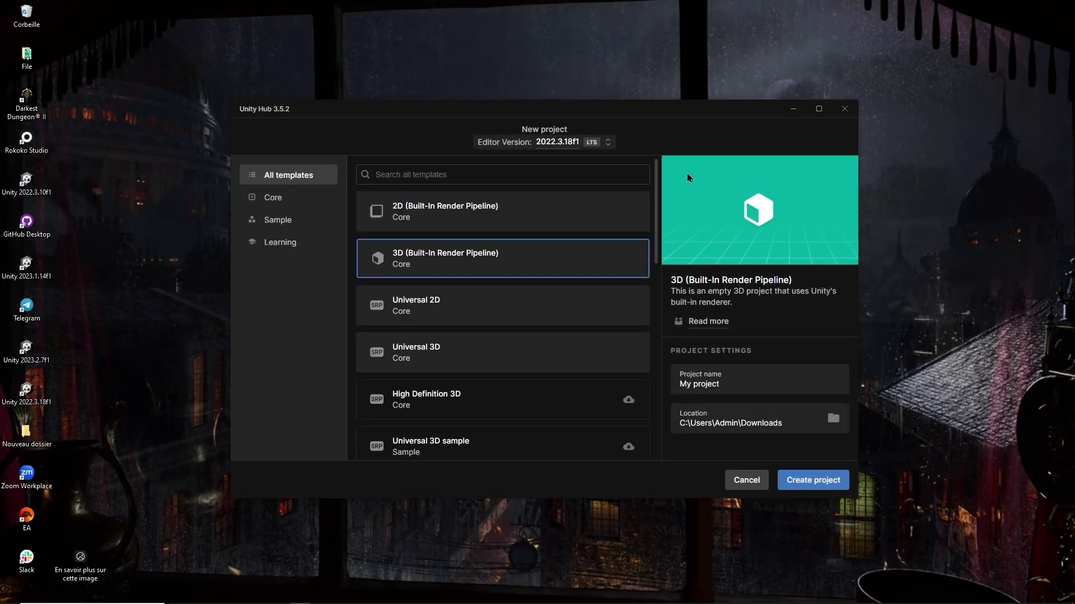
left_click(540, 354)
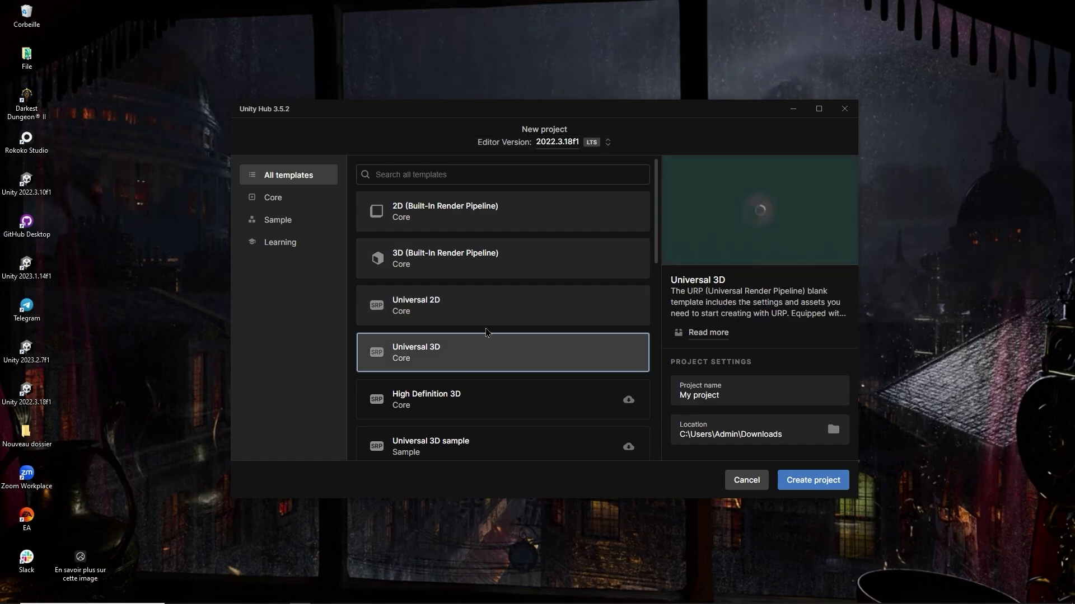
left_click(728, 394)
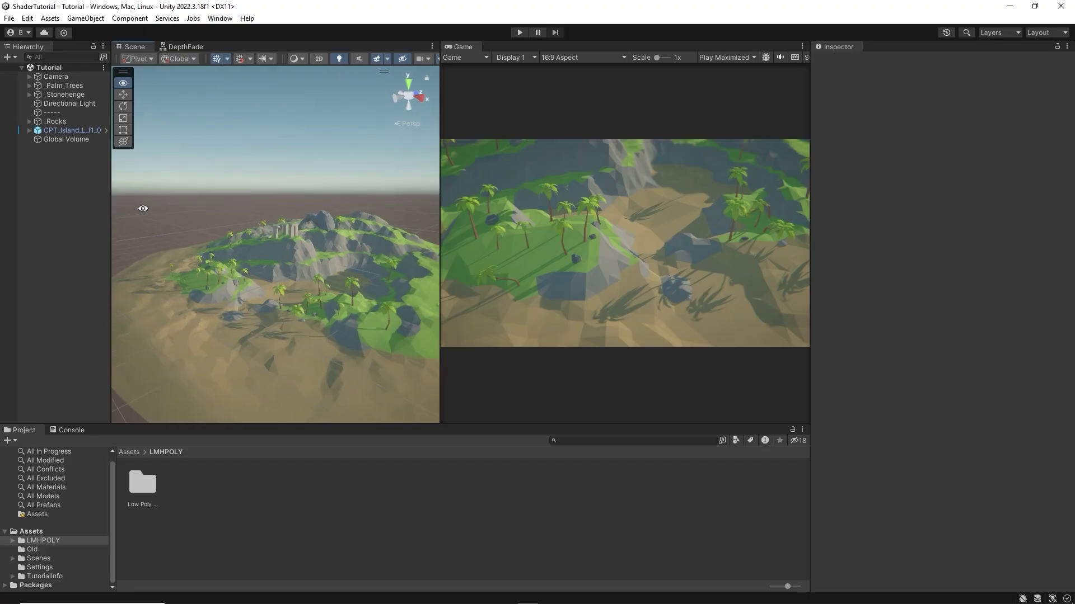
right_click_drag(144, 208, 298, 247)
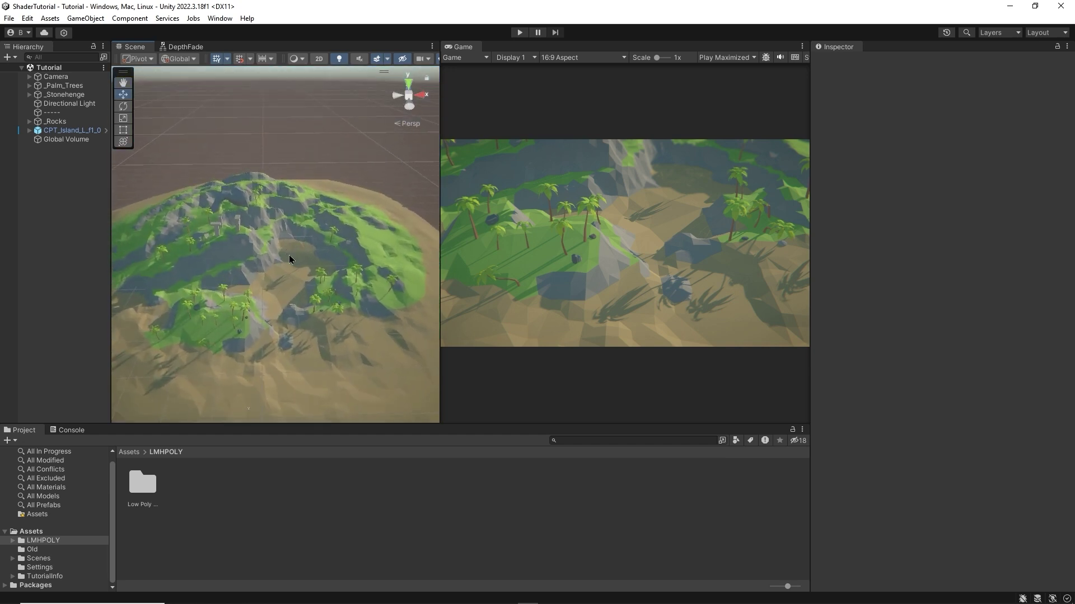
- Find the URP-HighFidelity render pipeline asset from Project Settings > Graphics and inspect it
scroll(290, 258, "up", 2)
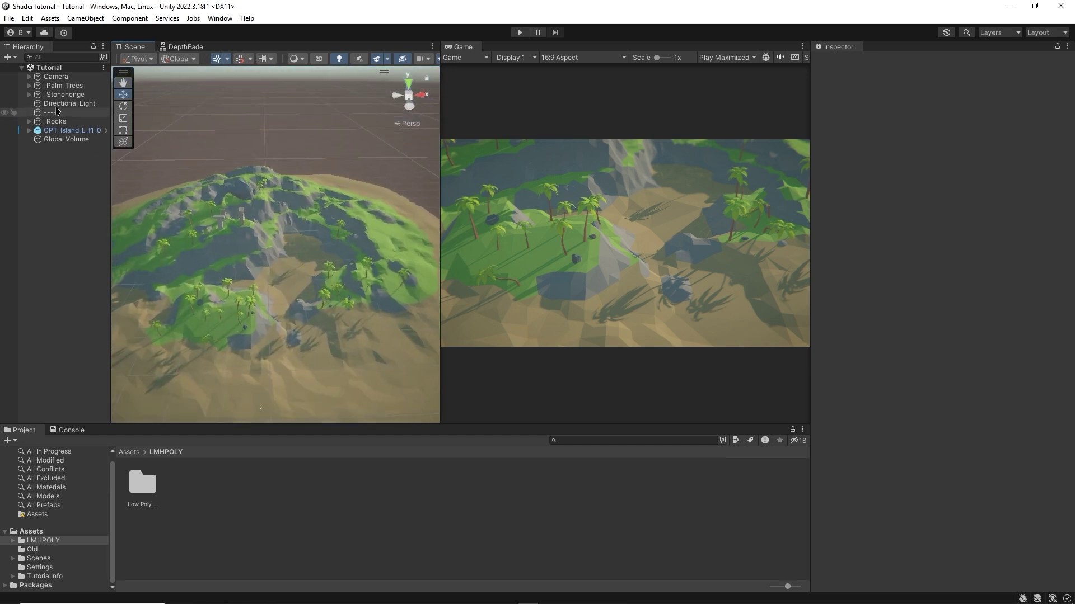
left_click(27, 18)
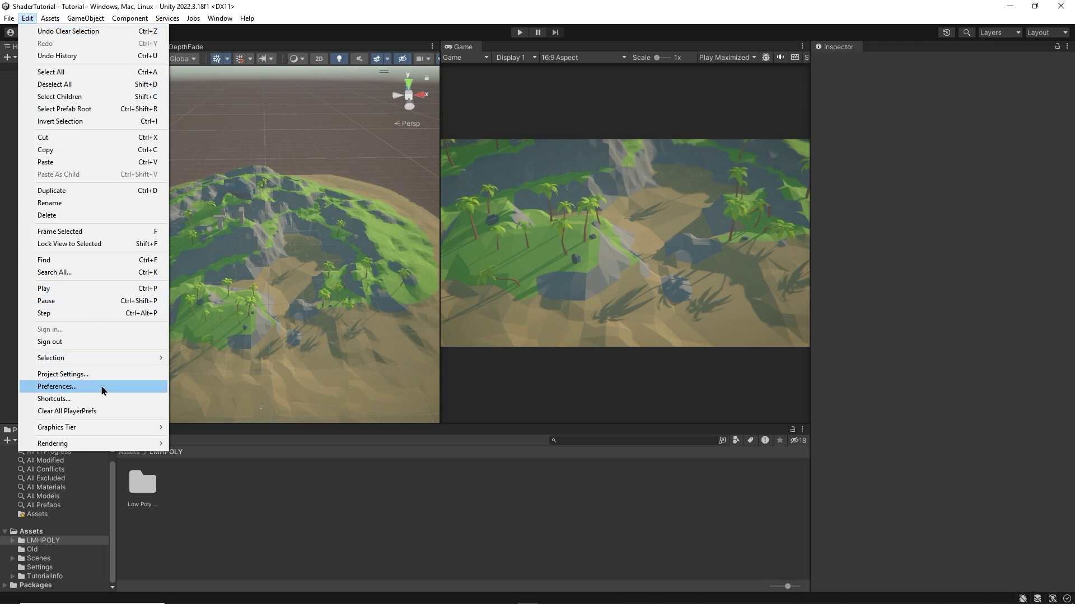
left_click(76, 376)
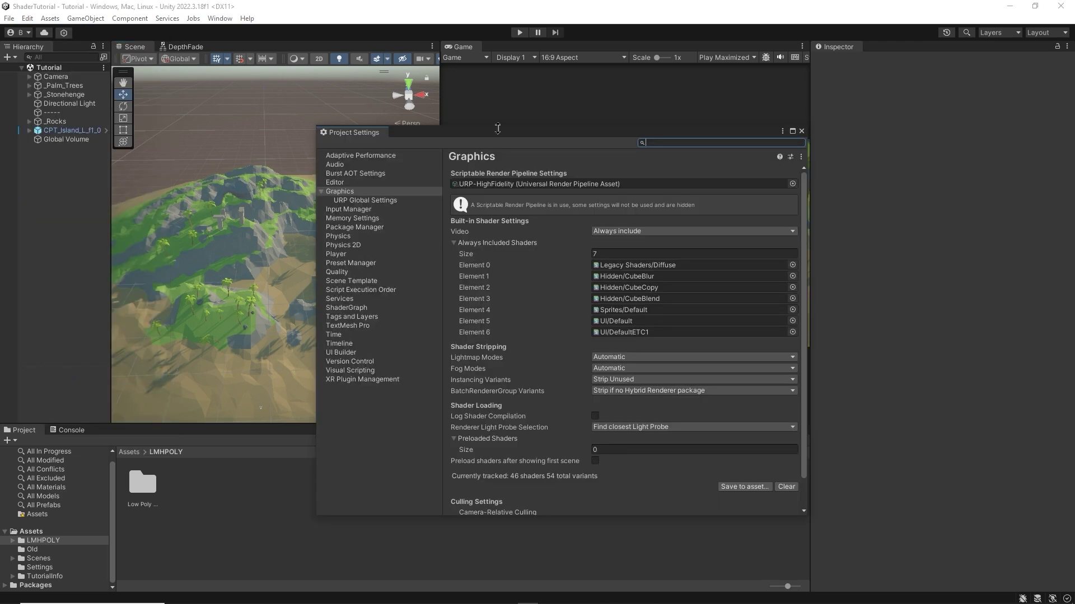
left_click_drag(497, 128, 481, 125)
left_click(322, 193)
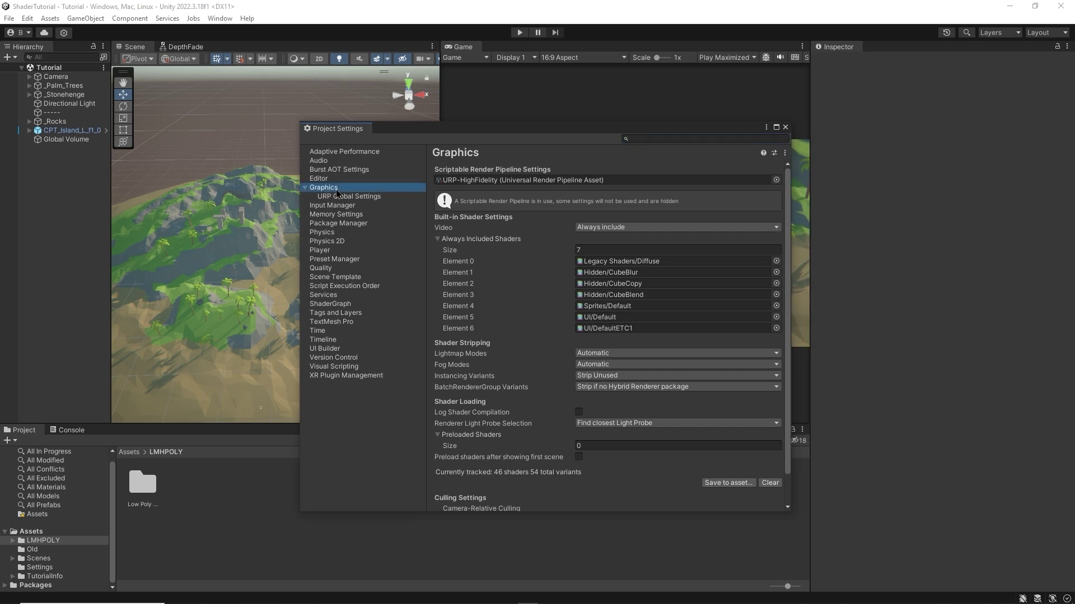
left_click_drag(485, 180, 288, 396)
left_click(274, 492)
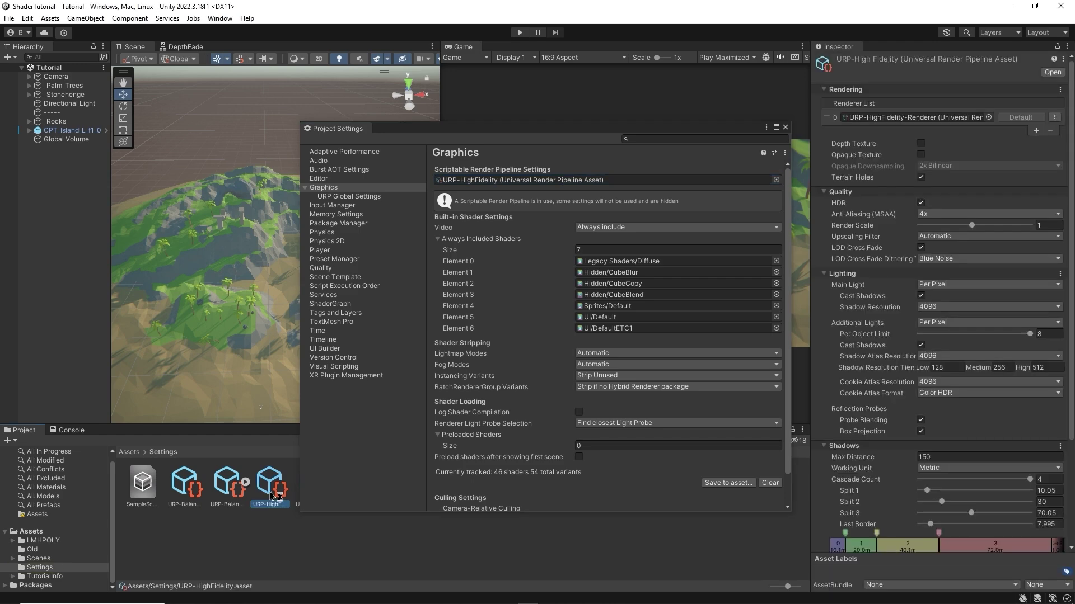
- Enable Depth Texture and Opaque Texture on the URP-HighFidelity asset
left_click(786, 129)
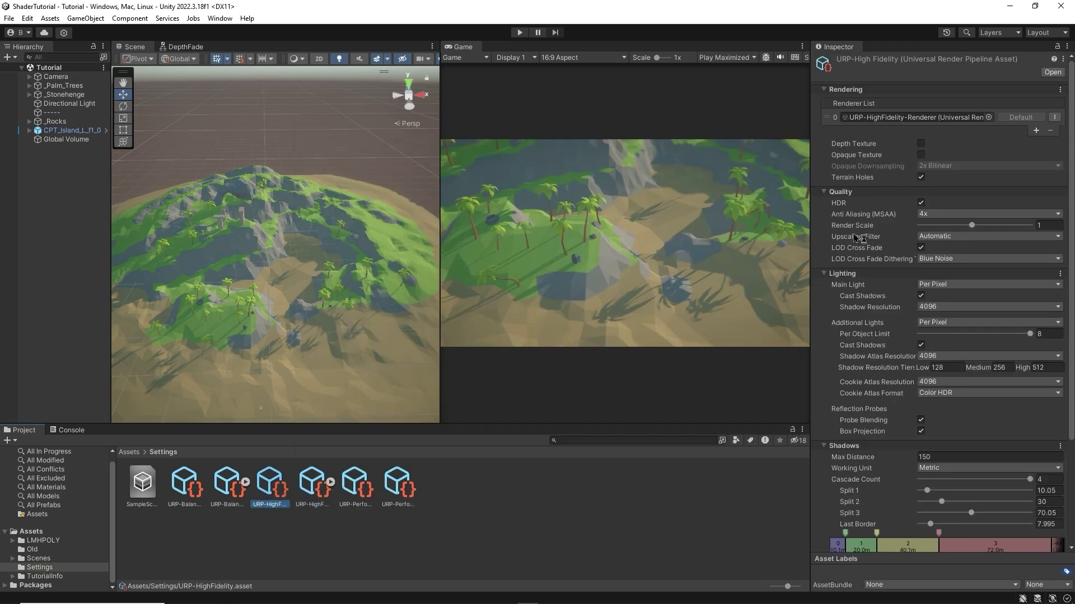
left_click(920, 143)
left_click(921, 155)
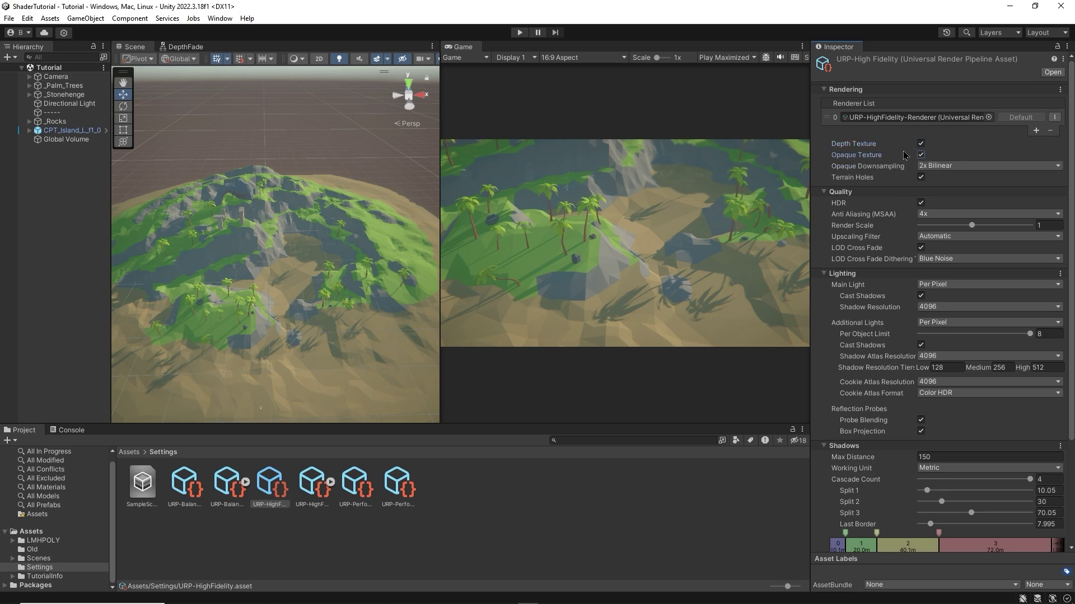
left_click(536, 488)
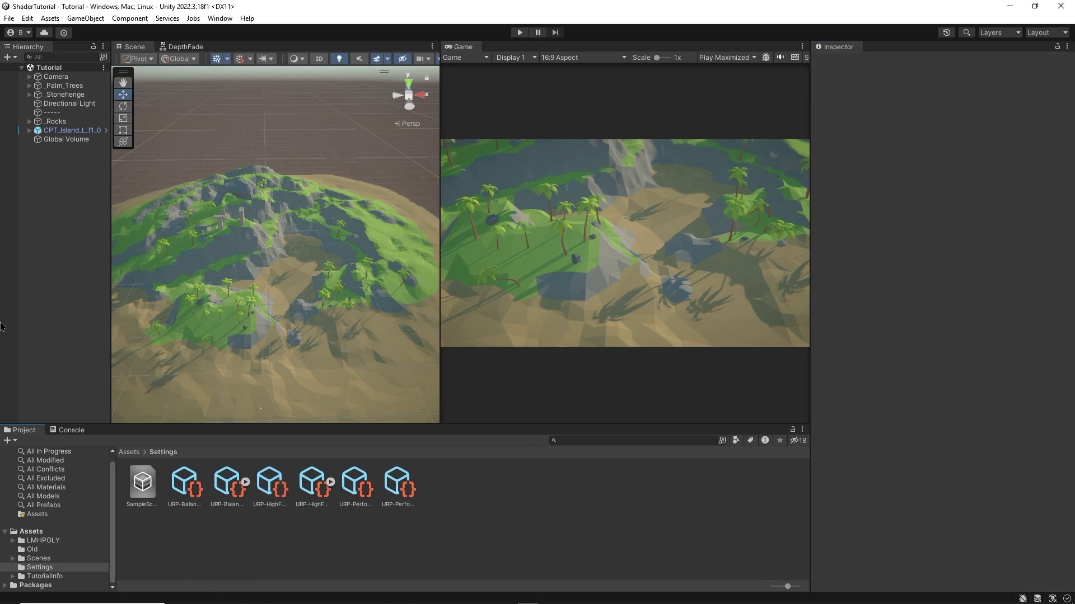
left_click(69, 217)
- Add a 3D Plane to the scene and name it Water
right_click(61, 209)
mouse_move(147, 382)
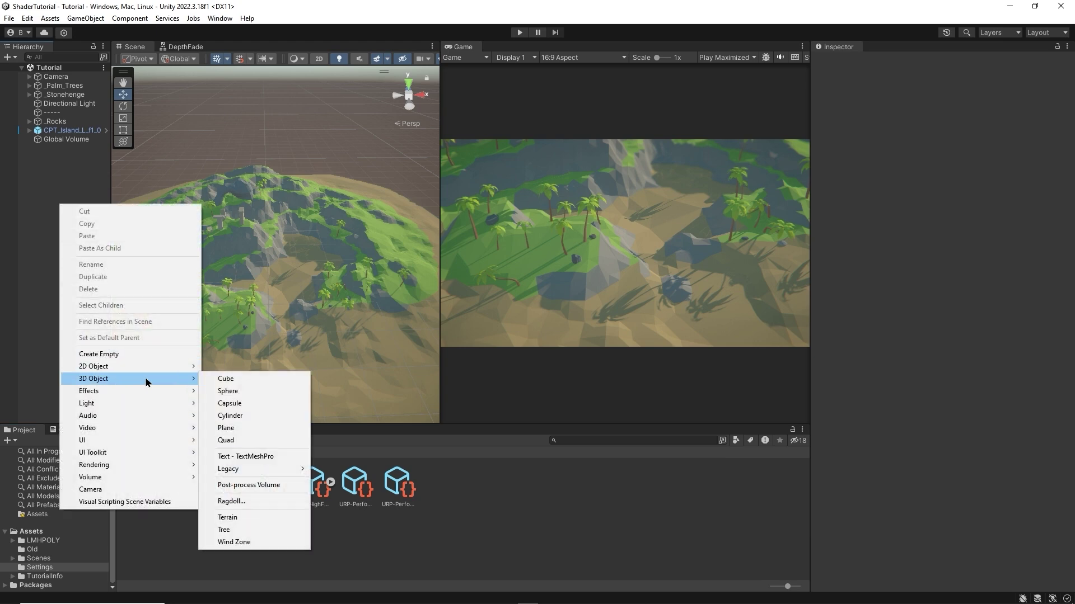
left_click(255, 428)
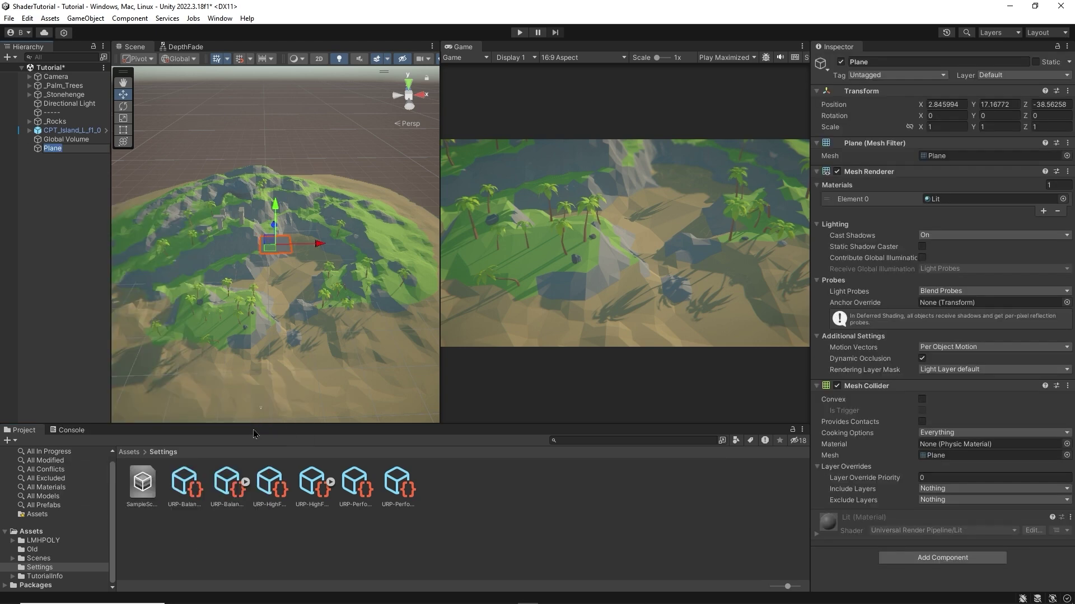
type("Water")
key("Return")
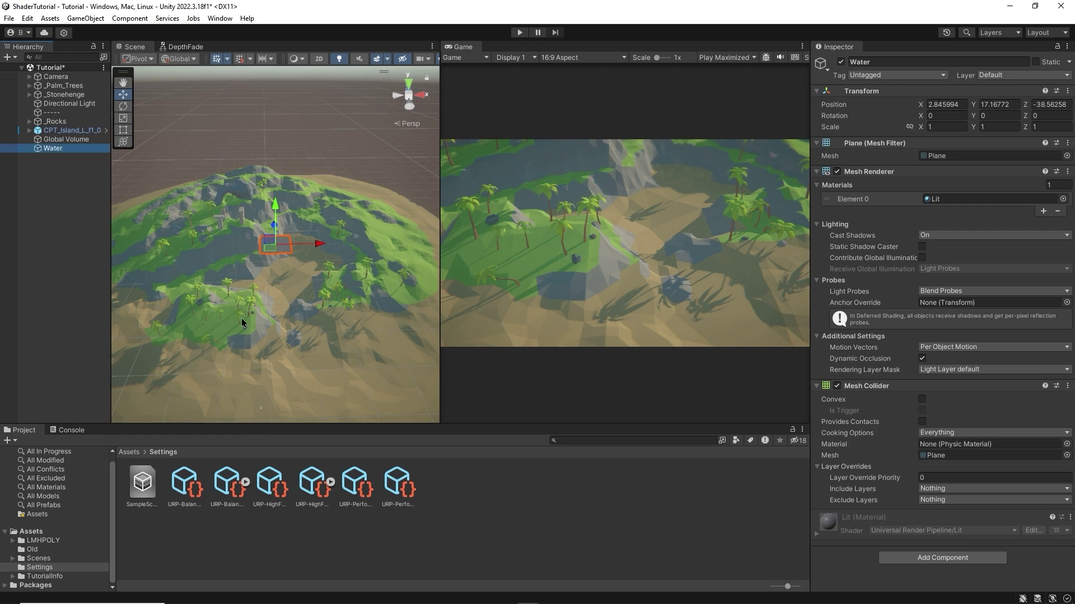
- Sink the Water plane to Position Y -0.5 so it floods the island's low ground
left_click_drag(243, 323, 276, 257, "alt")
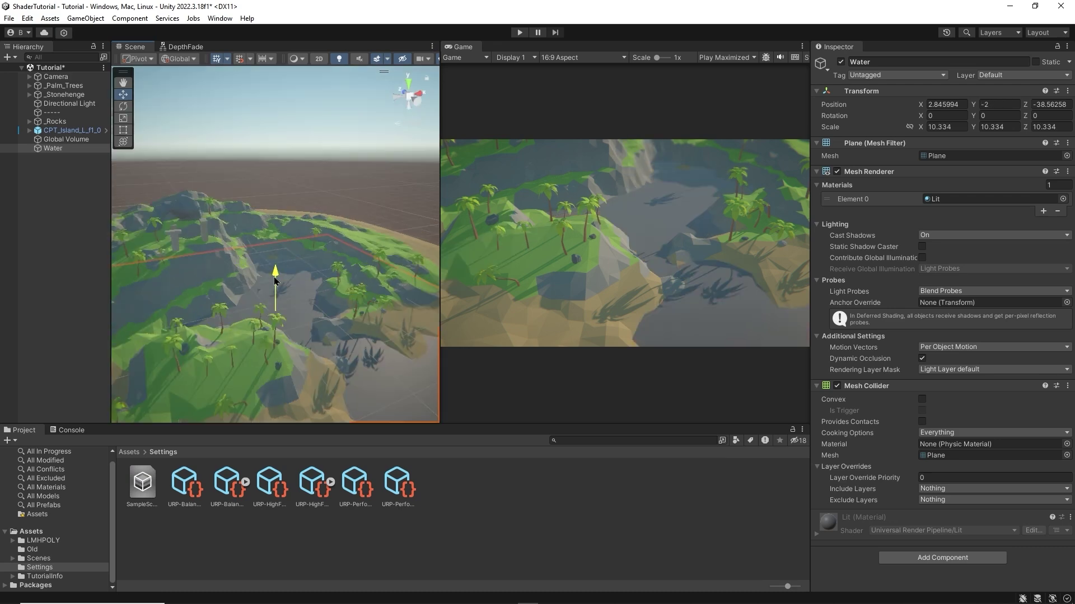
left_click_drag(276, 278, 275, 277)
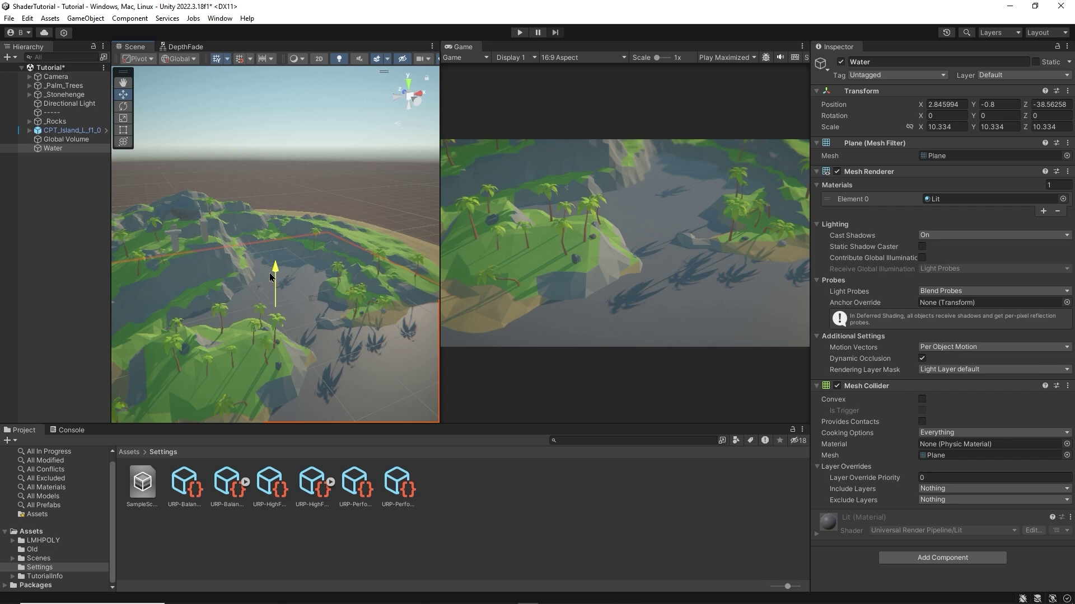
left_click_drag(270, 277, 269, 275)
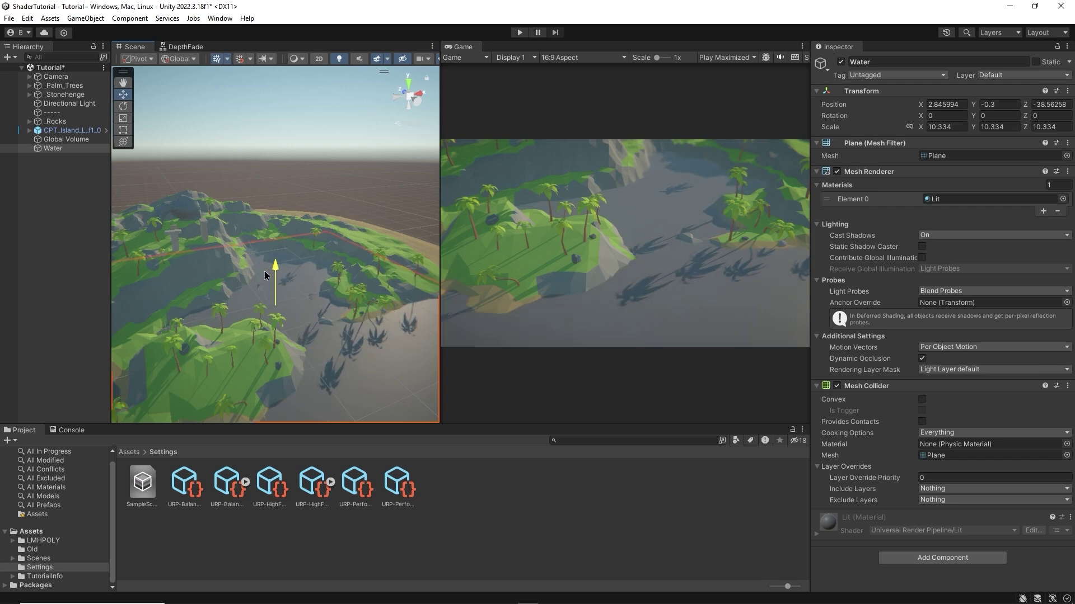
left_click_drag(265, 276, 244, 342)
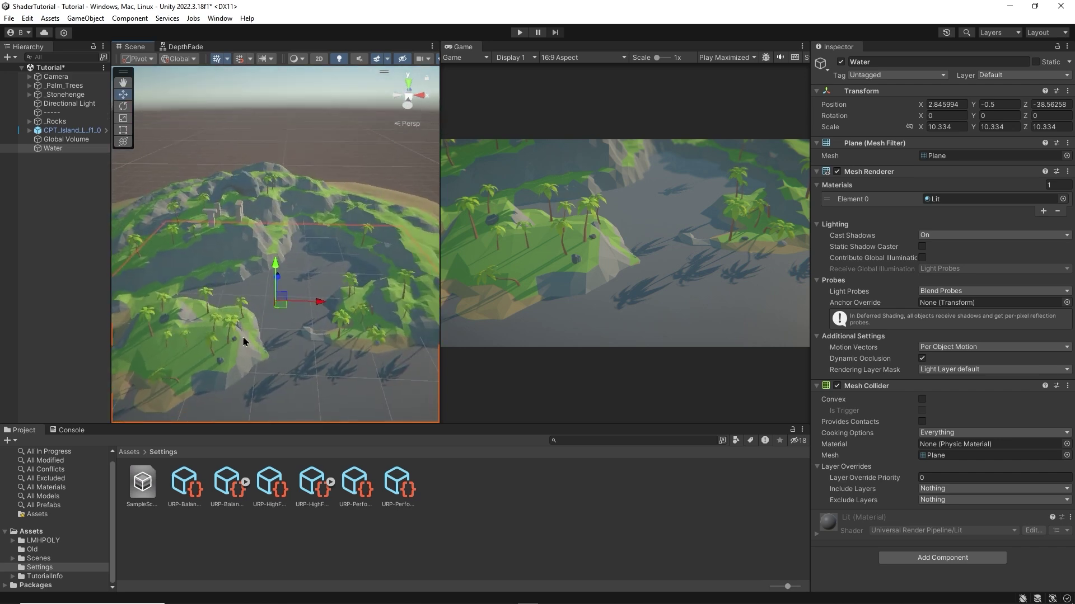
left_click(325, 132)
left_click(44, 532)
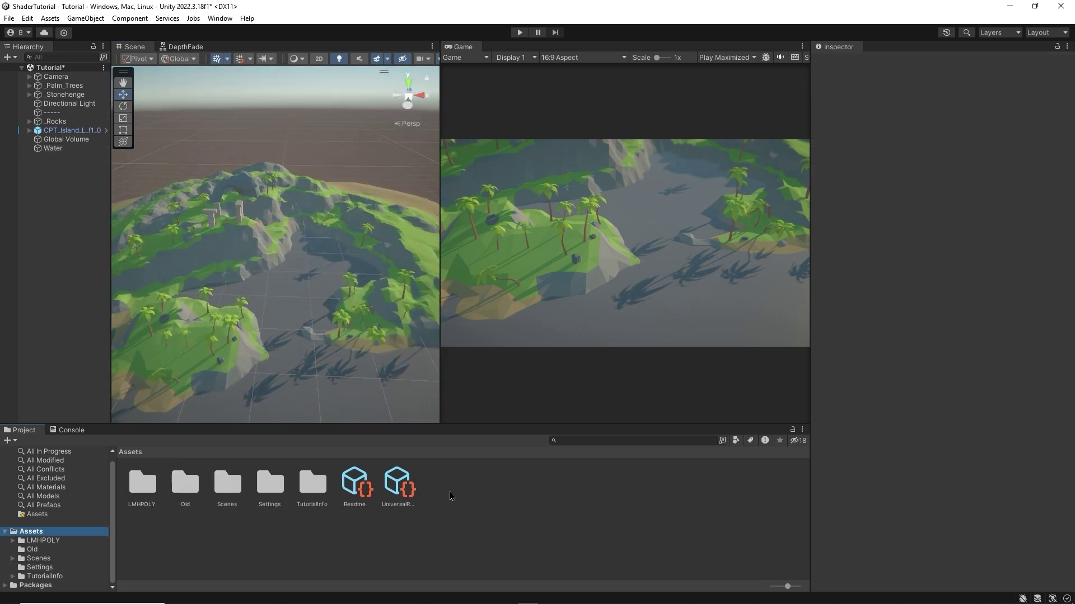
- Create a URP Unlit Shader Graph asset named WaterShader
right_click(485, 496)
mouse_move(545, 202)
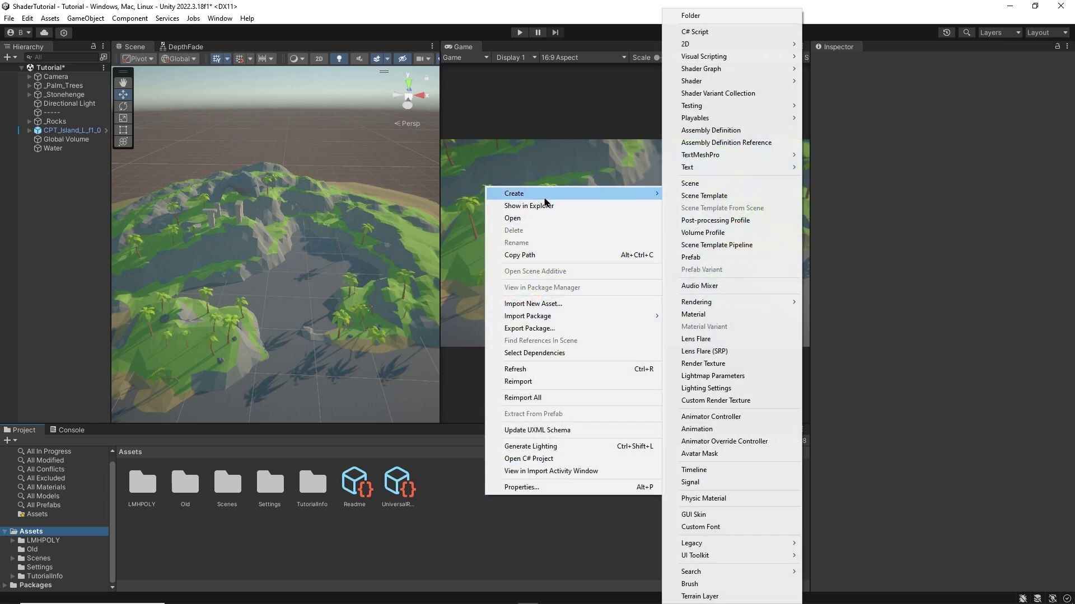
mouse_move(748, 76)
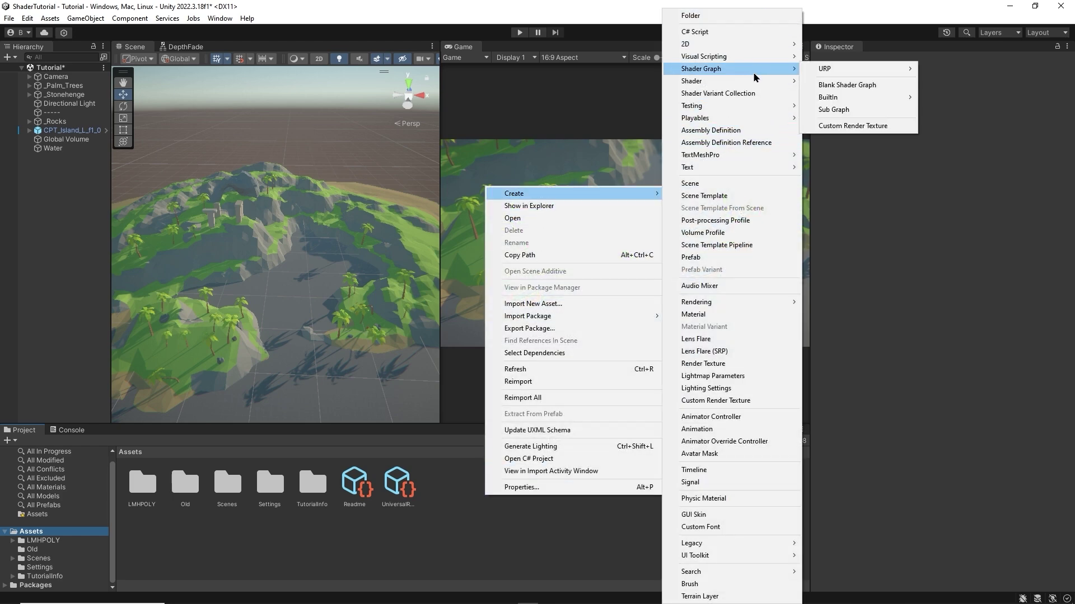
mouse_move(816, 73)
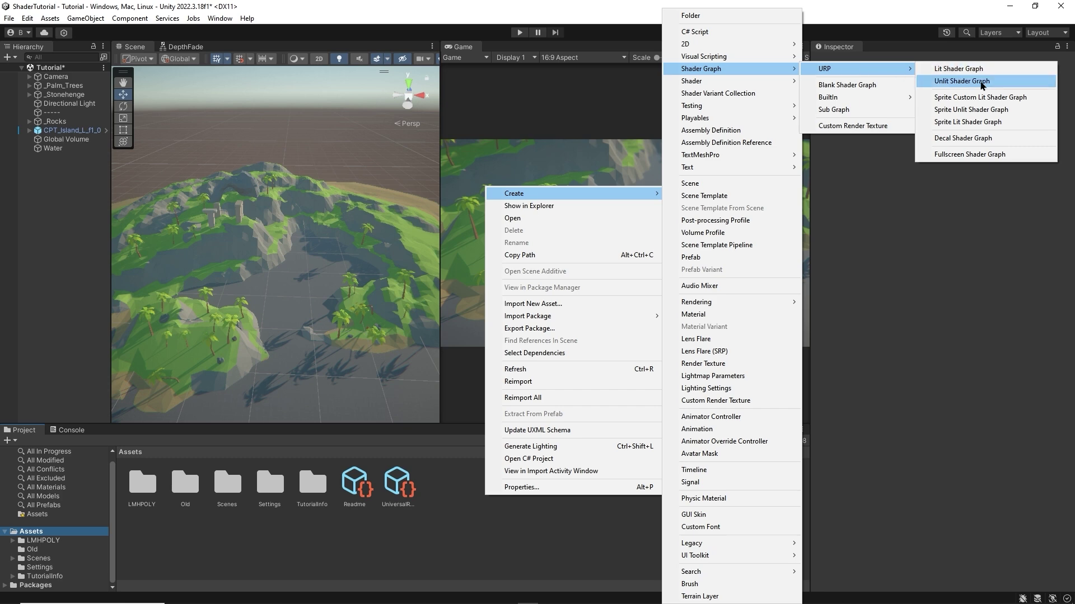
left_click(980, 83)
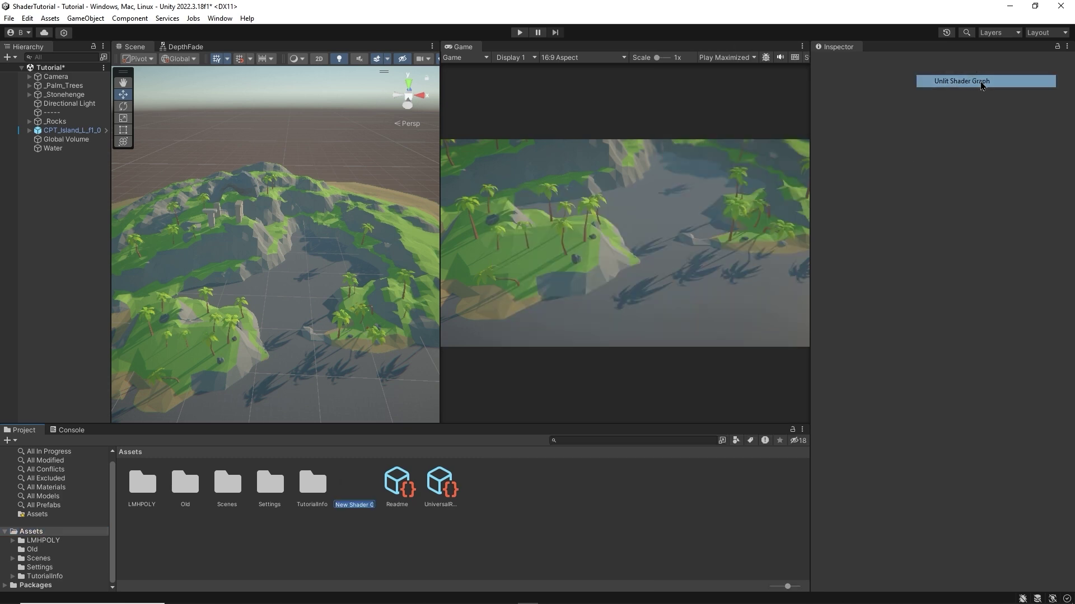
type("WaterShader")
- Create a WaterMAT material and make it use the WaterShader graph
right_click(599, 511)
mouse_move(616, 194)
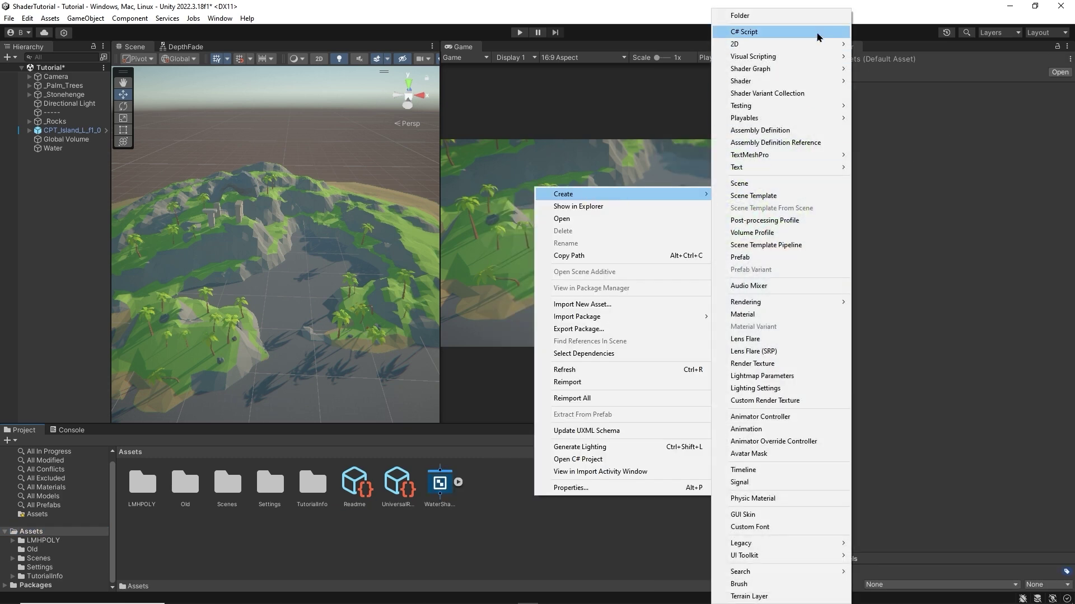
left_click(742, 314)
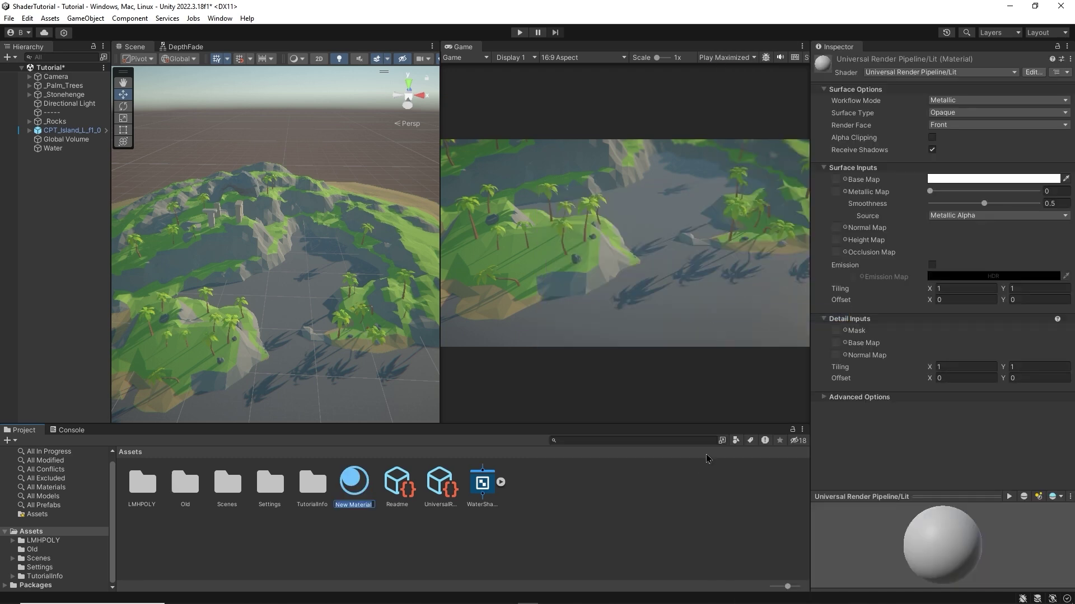
type("WaterMAT")
key("Return")
left_click_drag(482, 484, 441, 492)
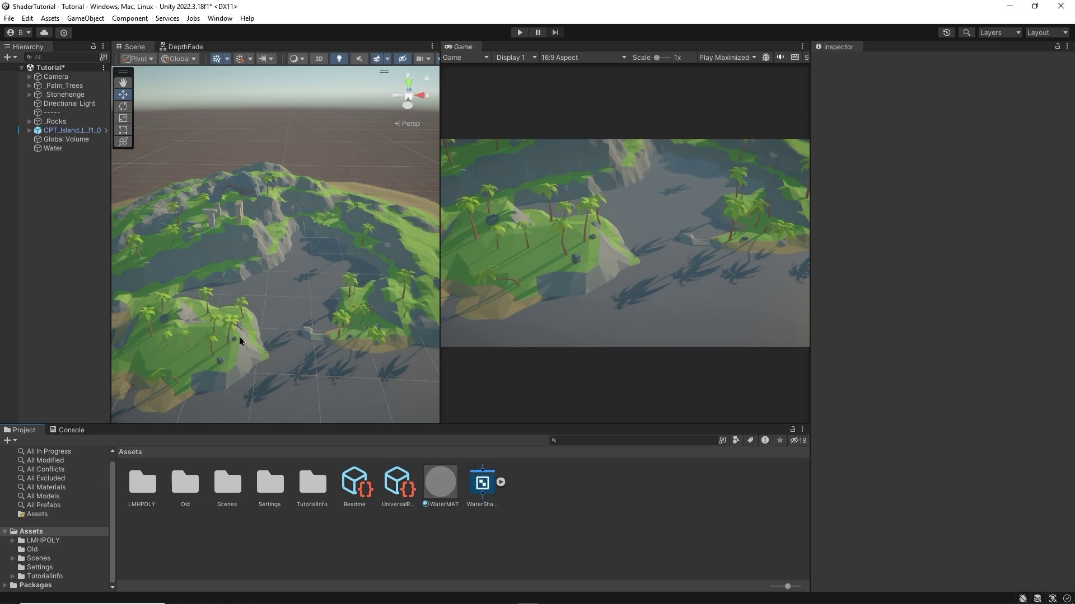
- Apply WaterMAT to the Water plane and open WaterShader in Shader Graph
left_click(54, 149)
left_click_drag(442, 495, 342, 392)
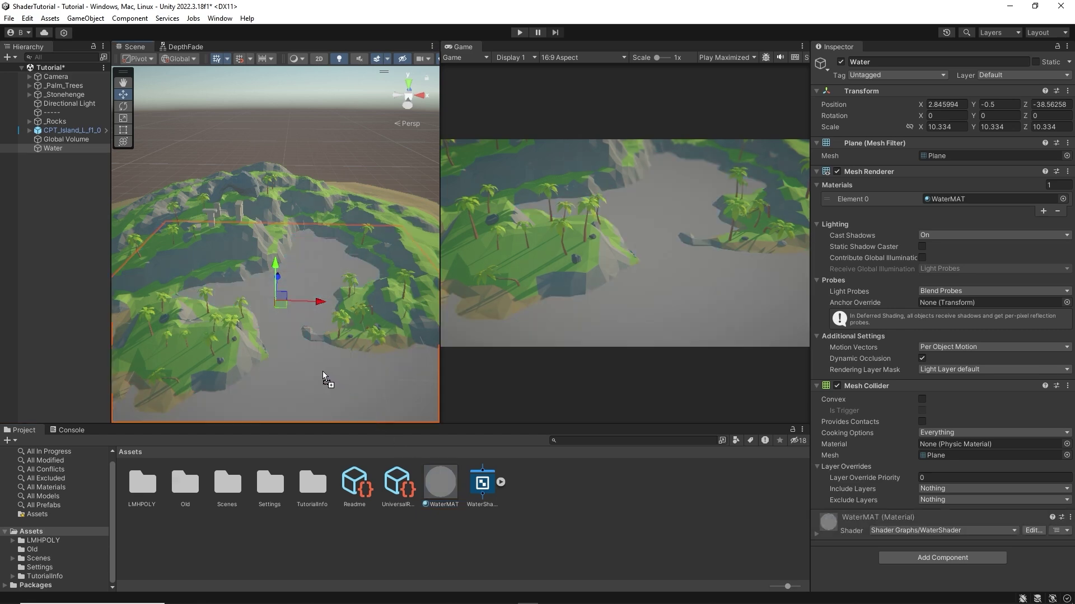
left_click(541, 516)
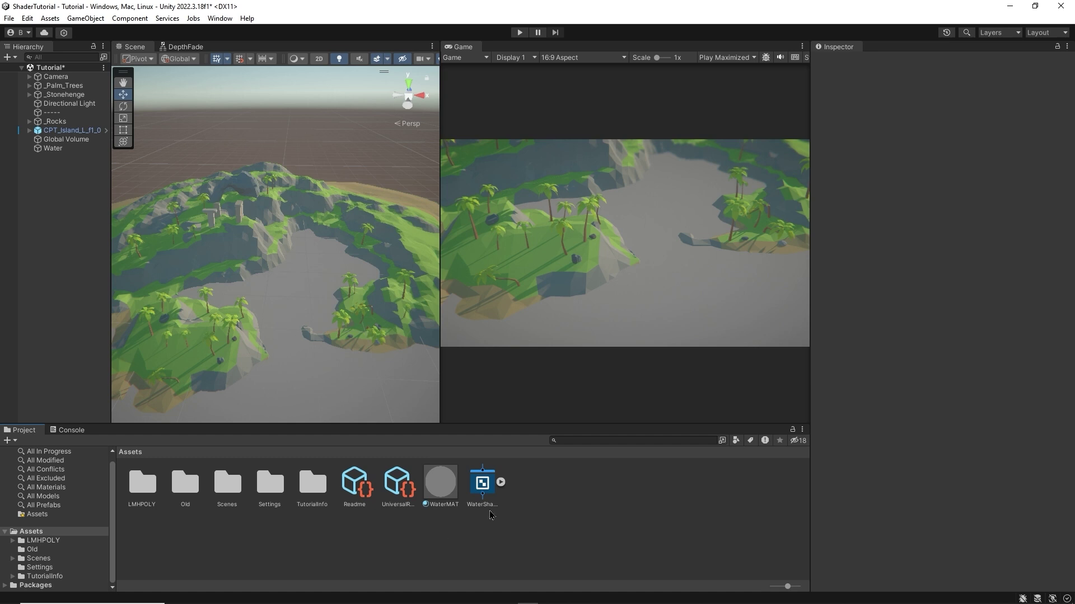
double_click(482, 486)
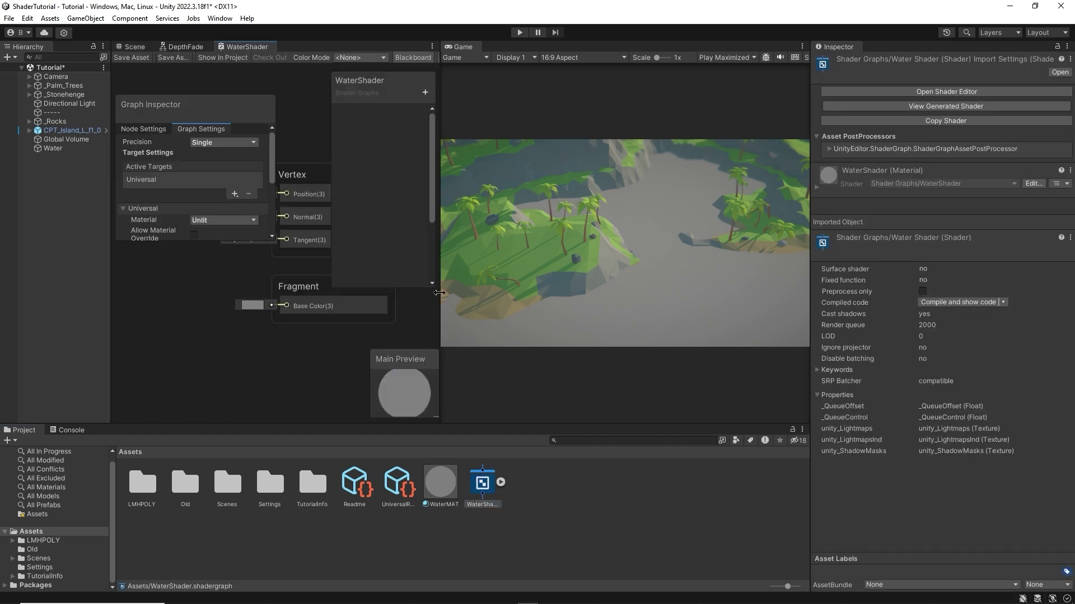
left_click_drag(463, 47, 345, 48)
left_click(247, 49)
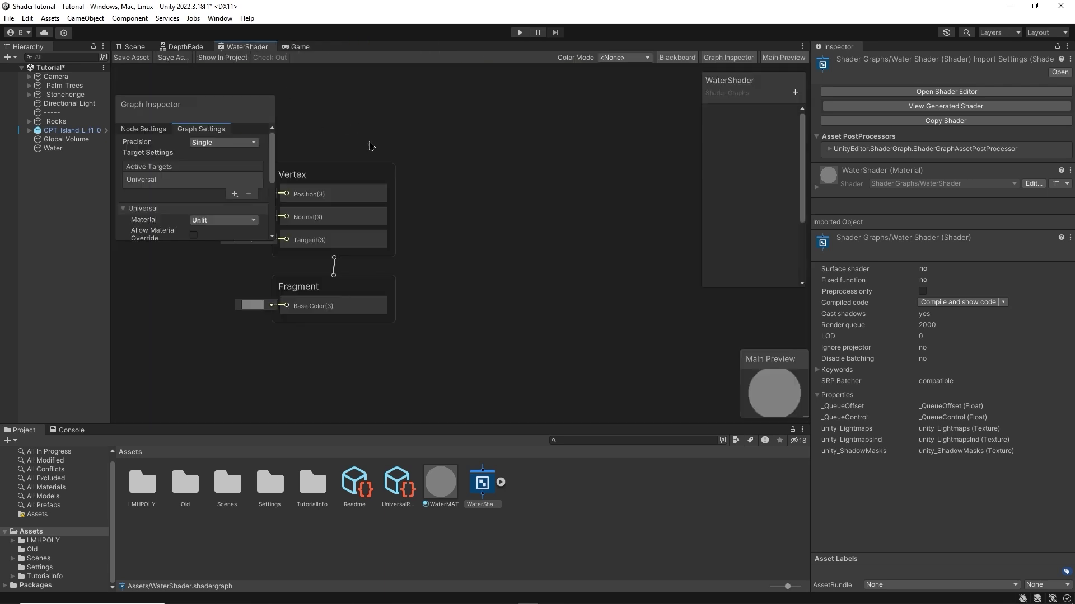
scroll(369, 146, "down", 5)
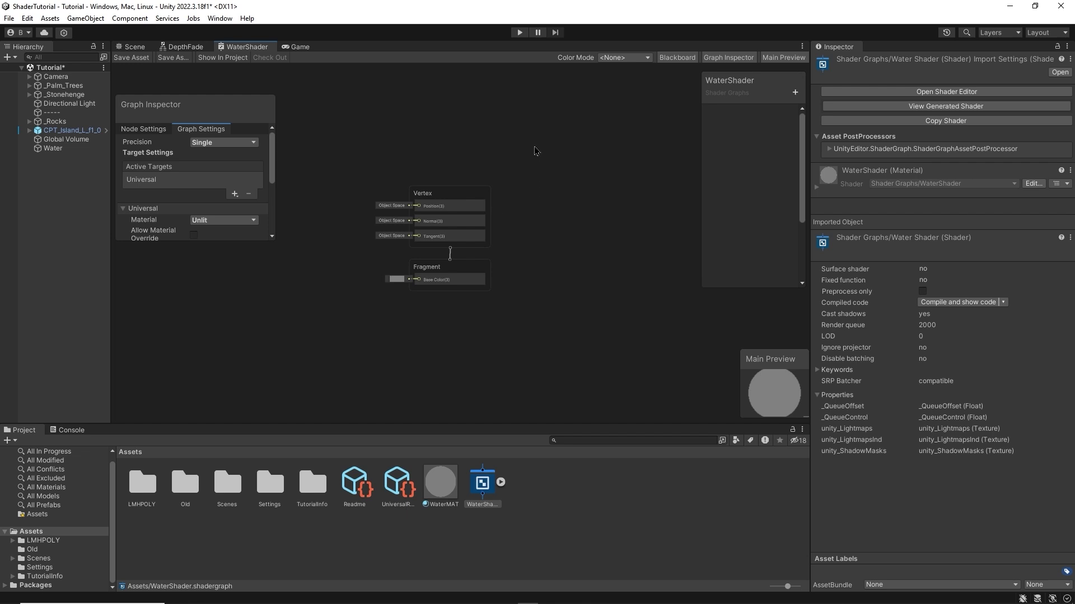
mouse_move(534, 151)
middle_mouse_down()
mouse_move(473, 184)
mouse_move(463, 129)
mouse_move(484, 97)
mouse_move(621, 221)
mouse_move(543, 145)
mouse_move(464, 163)
mouse_move(549, 156)
middle_mouse_up()
scroll(533, 185, "up", 3)
scroll(506, 196, "down", 5)
scroll(515, 202, "up", 3)
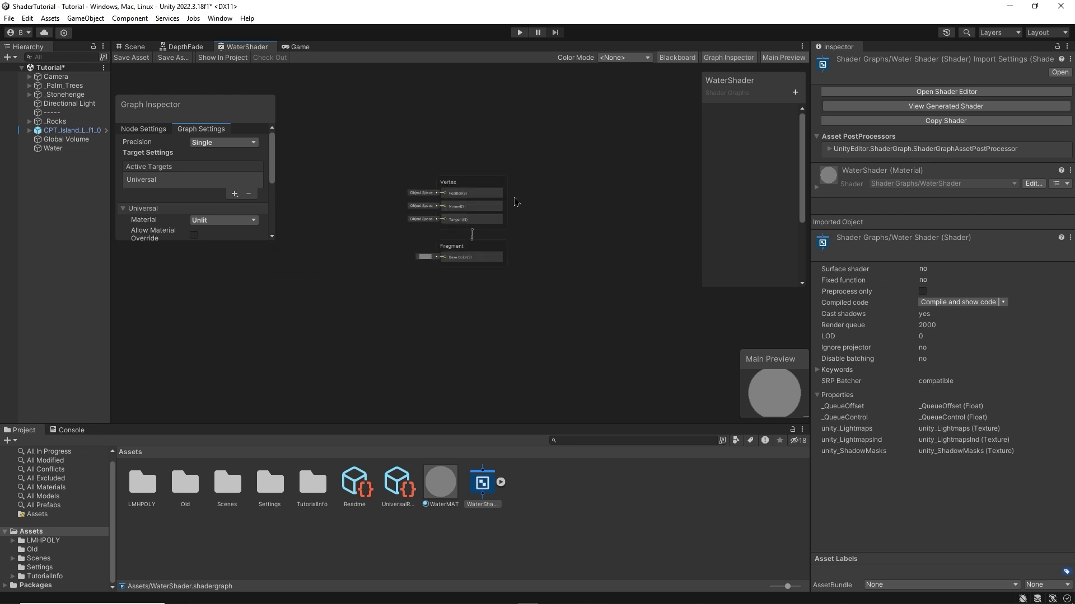
scroll(514, 203, "up", 5)
scroll(524, 207, "down", 6)
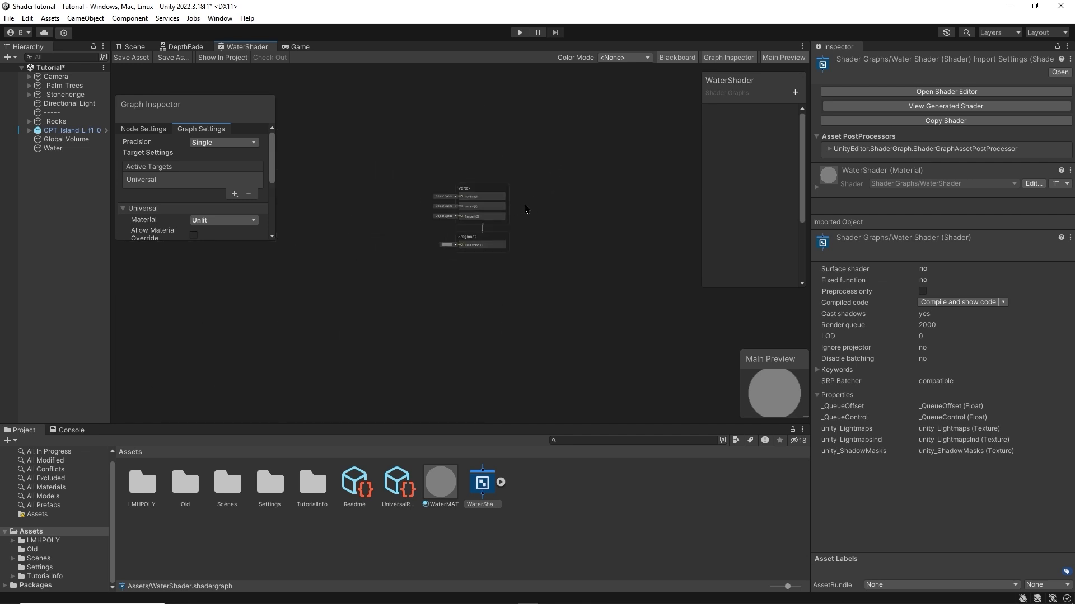
scroll(549, 206, "up", 3)
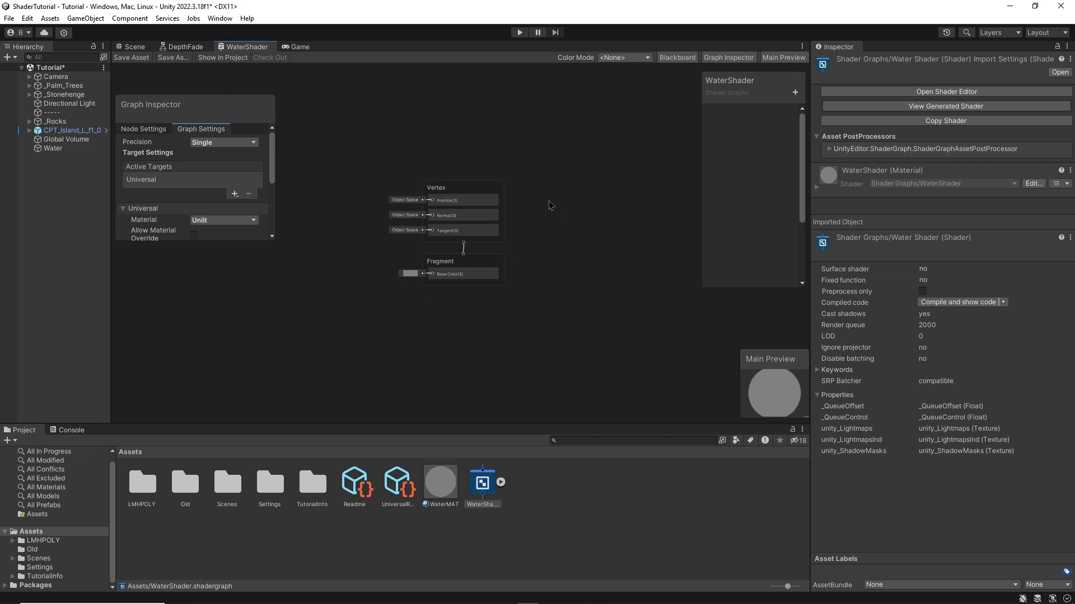
middle_click_drag(549, 205, 551, 206)
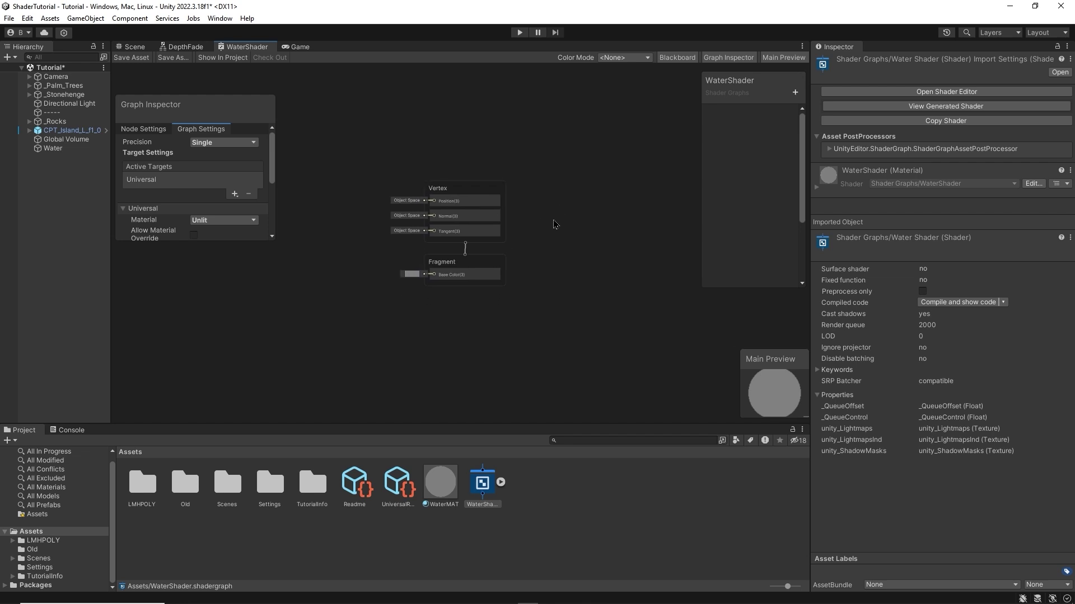
key("space")
- Expand Artistic > Normal, then Procedural > Noise to list Gradient Noise, Simple Noise and Voronoi
left_click(562, 158)
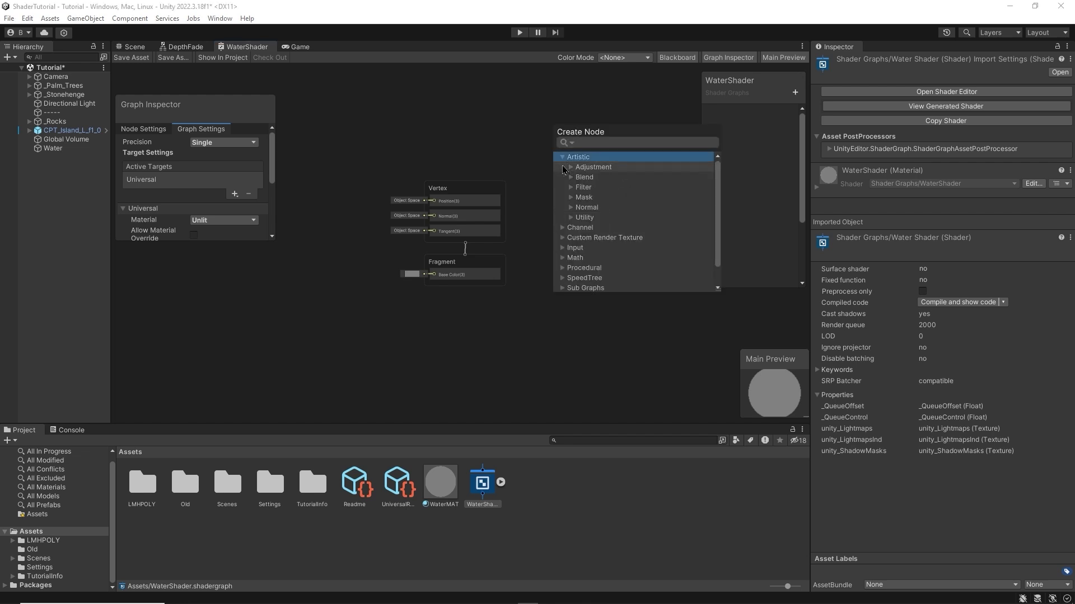
left_click(571, 208)
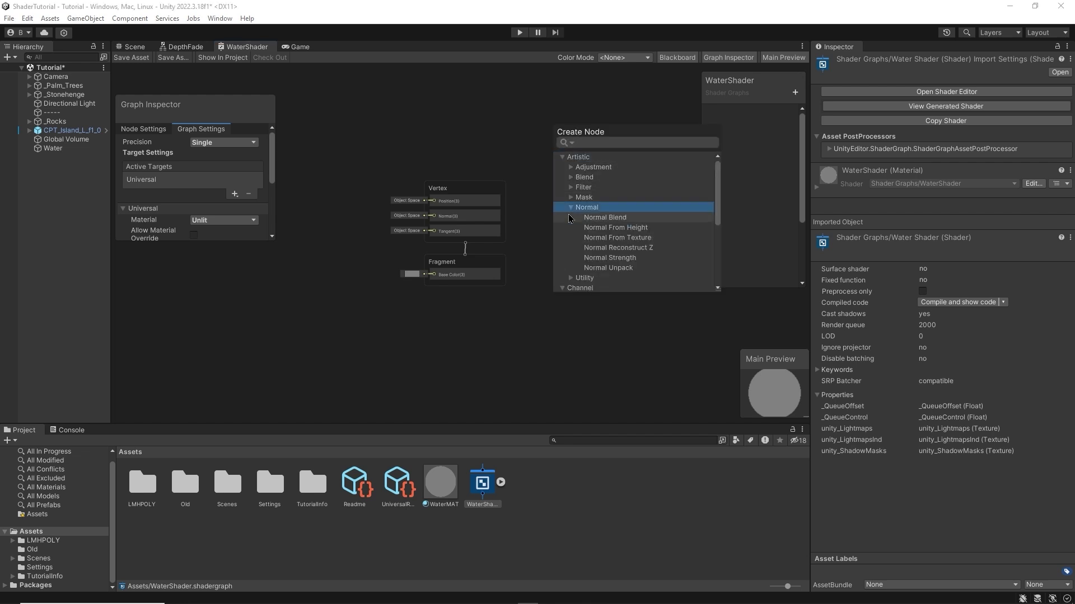
scroll(569, 218, "down", 5)
left_click(579, 216)
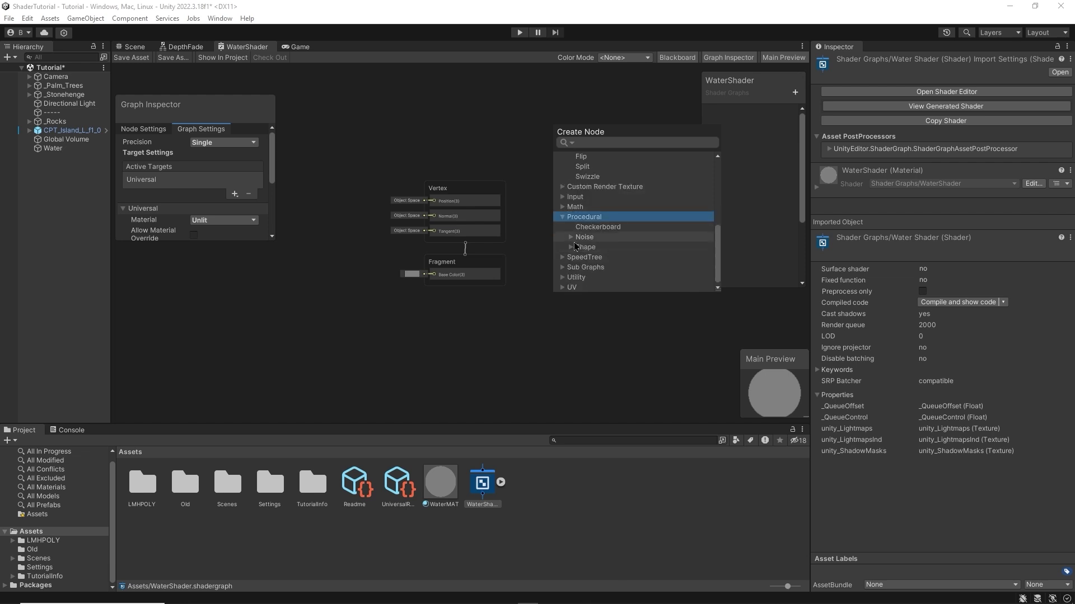
left_click(579, 237)
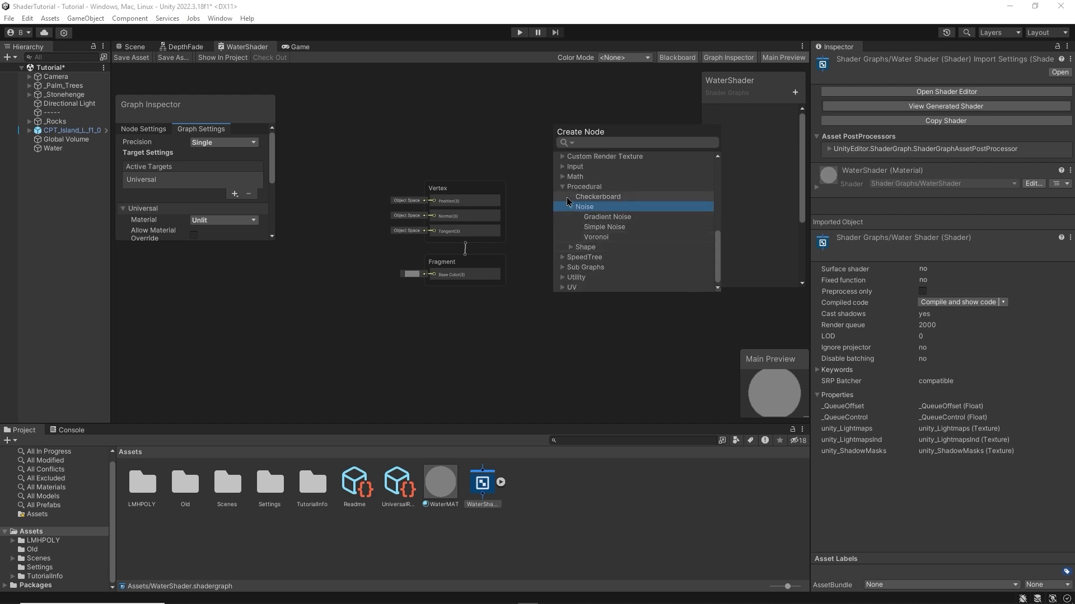
- Set the water shader's Graph Settings Surface Type to Transparent
left_click(522, 142)
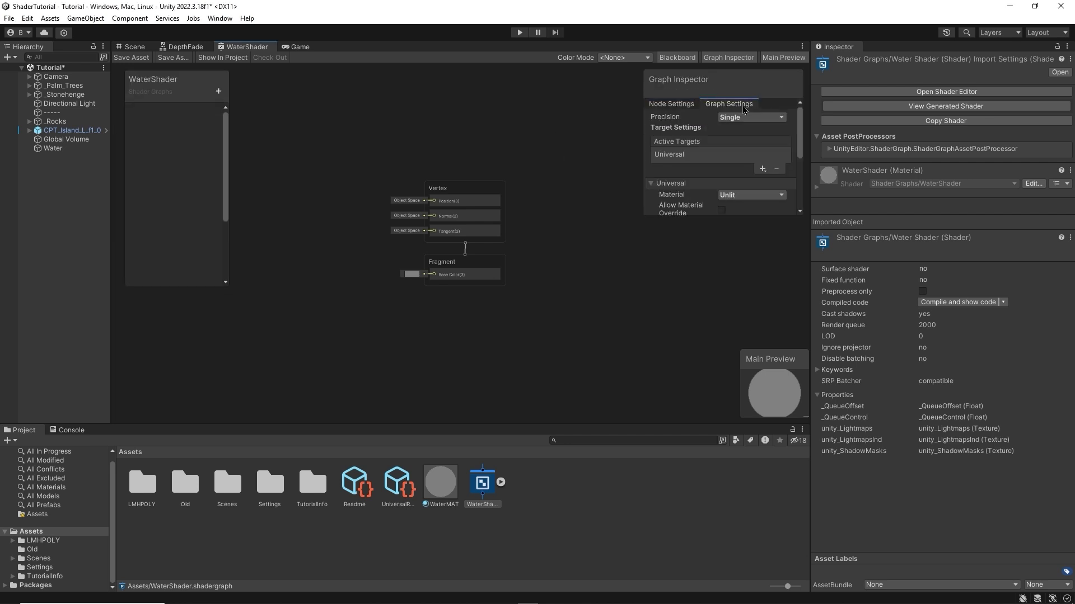
scroll(707, 157, "down", 4)
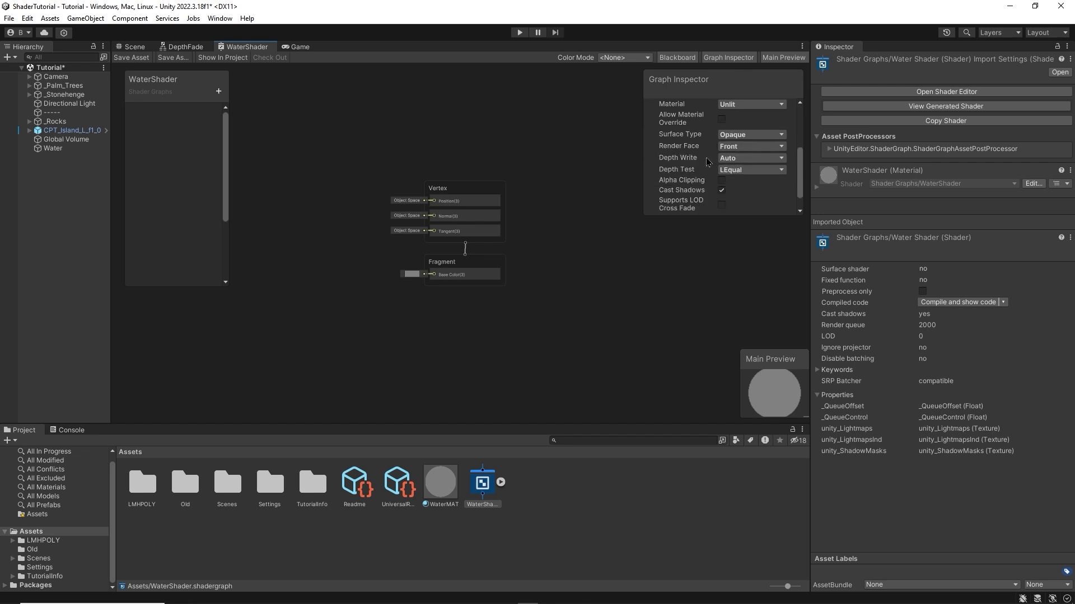
left_click(732, 135)
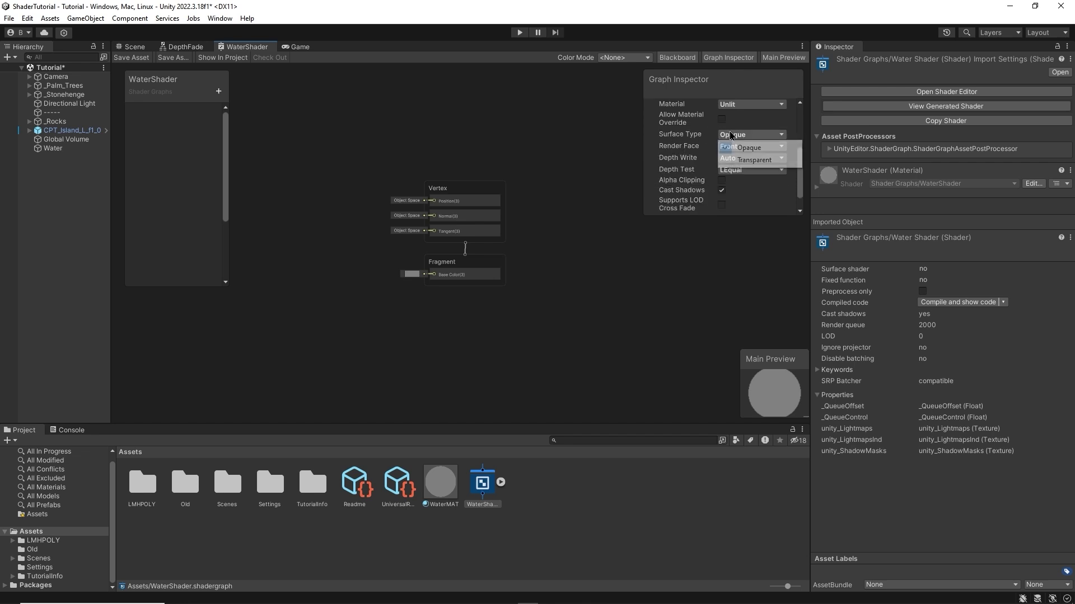
left_click(743, 158)
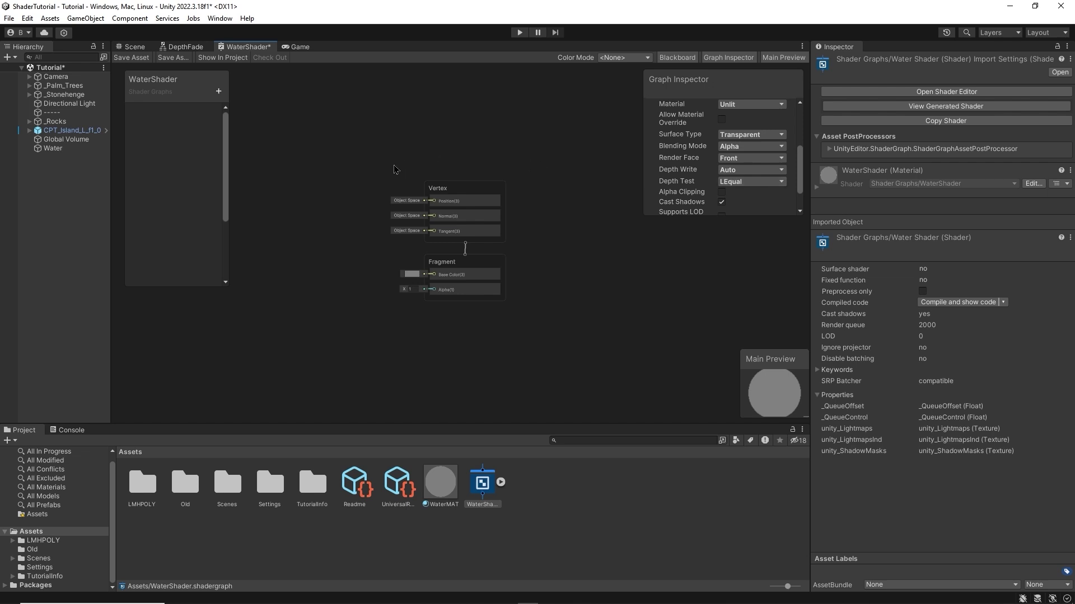
- Add a Screen Position node and set its Mode to Raw
middle_click_drag(394, 169, 496, 191)
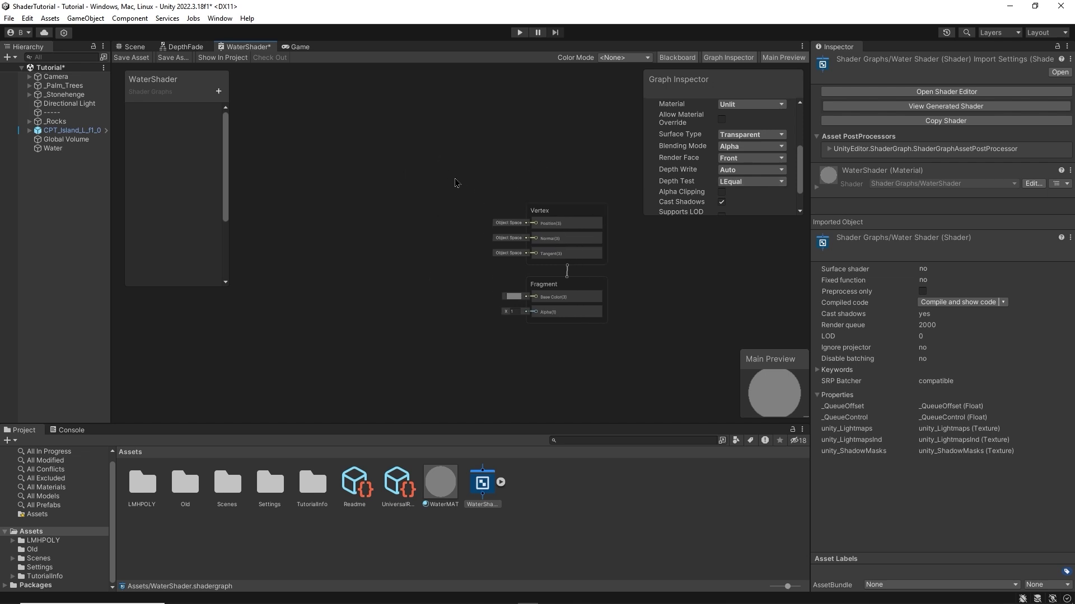
key("space")
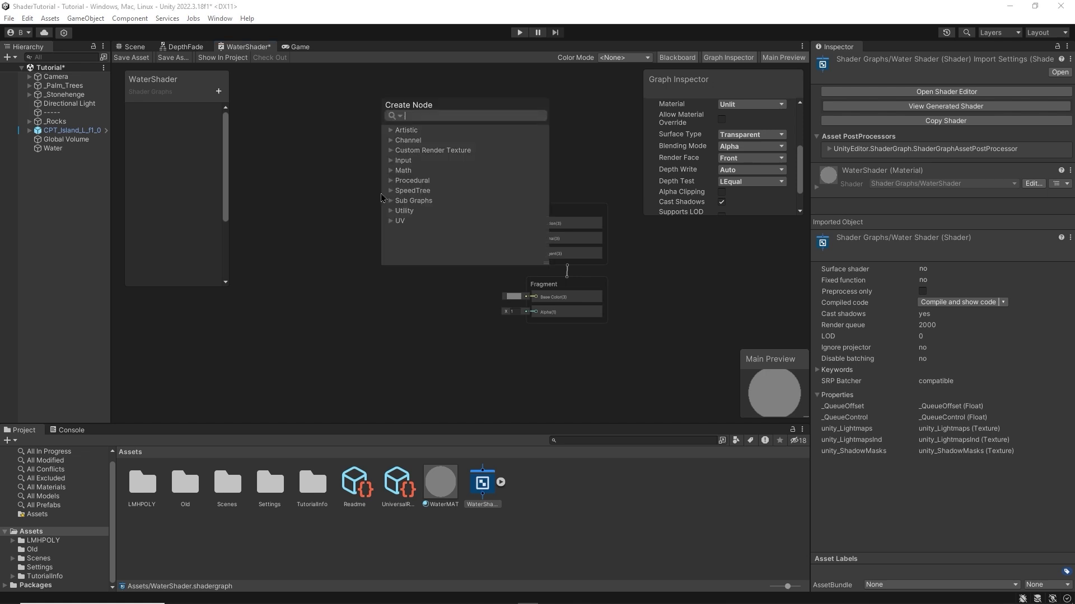
type("scree")
key("Up")
key("Up")
key("Up")
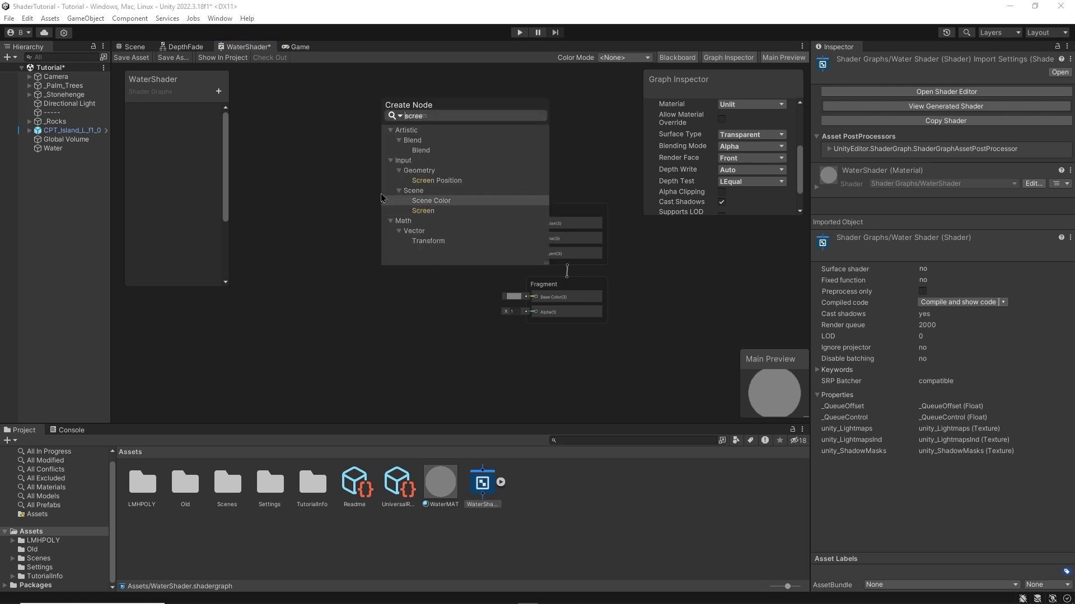
key("Return")
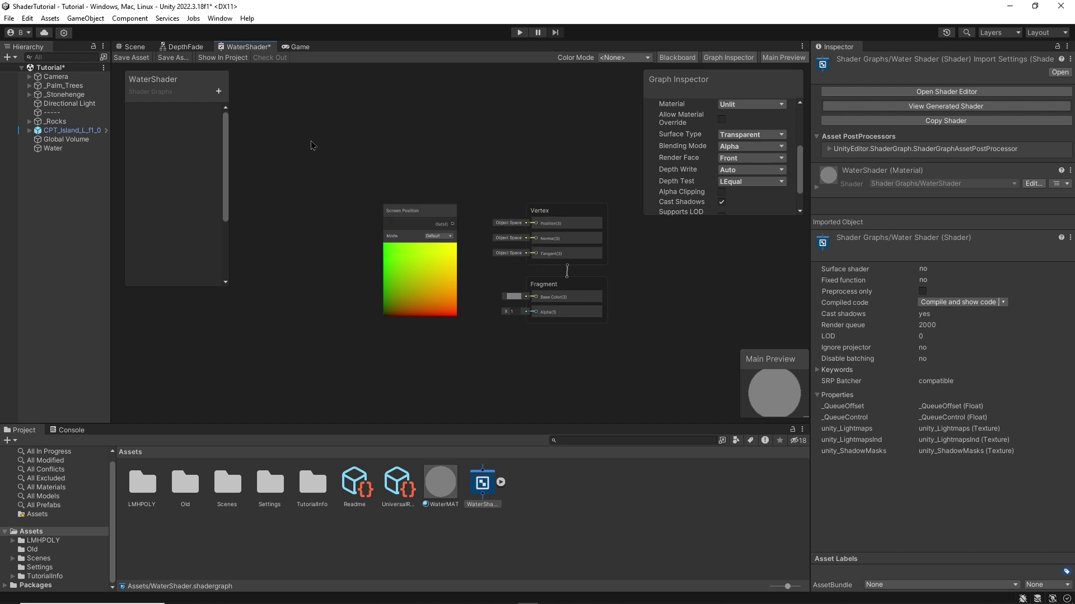
scroll(312, 146, "down", 3)
left_click_drag(401, 194, 429, 240)
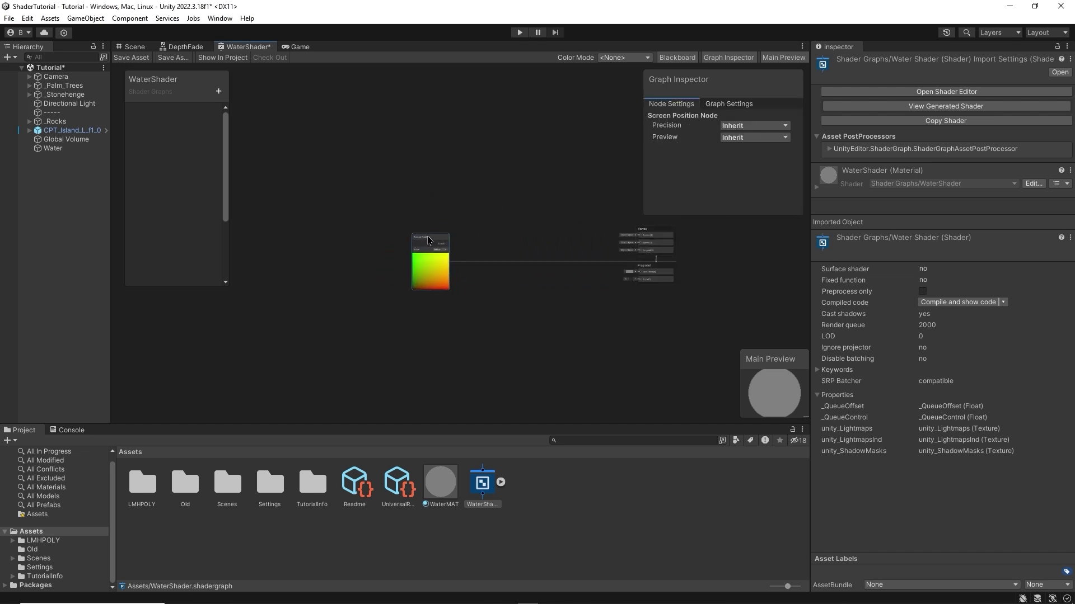
scroll(448, 243, "up", 5)
left_click(374, 221)
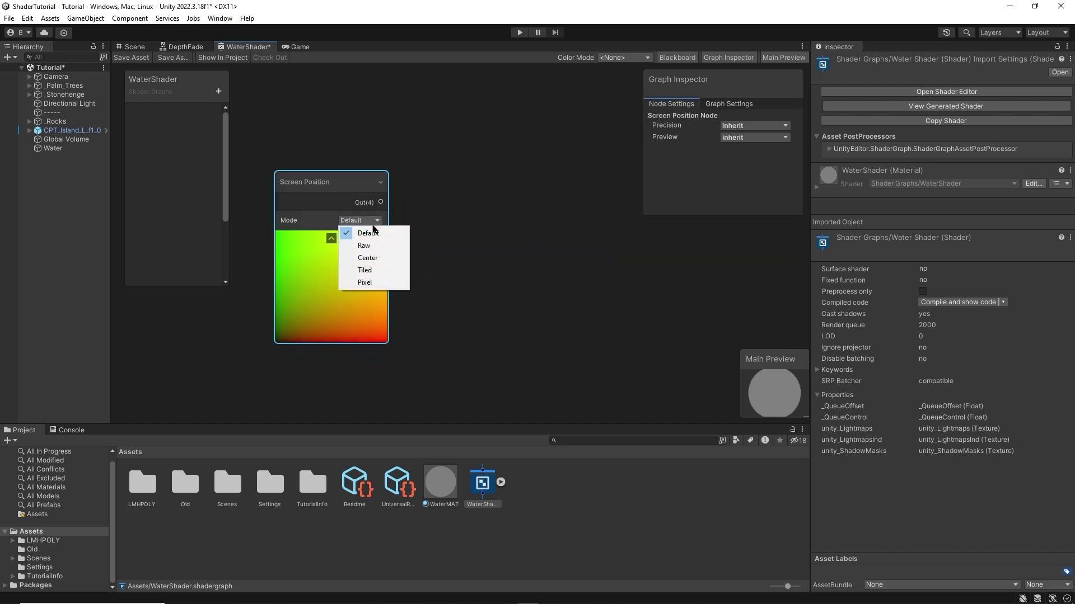
left_click(379, 249)
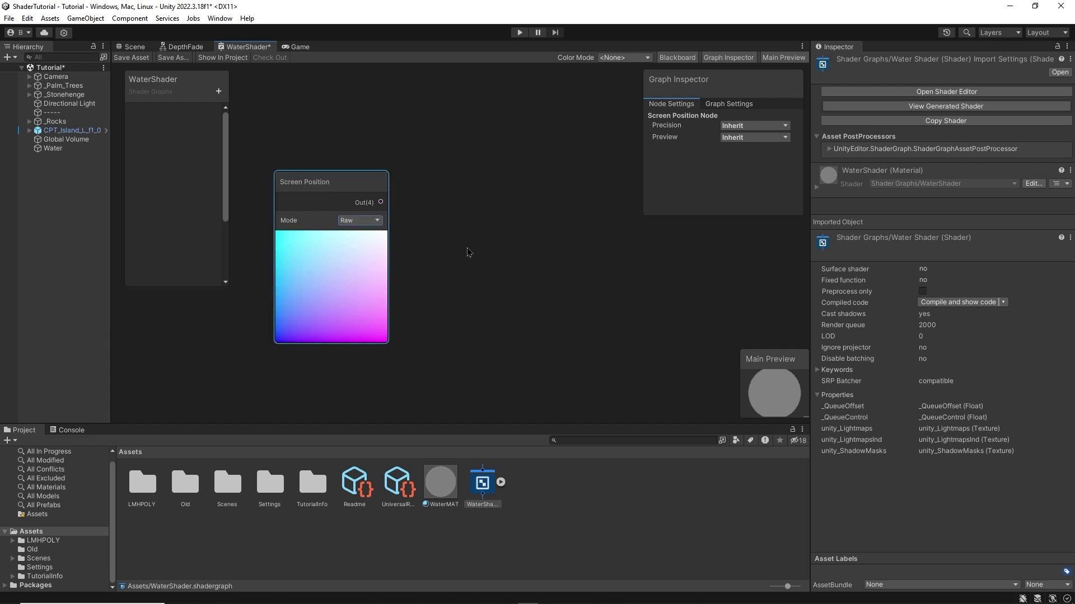
left_click(508, 199)
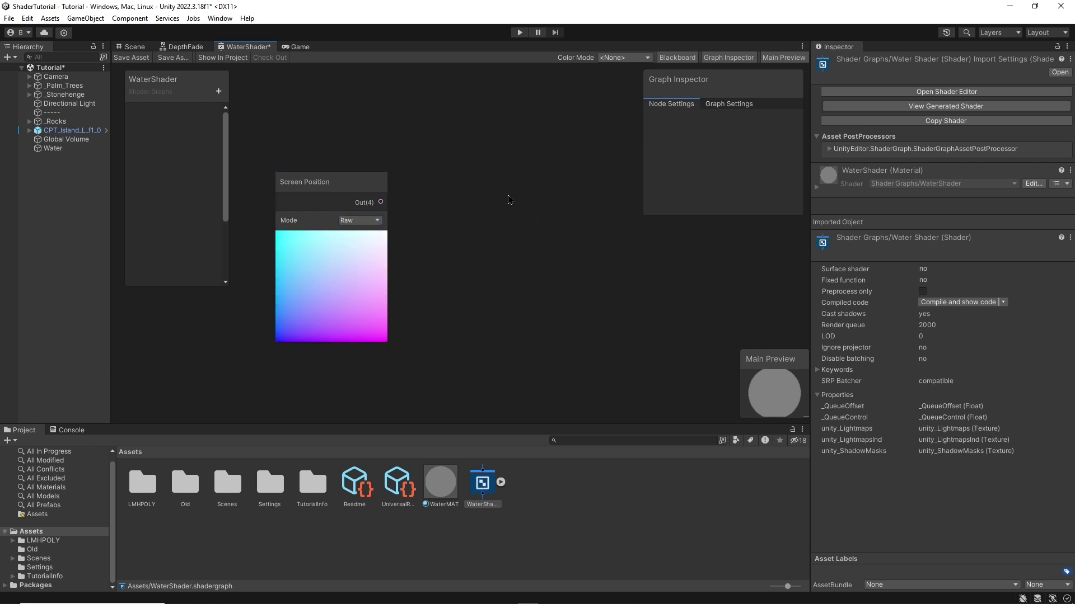
key("space")
- Add a Split node beside Screen Position and wire Screen Position Out(4) into Split's In
type("spl")
key("Return")
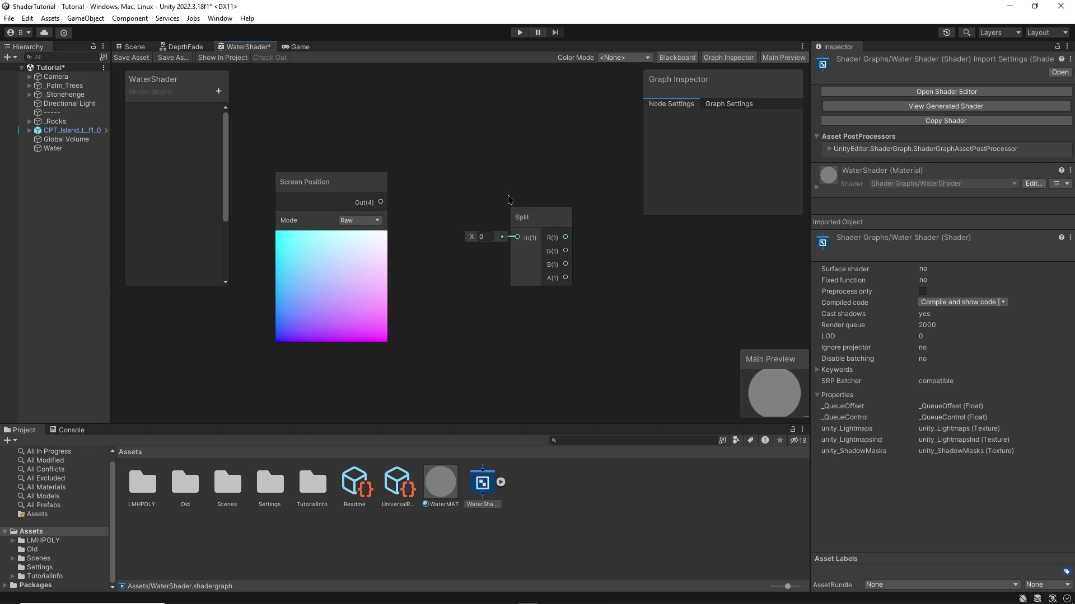
left_click_drag(530, 224, 443, 189)
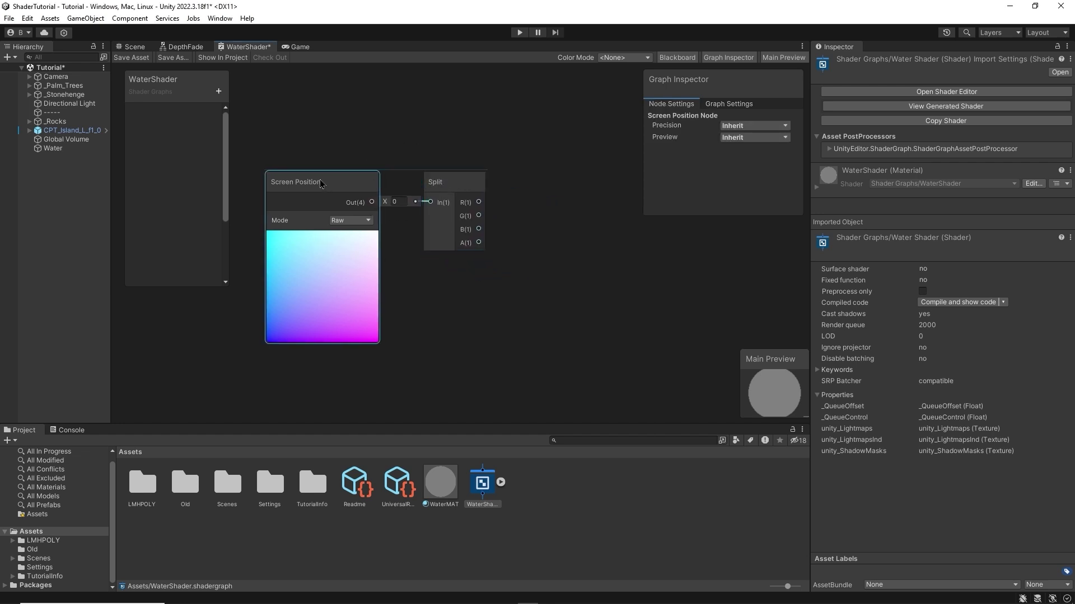
left_click_drag(321, 183, 315, 180)
left_click_drag(369, 201, 429, 203)
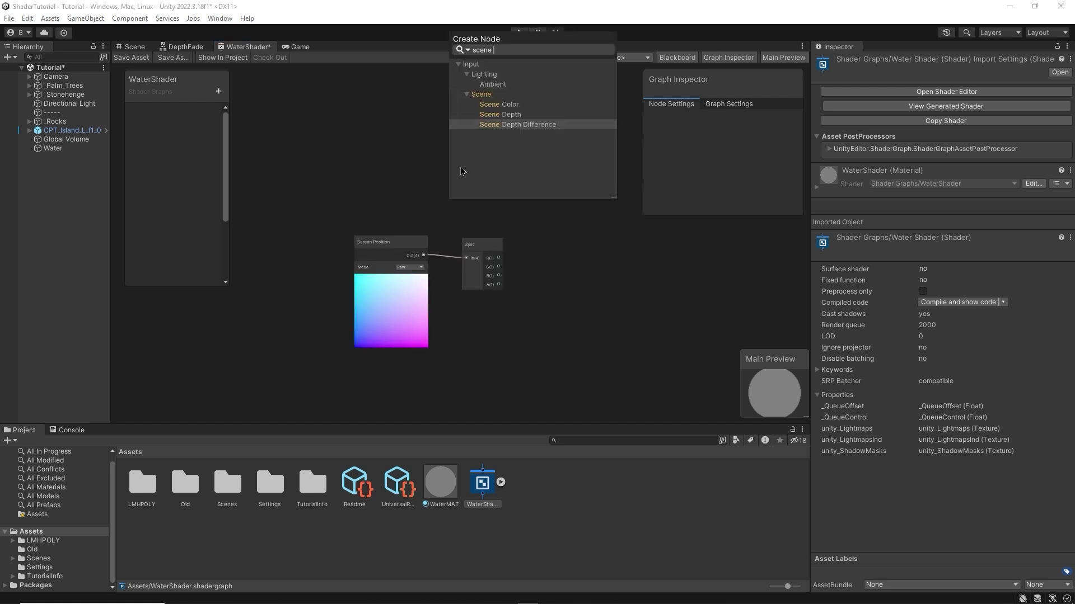
- Add a Scene Depth node and change its Sampling from Linear01 to Eye
key("Up")
key("Return")
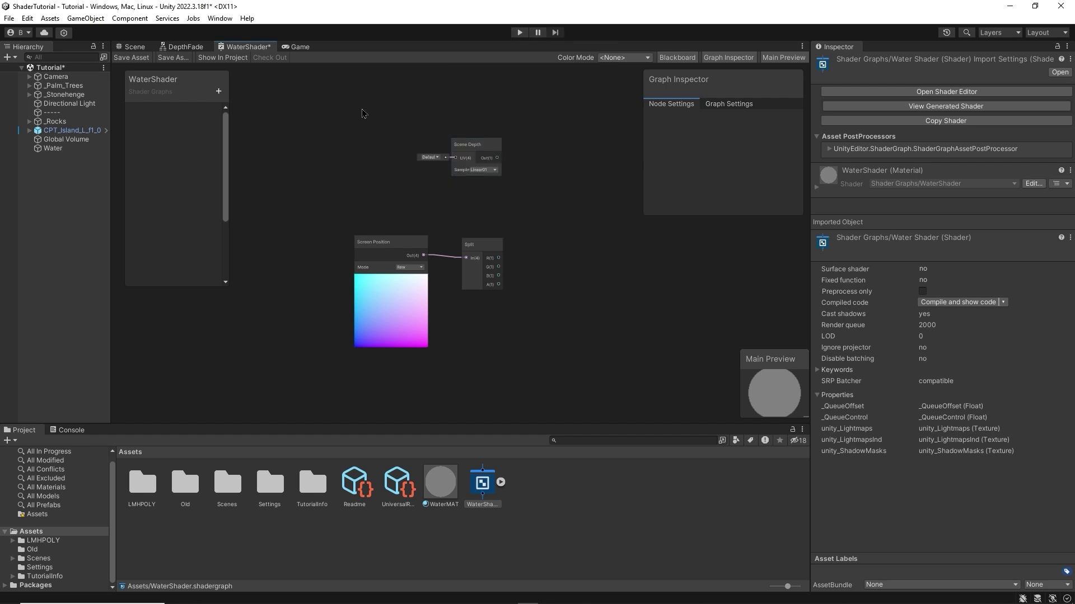
left_click(469, 150)
scroll(493, 191, "up", 5)
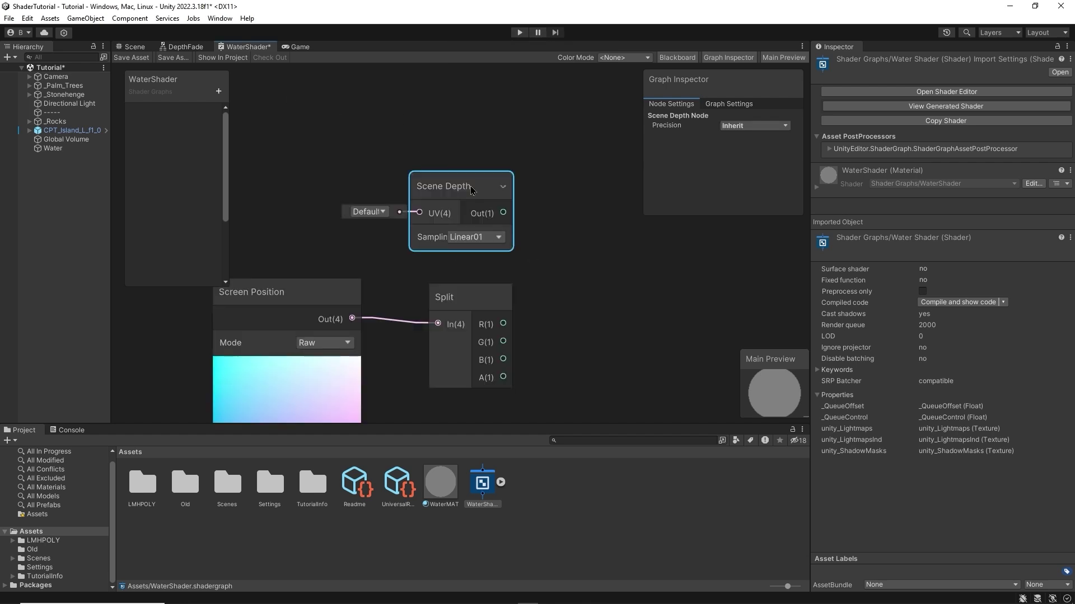
left_click(496, 237)
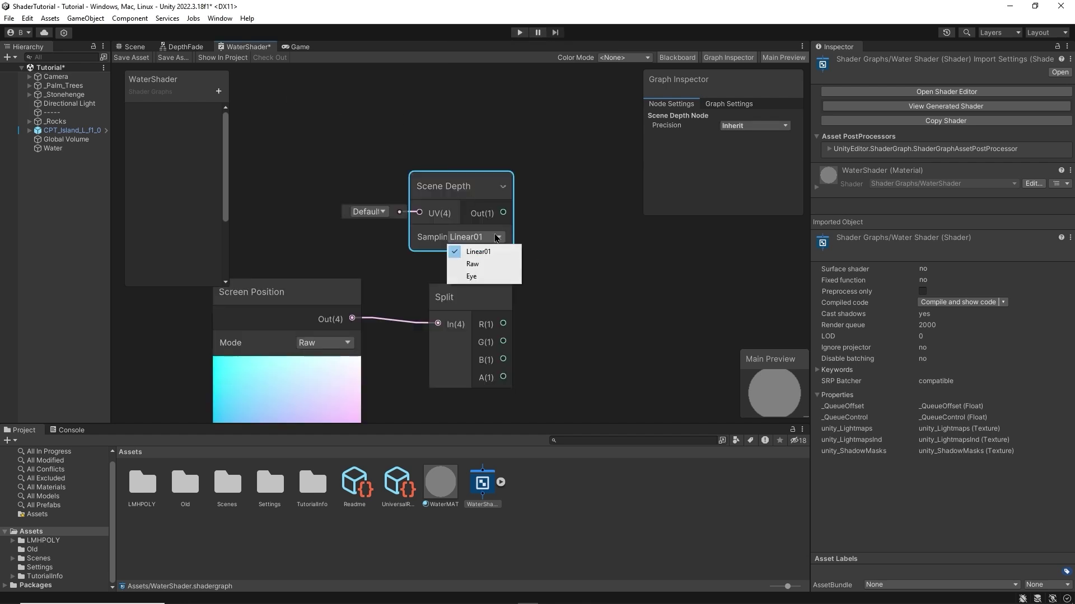
left_click(476, 277)
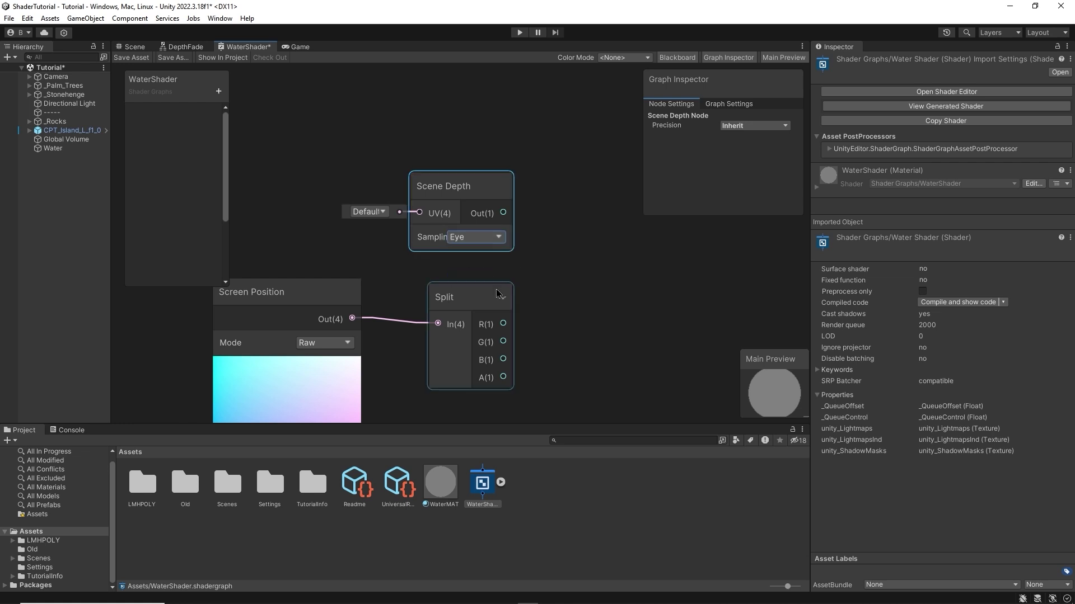
left_click(565, 315)
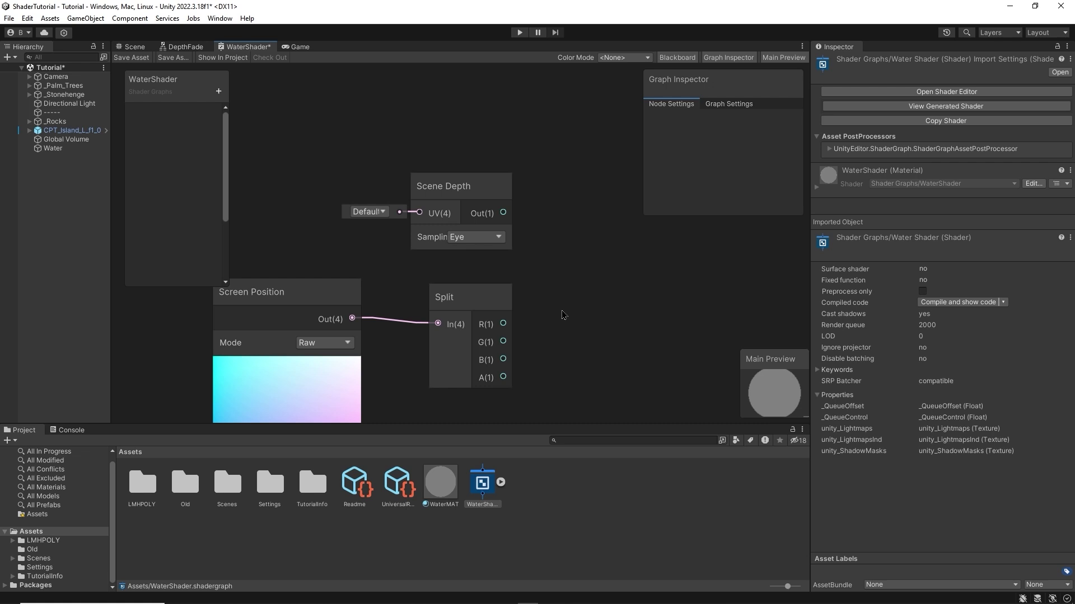
- Add a Subtract node with Scene Depth Out into A and Split's A output into B
scroll(563, 315, "down", 1)
key("space")
type("sub")
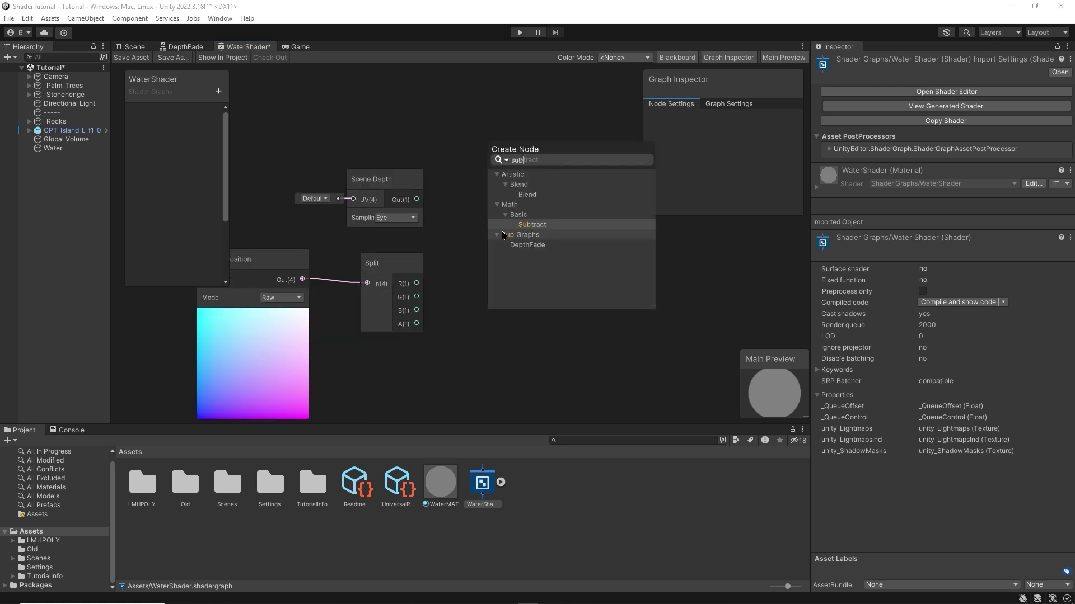
key("Return")
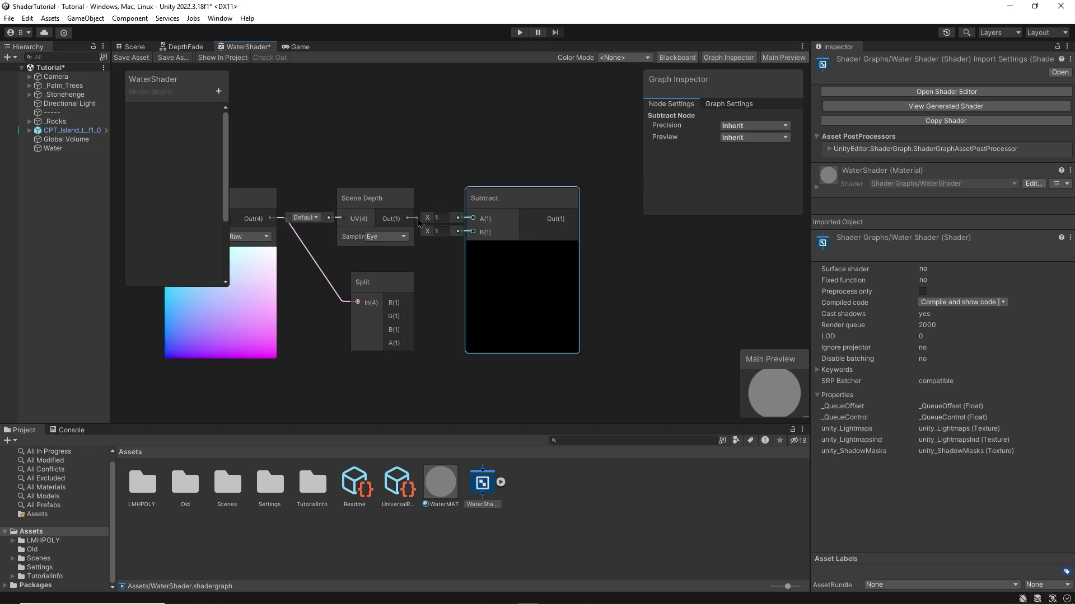
left_click_drag(407, 218, 473, 218)
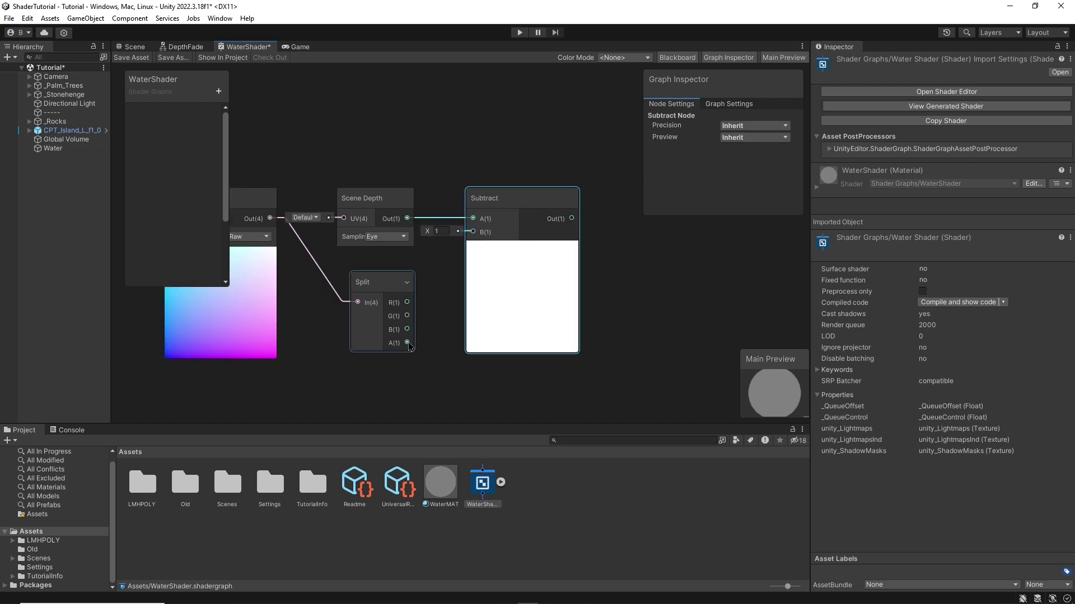
left_click_drag(407, 343, 473, 231)
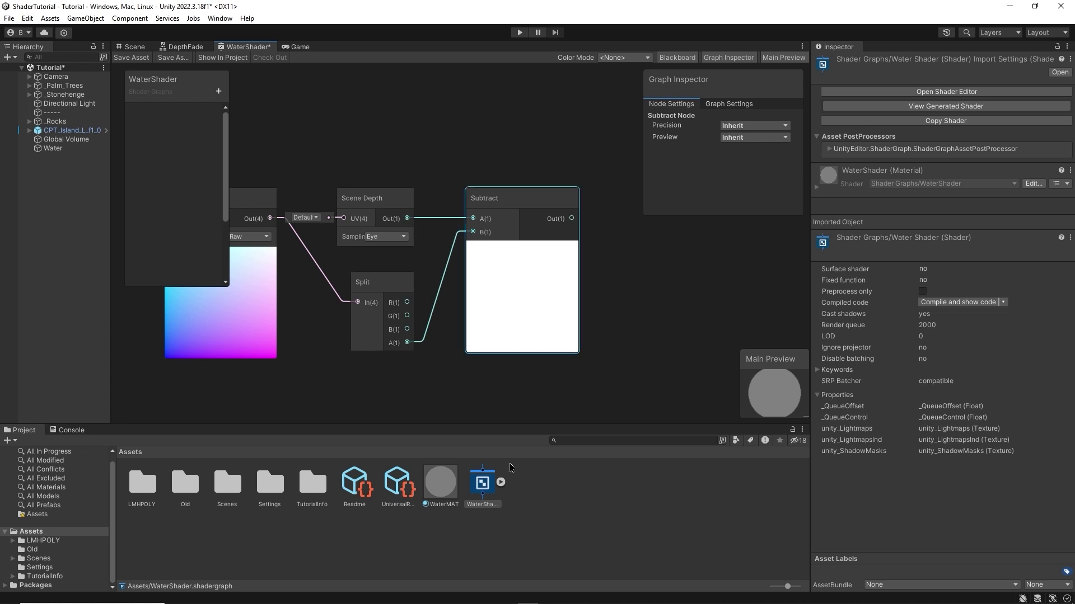
middle_click_drag(629, 326, 466, 323)
scroll(481, 302, "down", 2)
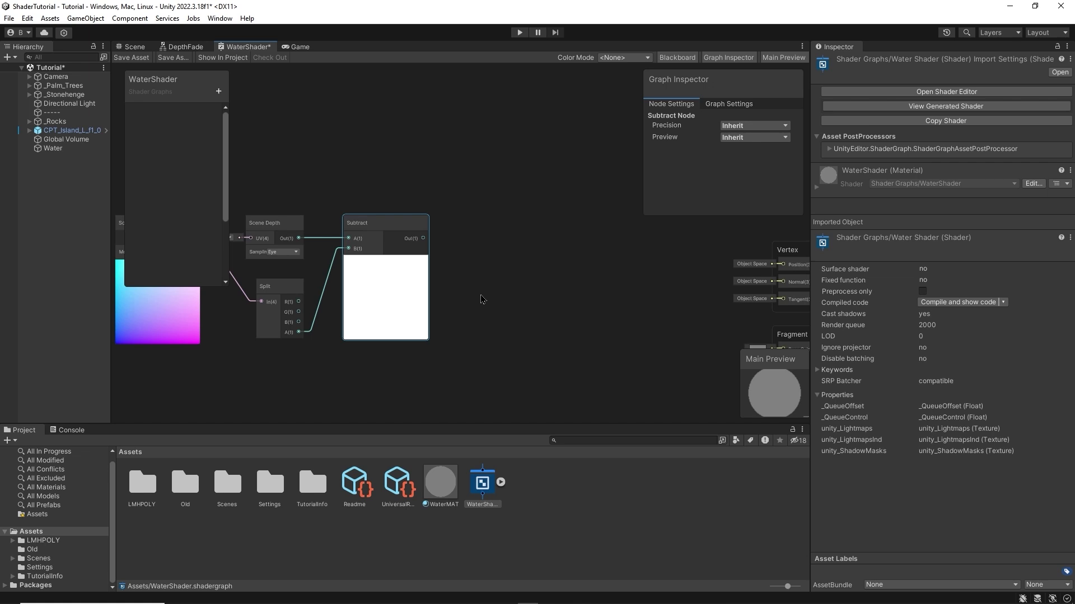
scroll(442, 301, "up", 2)
- Create a Float property 'Water Depth' with default 0.5 and place it on the graph
left_click(218, 91)
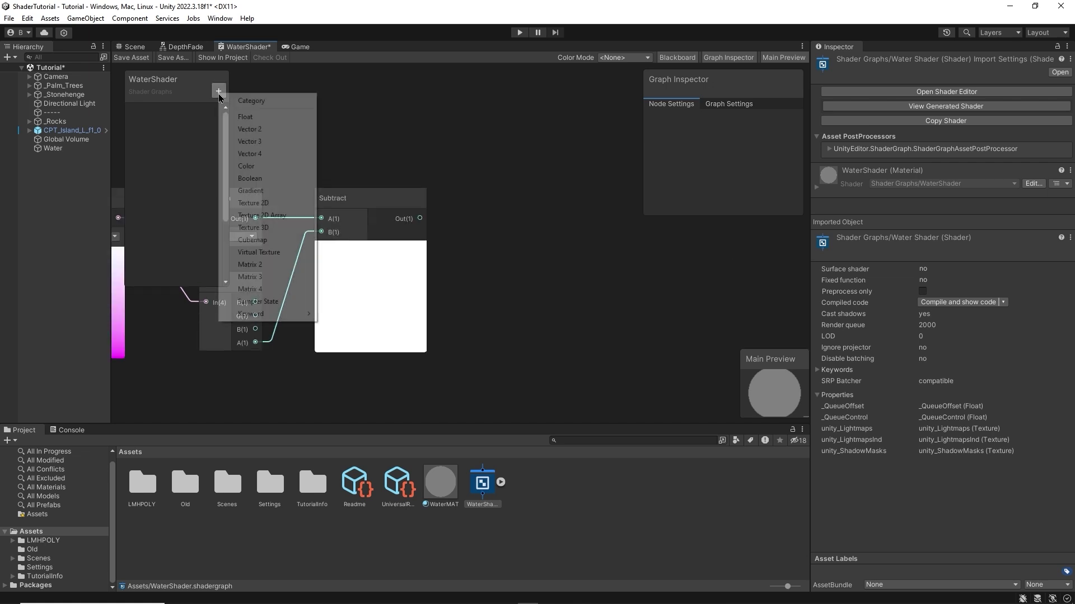
left_click(252, 119)
type("Water Depth")
key("Return")
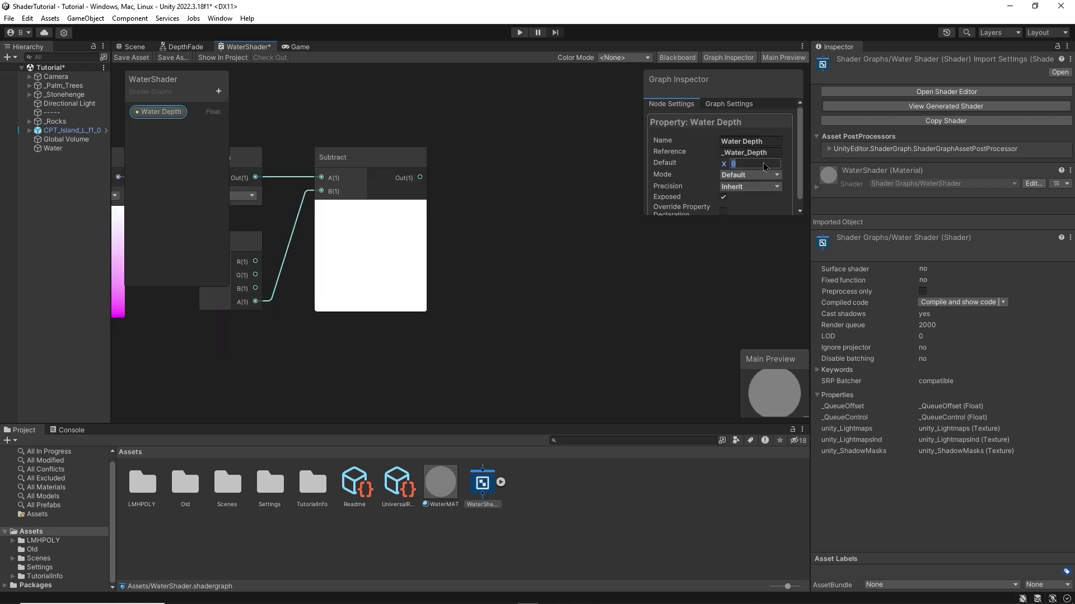
left_click(767, 163)
type("0.5")
left_click_drag(157, 114, 372, 338)
- Add a Multiply node taking Subtract Out into A and Water Depth into B
left_click(495, 243)
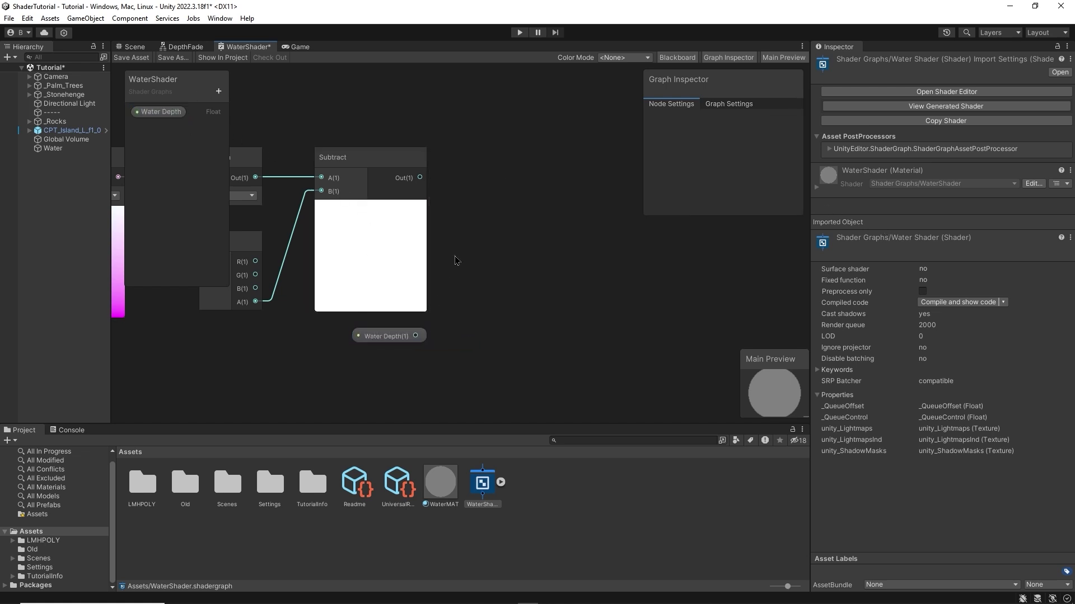
key("space")
type("multiply")
key("Return")
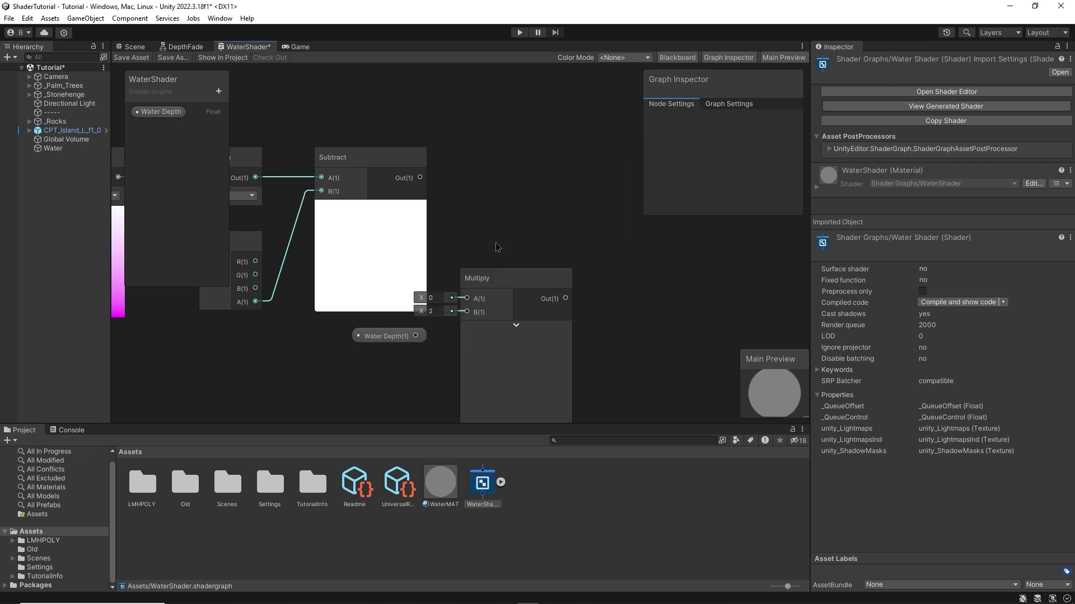
left_click_drag(500, 289, 518, 175)
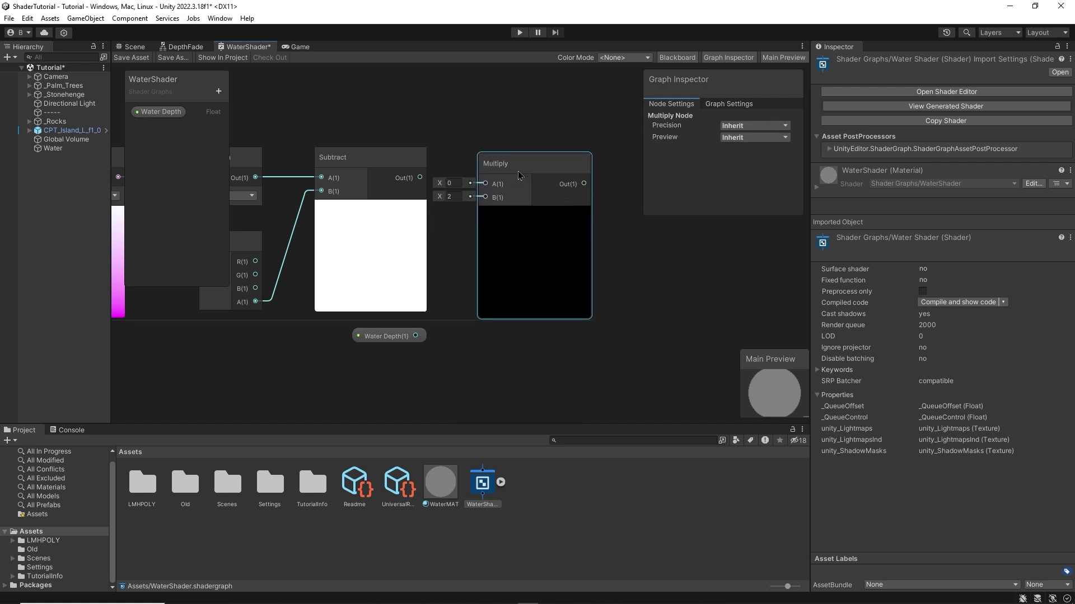
left_click_drag(420, 178, 485, 184)
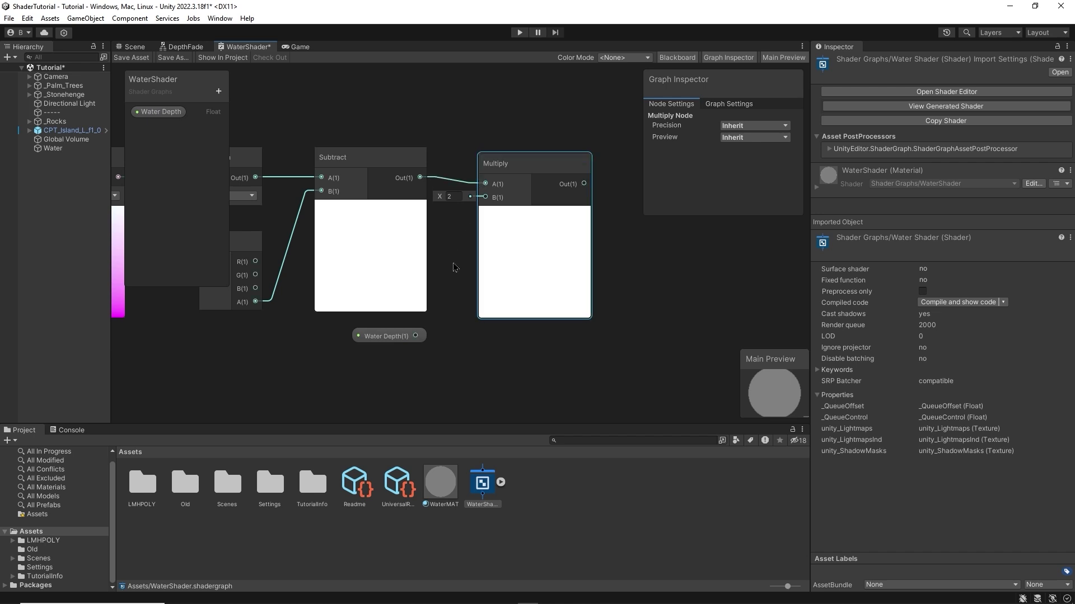
left_click(424, 336)
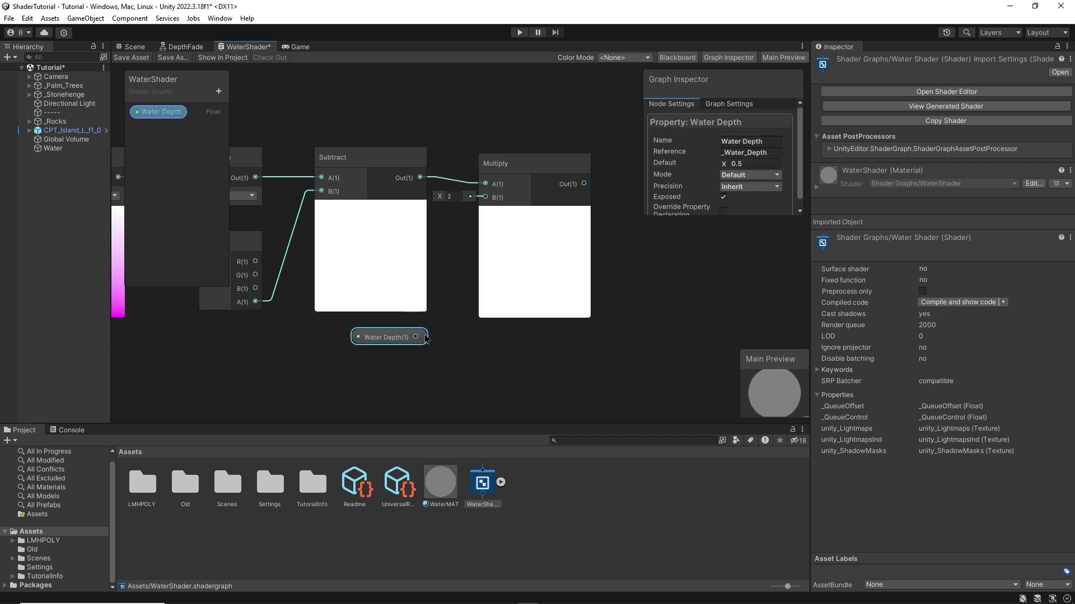
left_click_drag(425, 336, 485, 197)
left_click(486, 162)
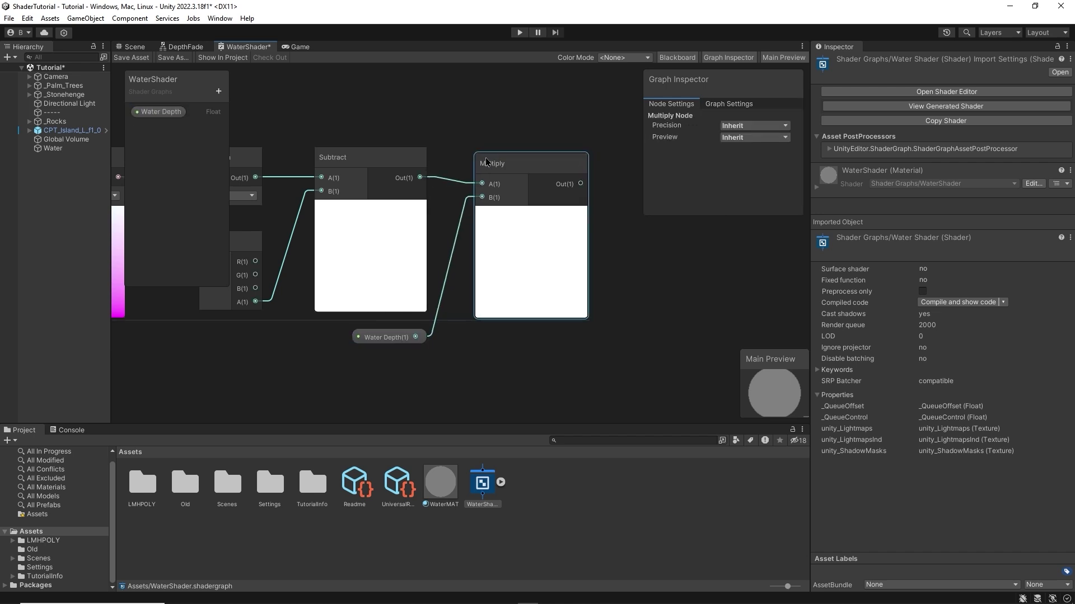
- Move the Vertex and Fragment master stack further right to make room
scroll(493, 132, "down", 1)
middle_click_drag(492, 132, 348, 238)
scroll(425, 193, "down", 3)
left_click(587, 269)
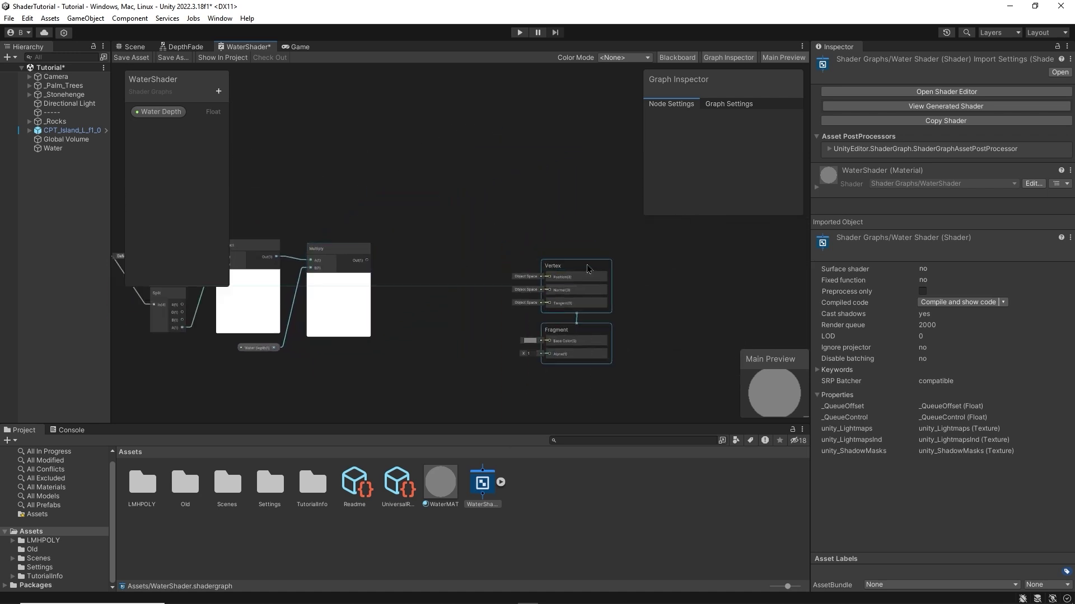
left_click_drag(587, 269, 710, 270)
scroll(449, 257, "up", 2)
middle_click_drag(449, 258, 537, 263)
- Add a Clamp node fed by Multiply's output, with Min 0 and Max 1
left_click(401, 324)
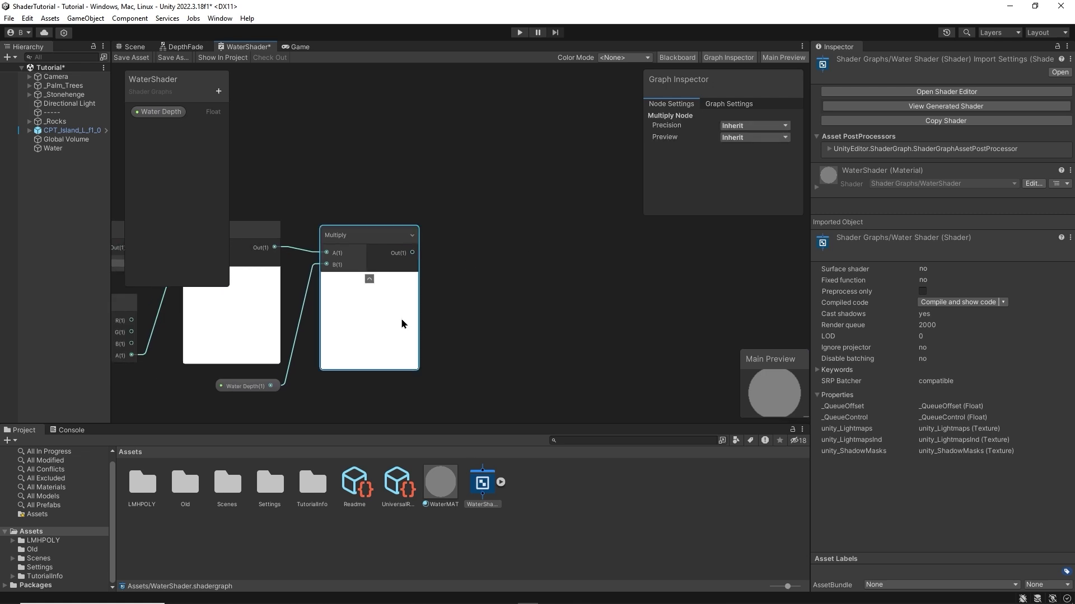
scroll(437, 304, "up", 2)
scroll(475, 257, "down", 1)
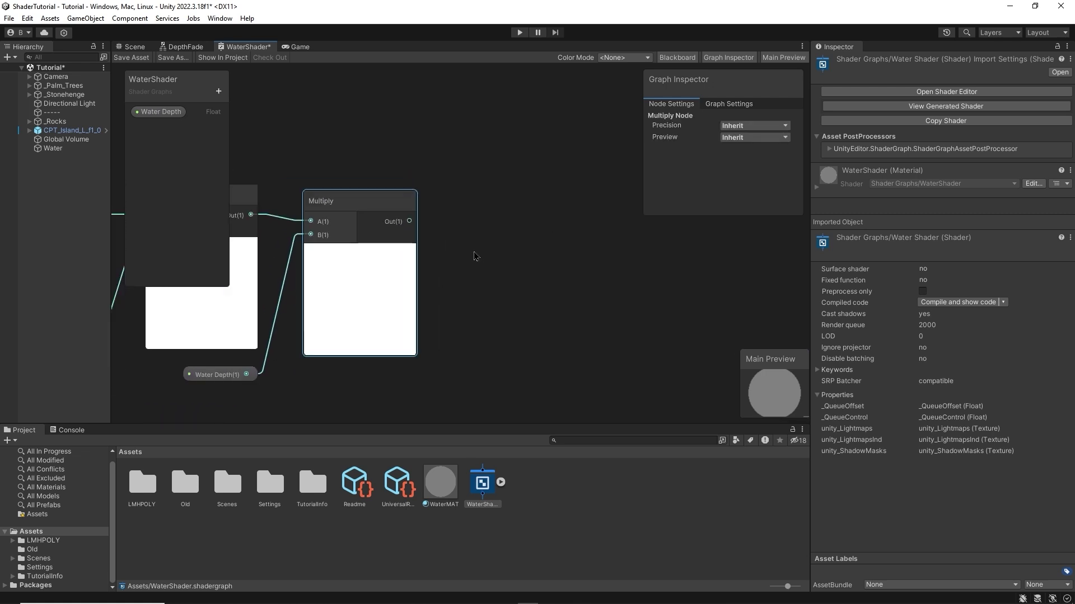
key("space")
type("c")
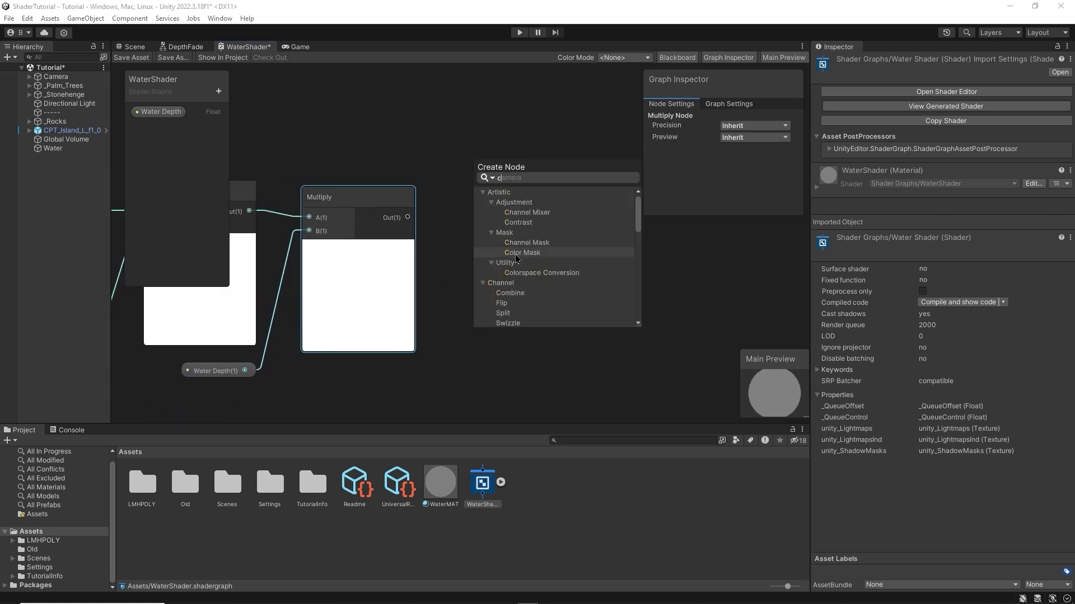
type("lamp")
key("Return")
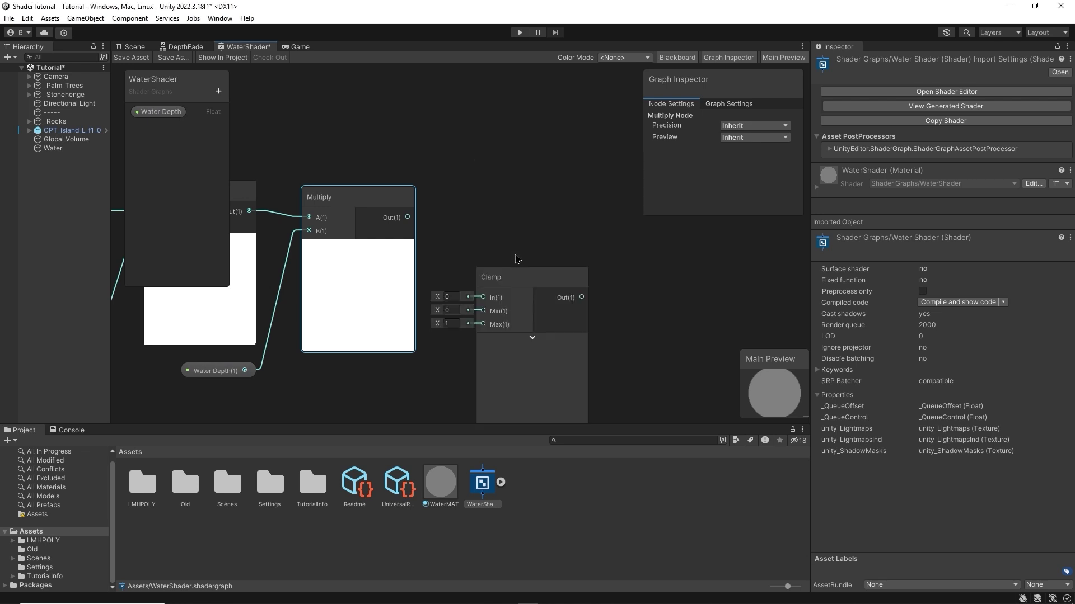
left_click_drag(511, 285, 494, 205)
left_click_drag(409, 220, 468, 217)
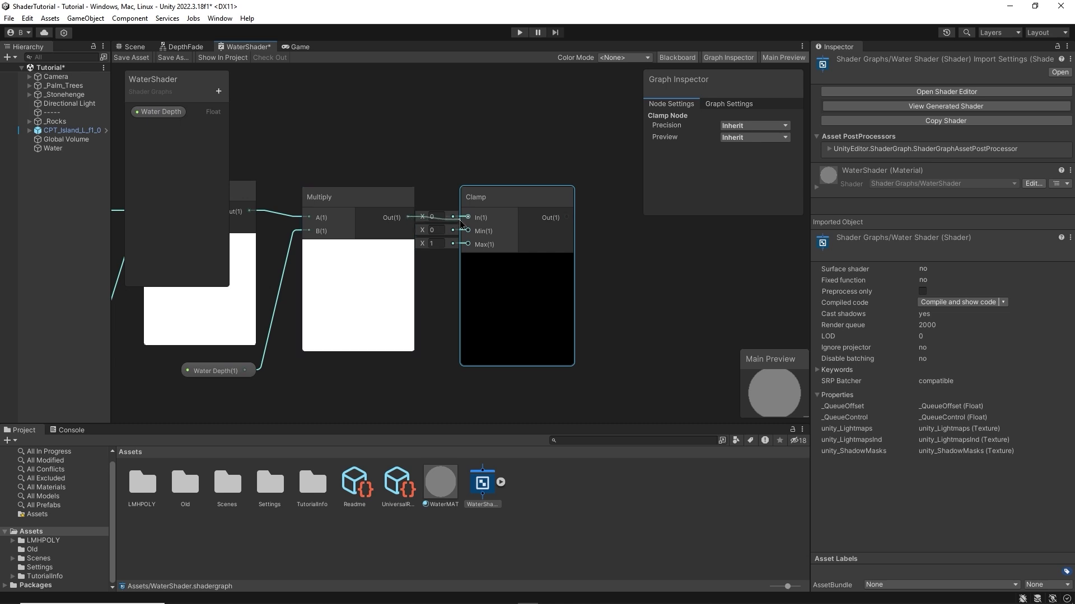
left_click(432, 303)
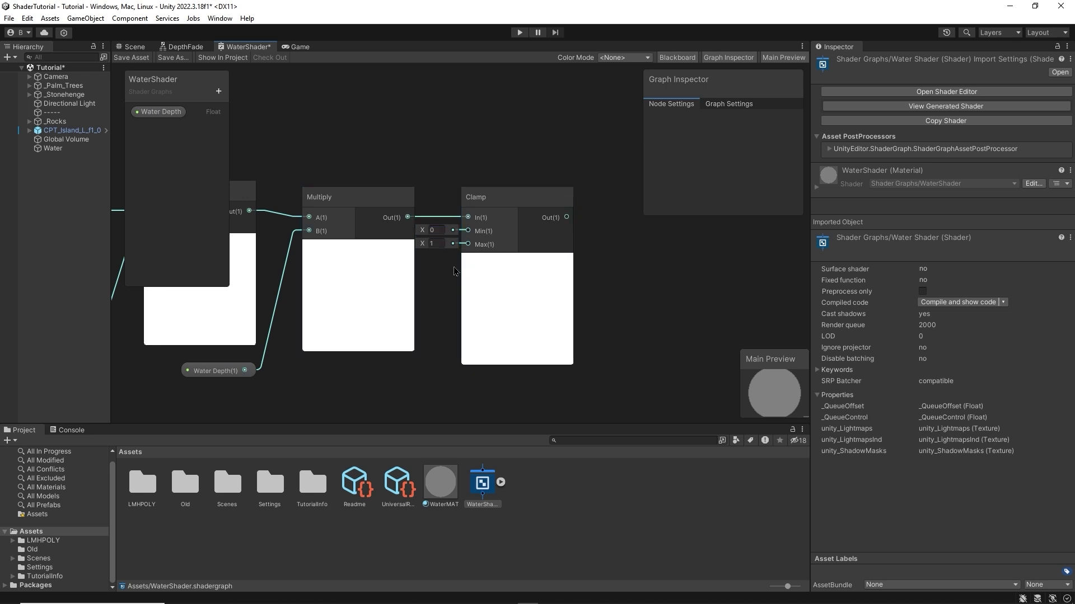
scroll(455, 271, "down", 3)
middle_click_drag(364, 313, 56, 376)
scroll(492, 314, "up", 3)
- Add two Color properties named Shallow Color and Deep Color
left_click(218, 92)
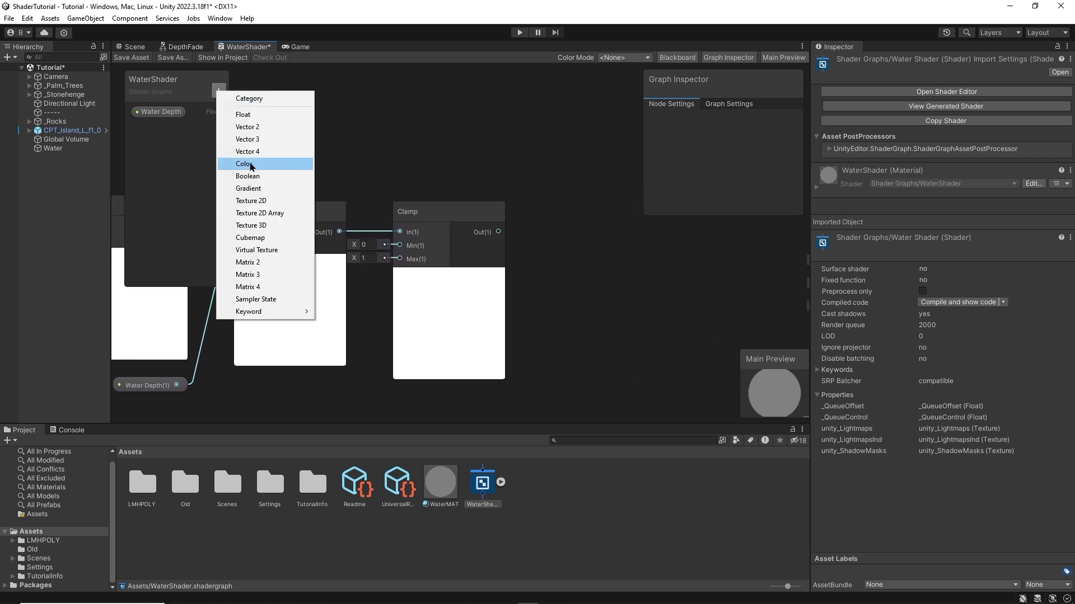
left_click(245, 164)
type("Shallow Color")
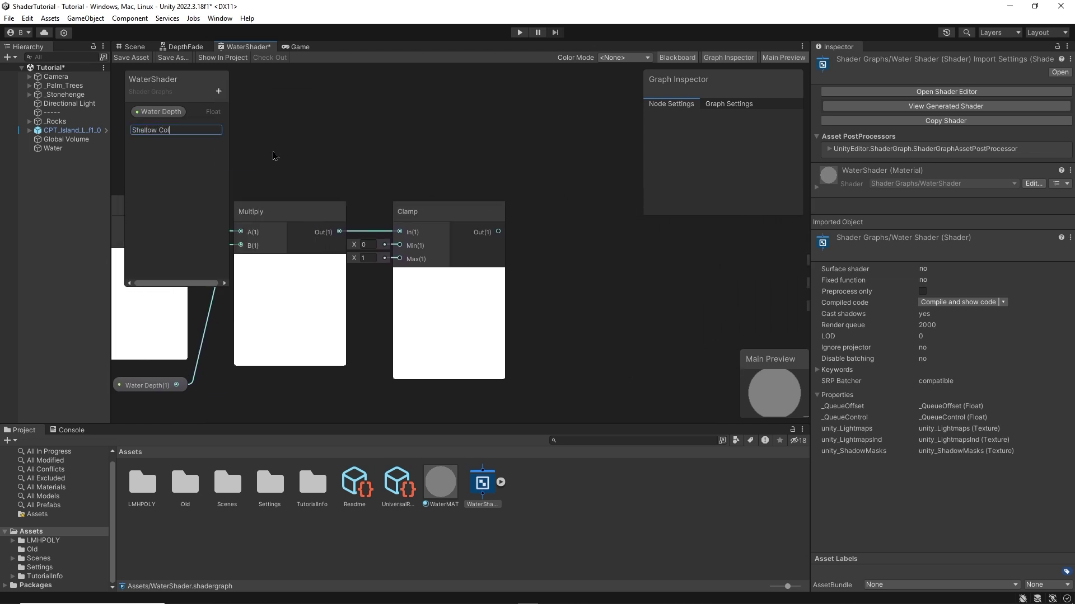
key("Return")
left_click(219, 91)
left_click(246, 169)
type("Deep Color")
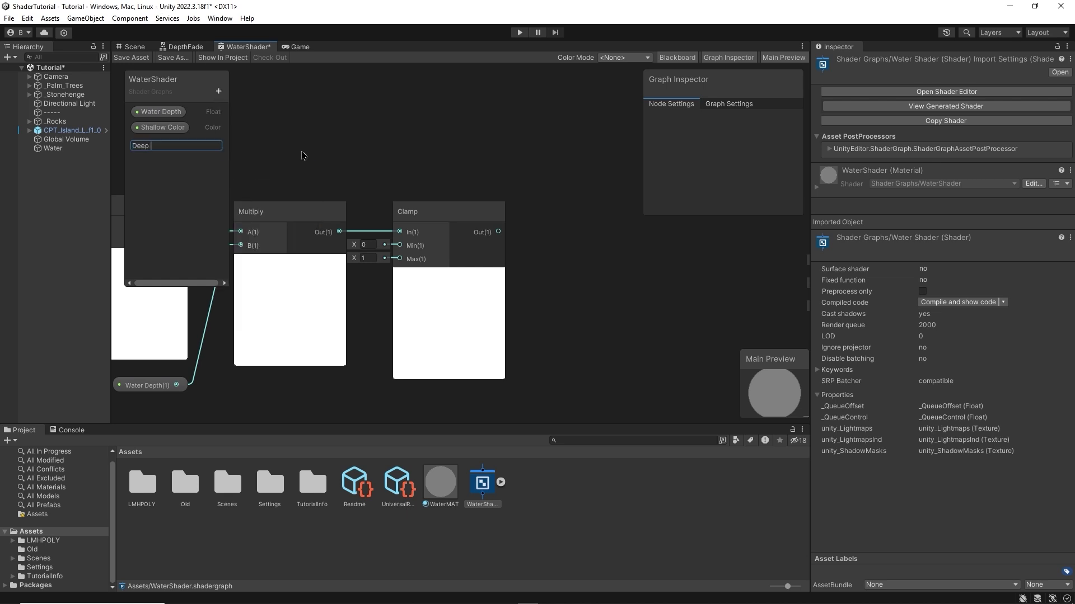
key("Return")
- Add a Lerp node to the graph via node search
middle_click_drag(417, 138, 260, 133)
key("space")
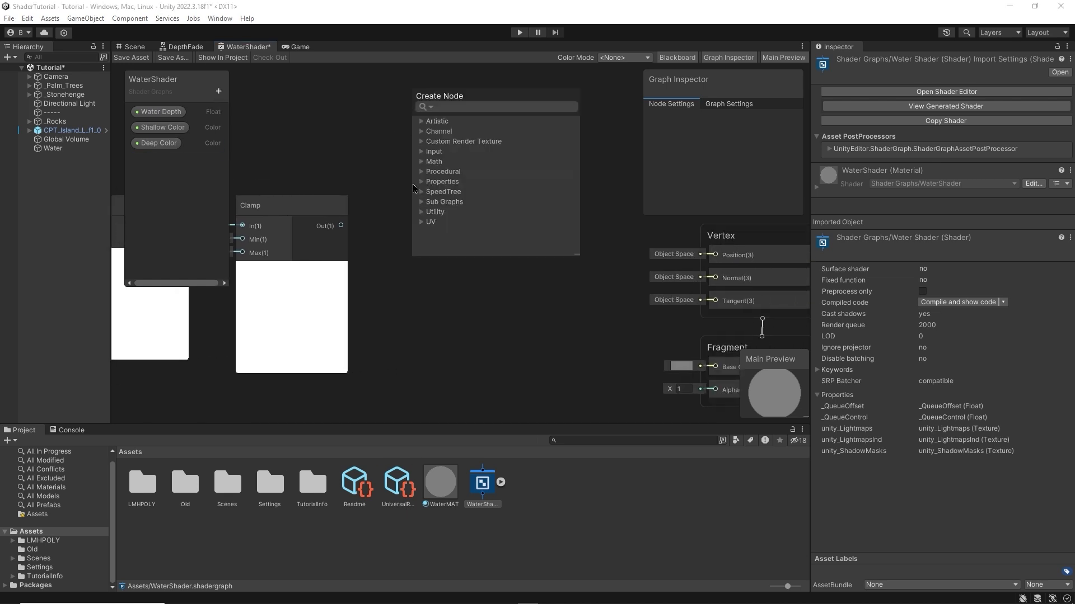
type("lerp")
key("Return")
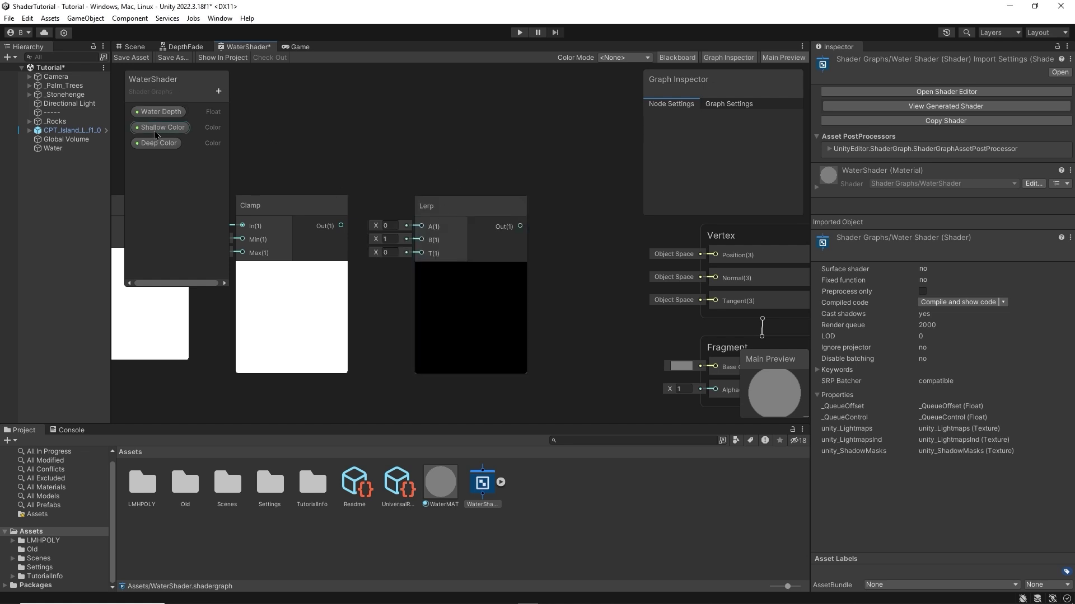
- Wire Shallow Color to Lerp A, Deep Color to B, and the clamped depth to T
left_click_drag(156, 131, 337, 138)
left_click_drag(155, 144, 258, 151)
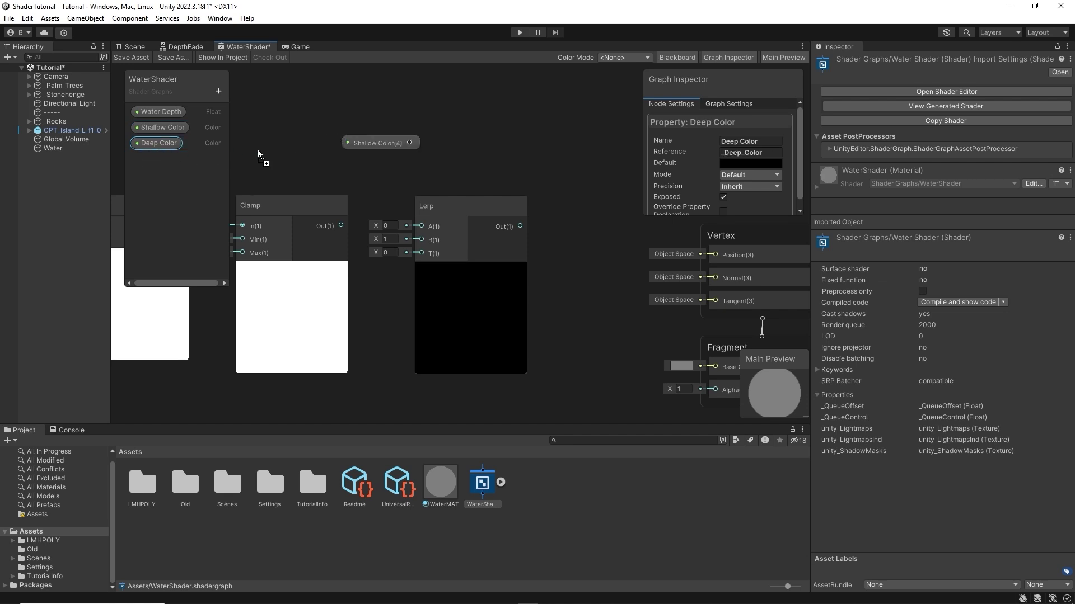
left_click_drag(374, 162, 421, 226)
left_click_drag(402, 167, 422, 239)
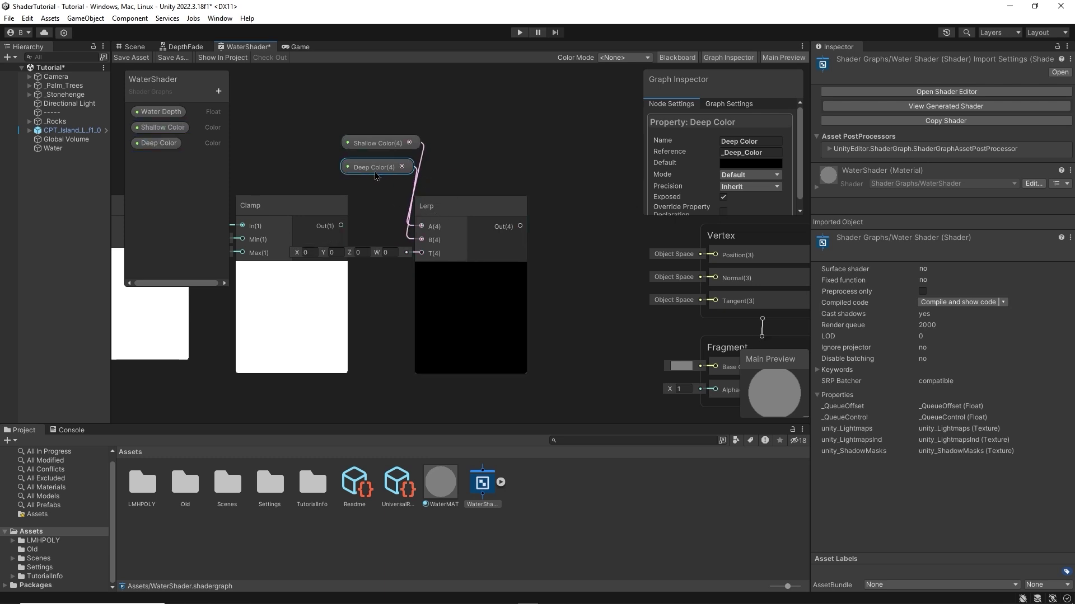
left_click_drag(375, 172, 373, 140)
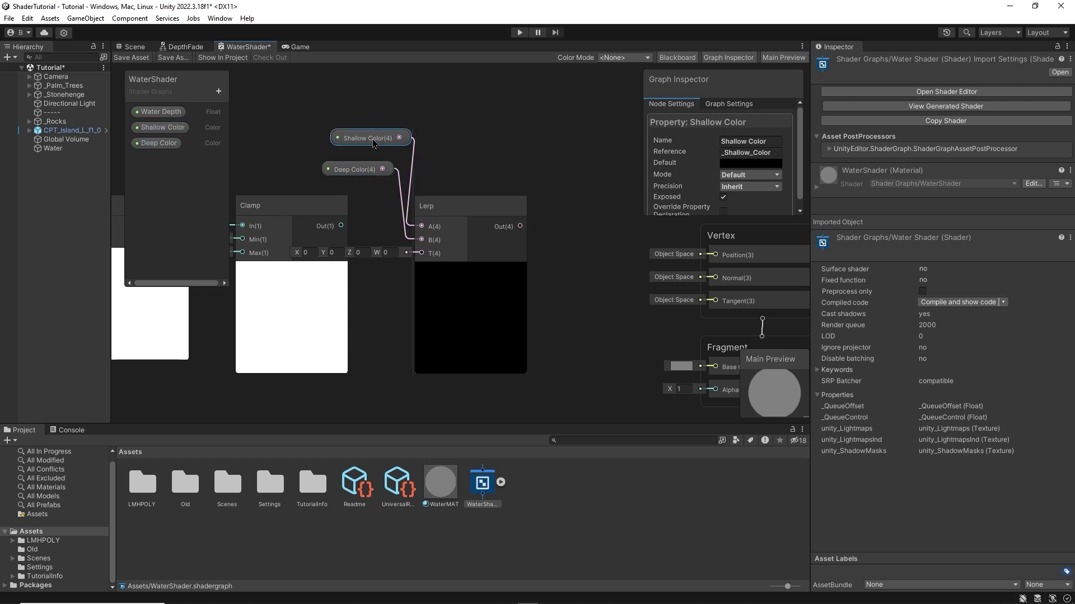
left_click_drag(341, 226, 421, 253)
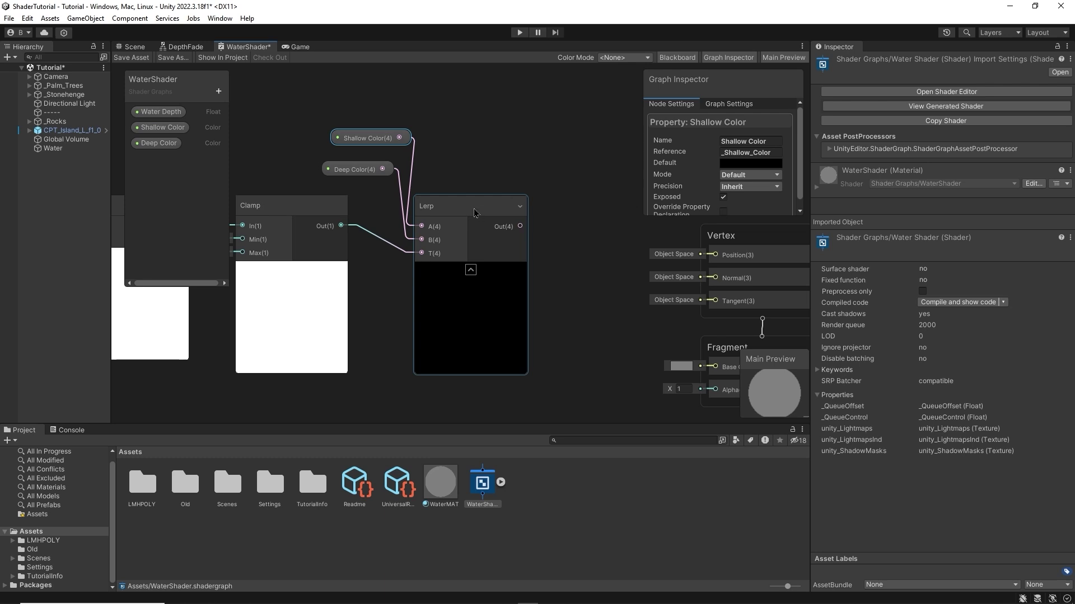
left_click(474, 208)
- Connect the Lerp output to the fragment Base Color and save the WaterShader graph
scroll(486, 211, "down", 3)
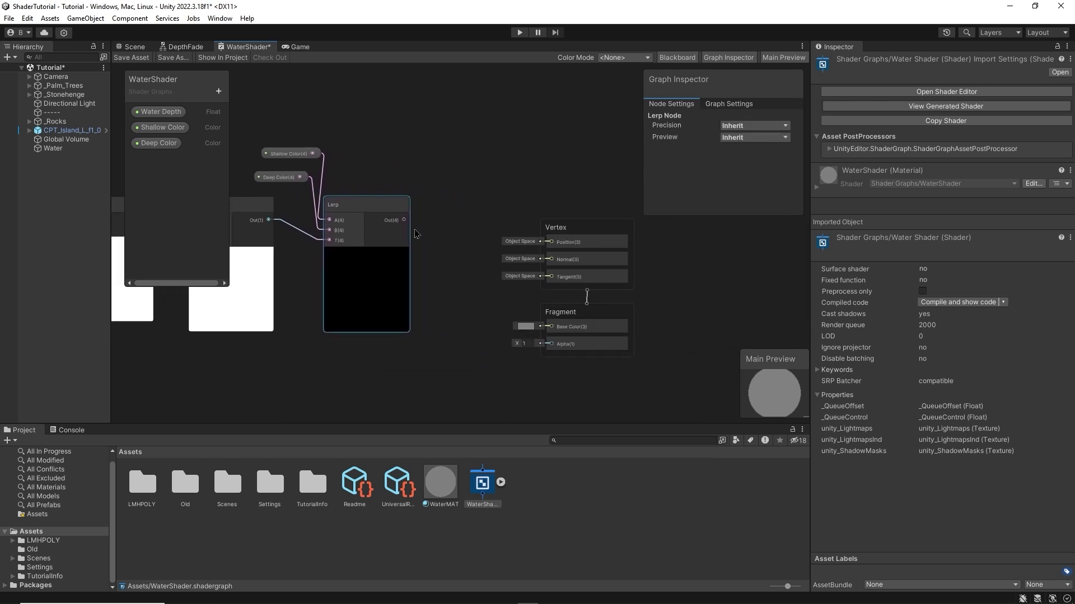
left_click_drag(404, 220, 548, 330)
middle_click_drag(455, 331, 593, 341)
scroll(526, 341, "down", 1)
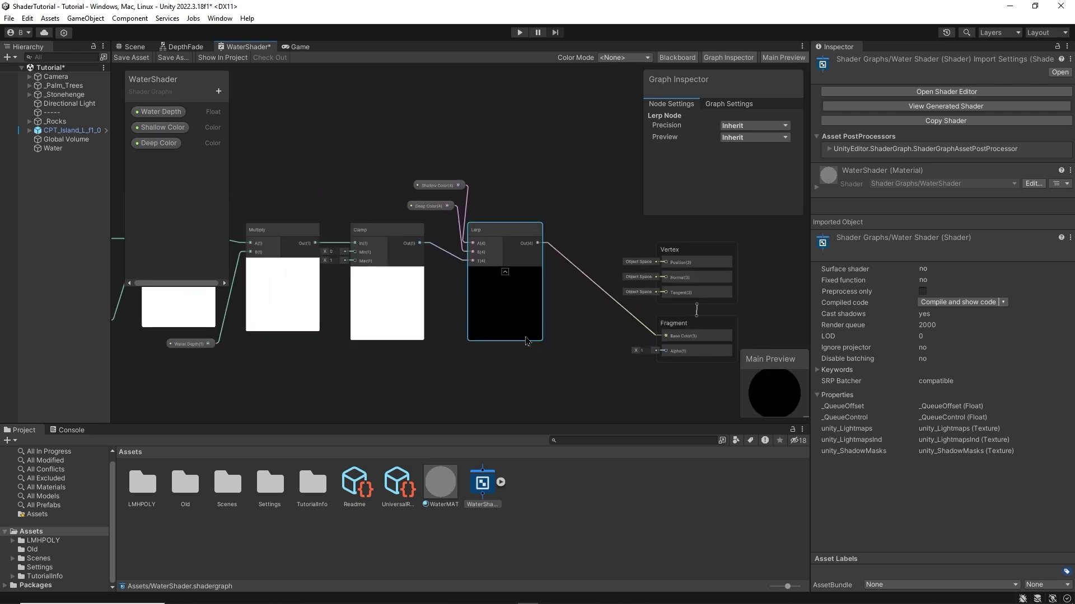
middle_click_drag(526, 341, 376, 361)
scroll(530, 364, "down", 3)
left_click(478, 370)
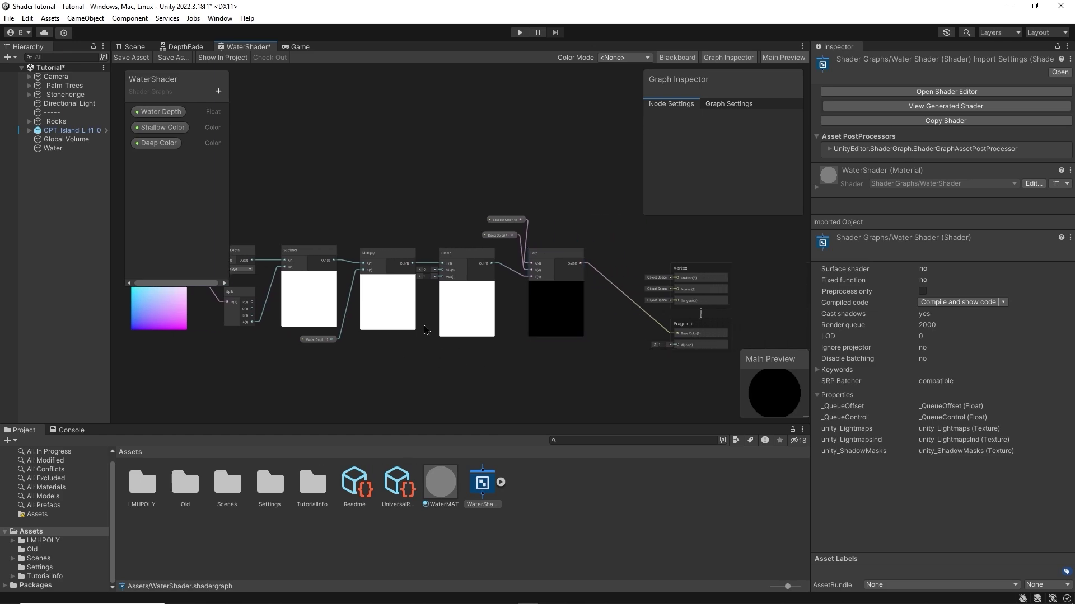
left_click(131, 57)
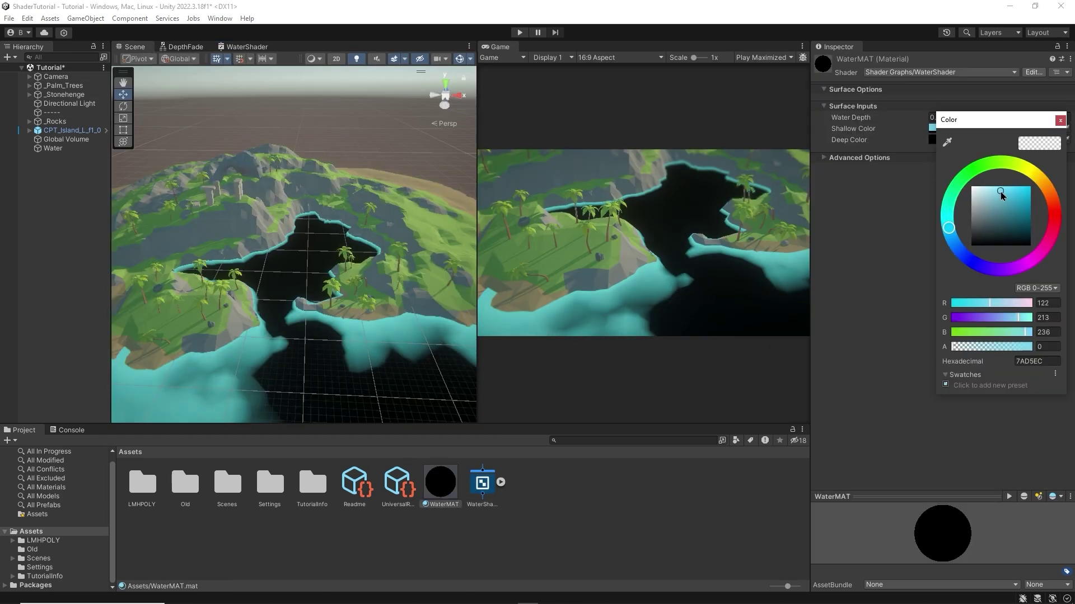
- Make the shallow colour a slightly deeper, fully opaque cyan
left_click_drag(1001, 192, 1005, 193)
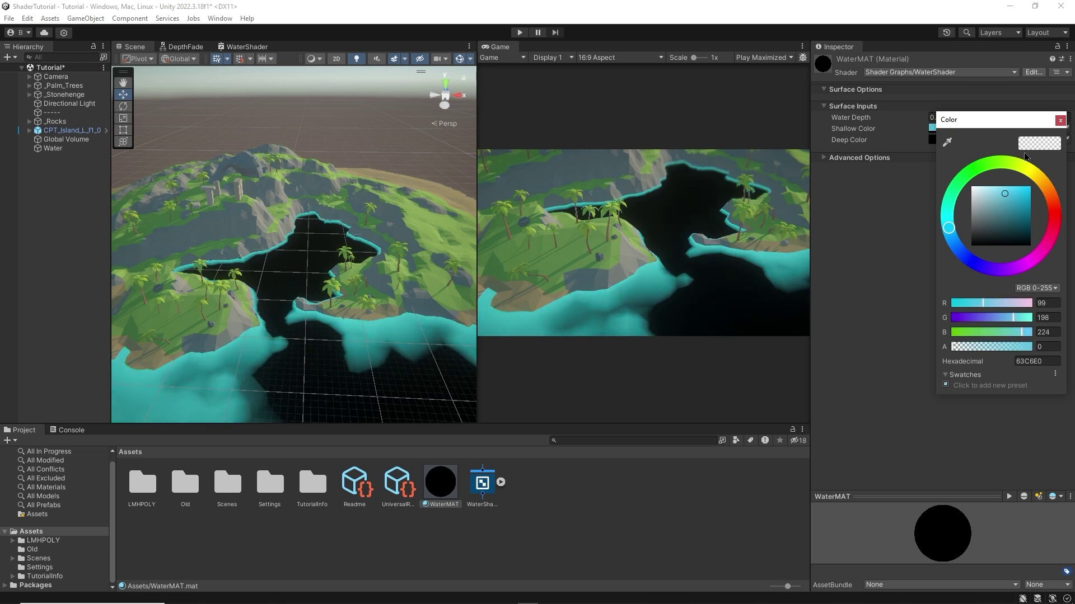
left_click_drag(988, 347, 1053, 347)
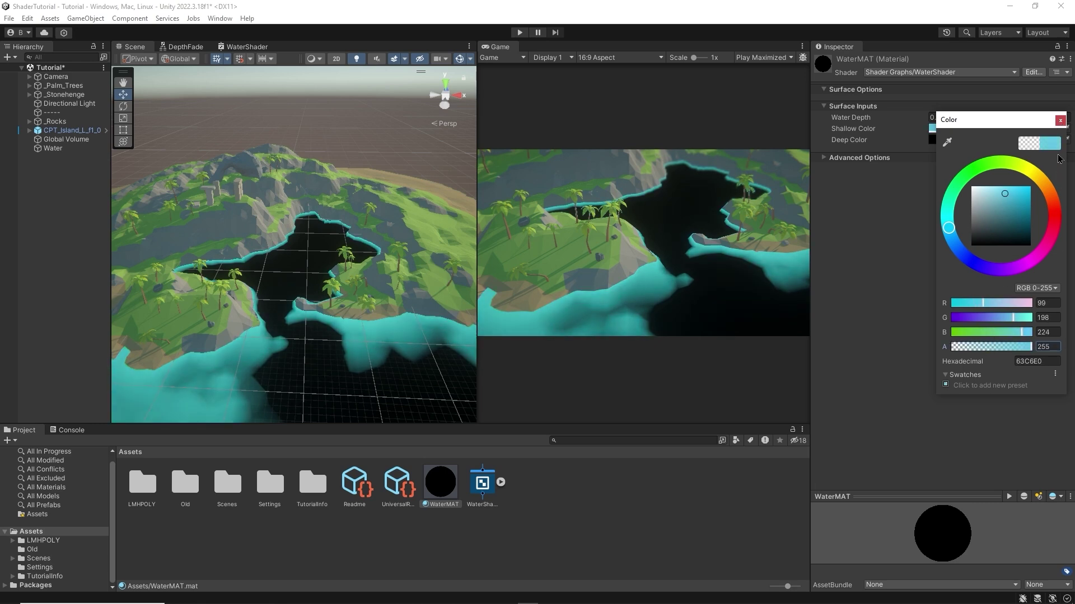
left_click(1060, 120)
- Make the deep colour an opaque lighter greyish blue and raise Water Depth
left_click(932, 139)
left_click_drag(988, 357, 1050, 356)
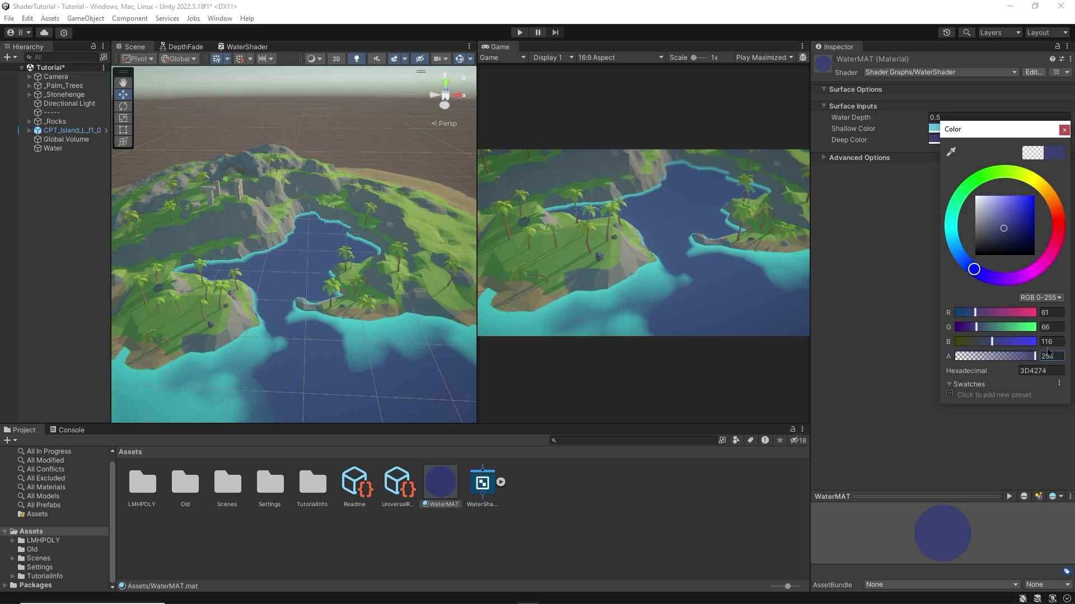
left_click_drag(1013, 246, 994, 230)
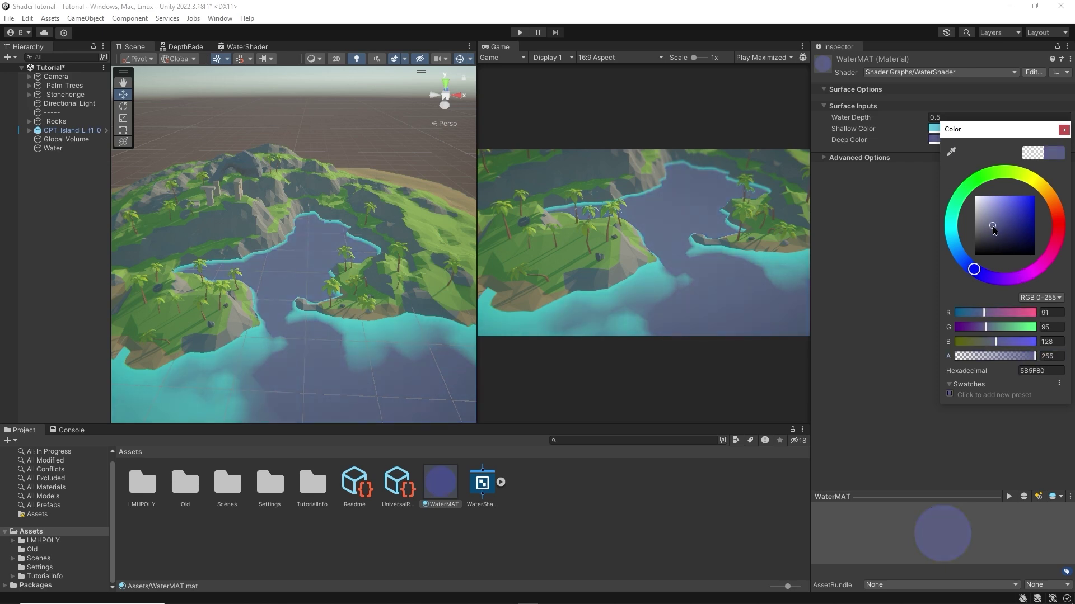
key("Escape")
left_click_drag(857, 117, 856, 126)
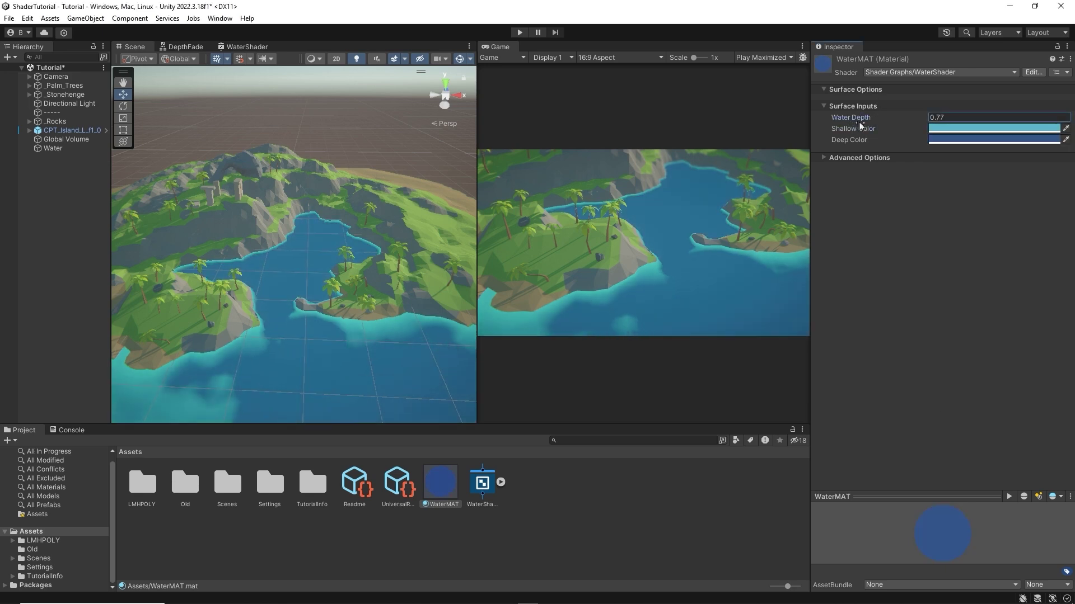
mouse_move(860, 126)
left_mouse_down()
mouse_move(891, 128)
mouse_move(842, 134)
mouse_move(858, 135)
left_mouse_up()
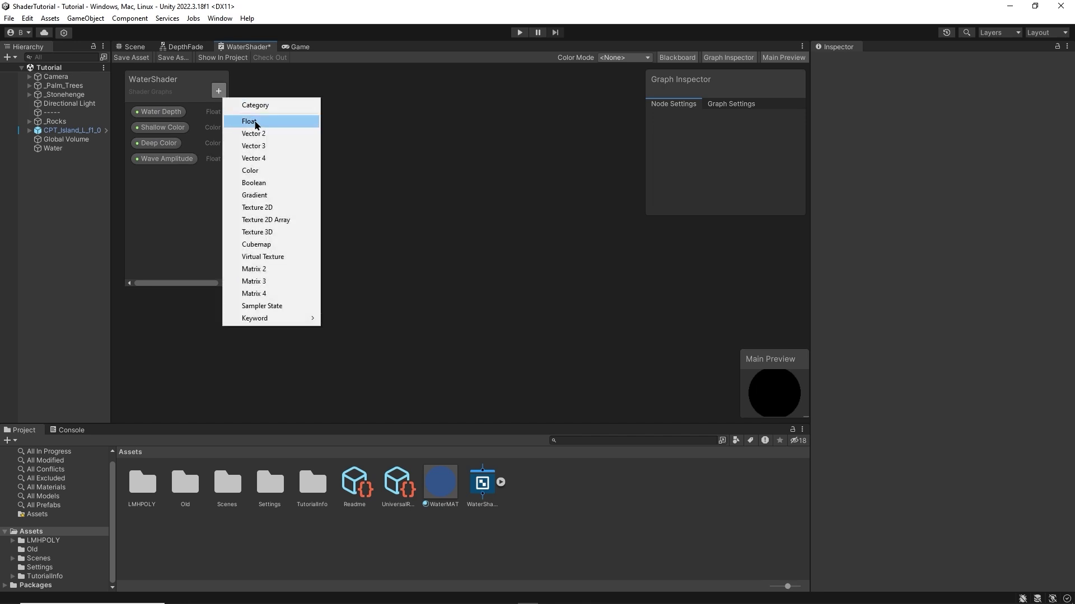
- Add Wave Frequency and Wave Speed float properties to the blackboard
left_click(255, 122)
type("Wave Freque")
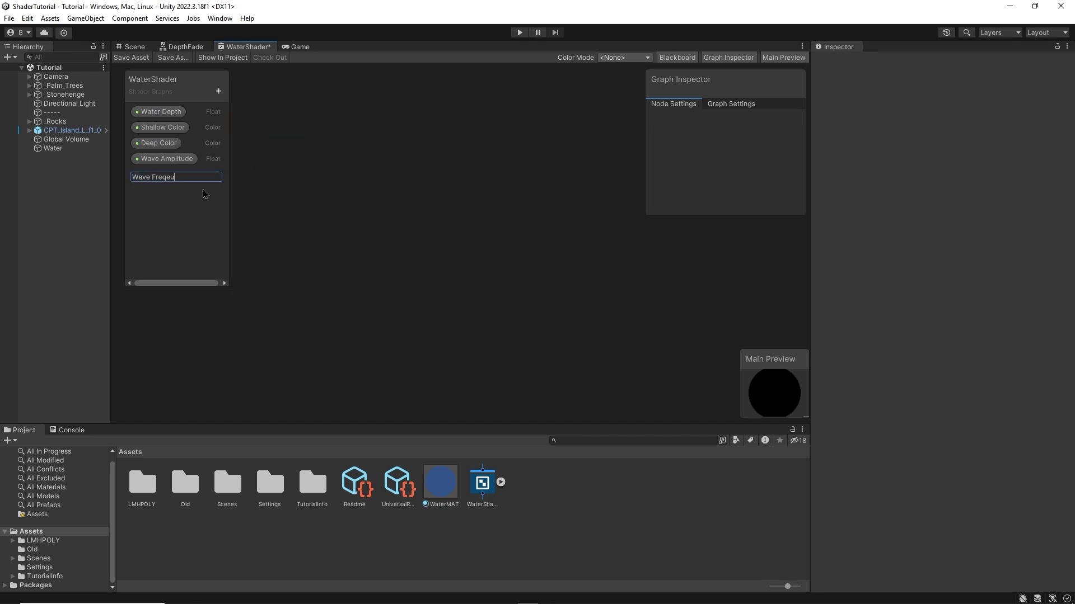
type("ncy")
key("Return")
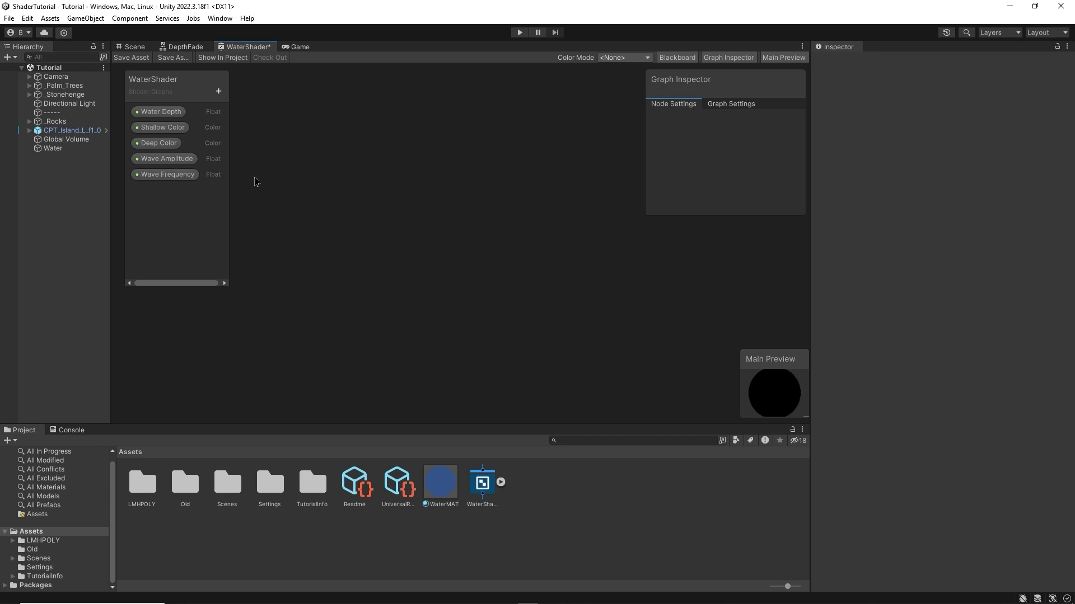
left_click(219, 91)
left_click(250, 117)
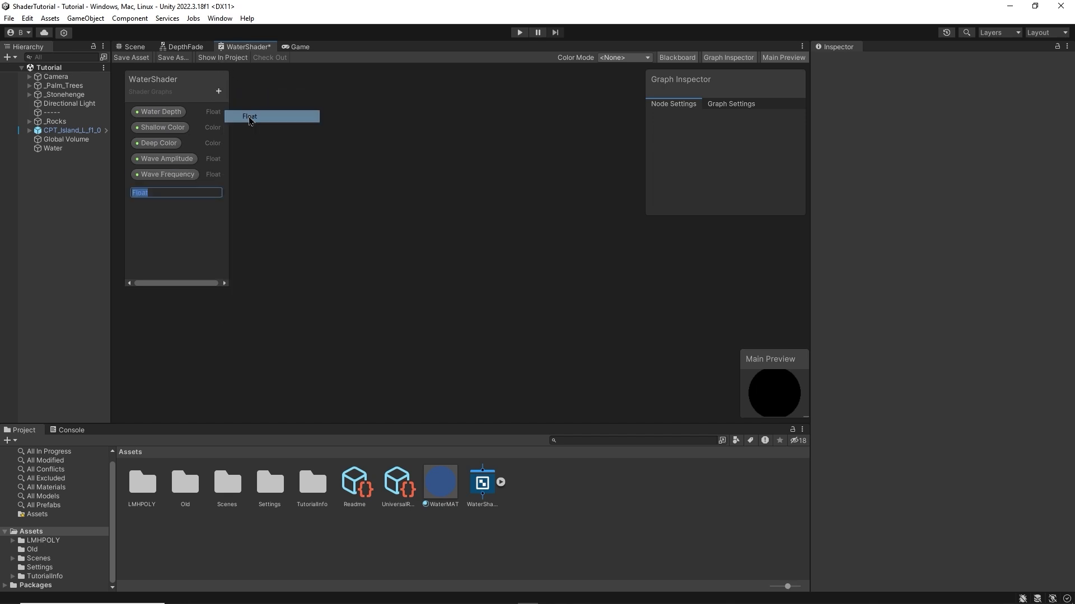
type("W")
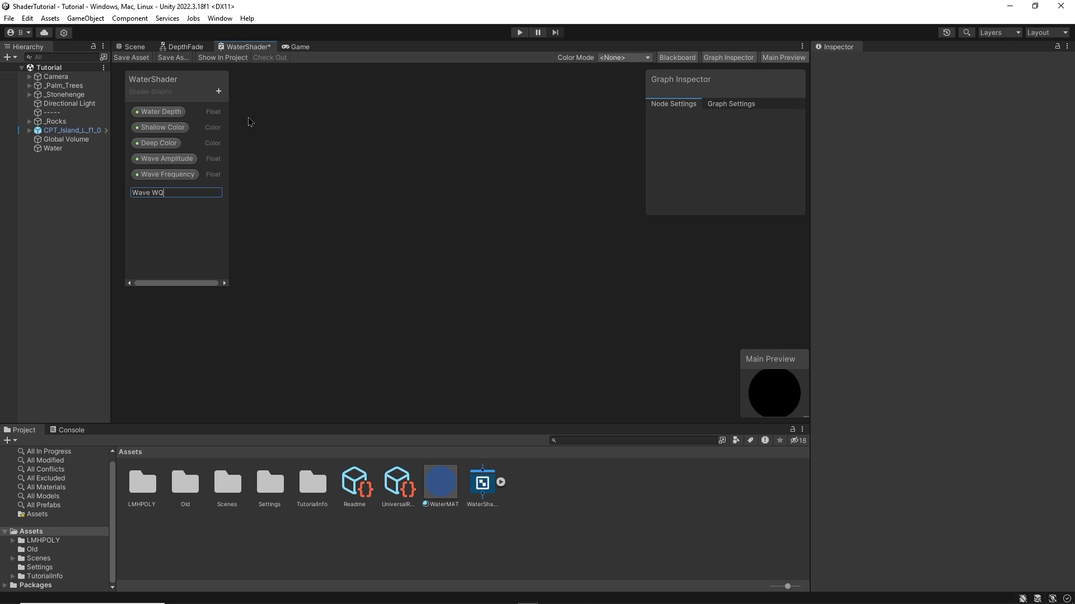
type("ave Speed")
key("Return")
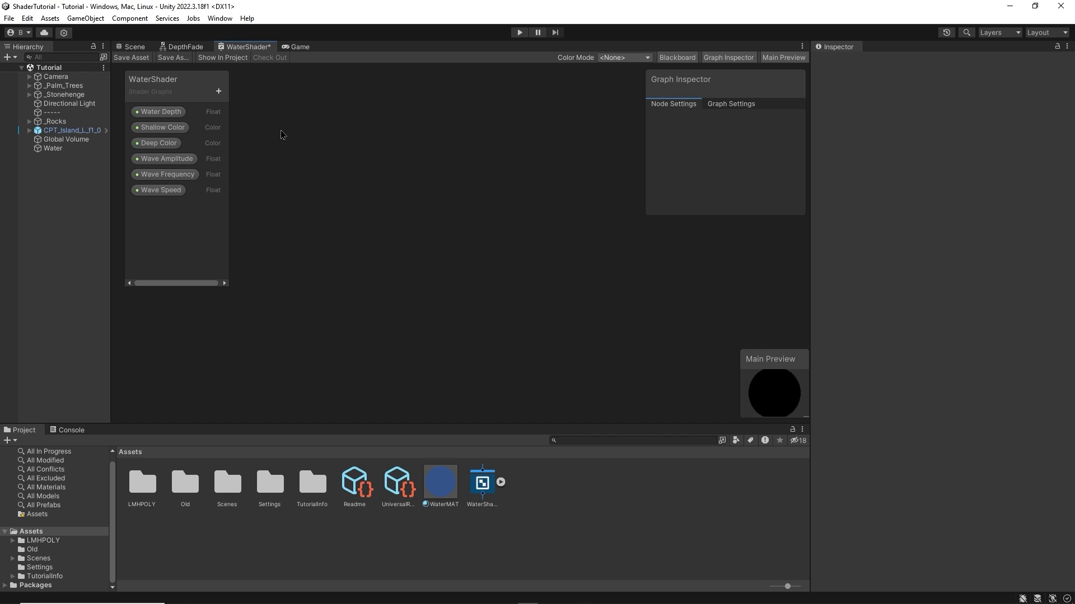
- Add a Position node and a Split node placed beside it
key("space")
type("position")
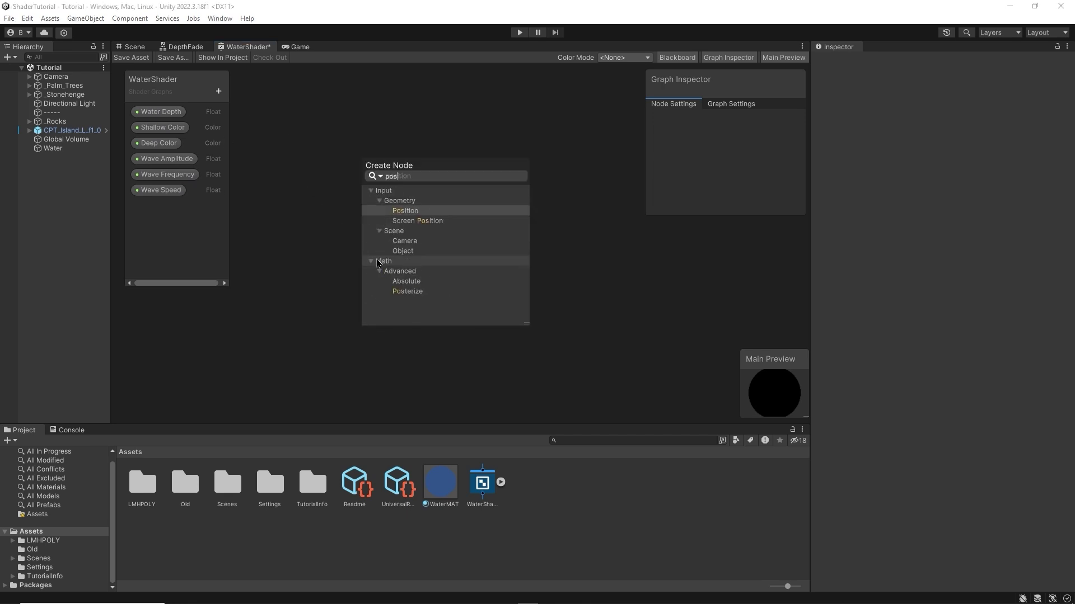
key("Escape")
left_click_drag(397, 278, 321, 223)
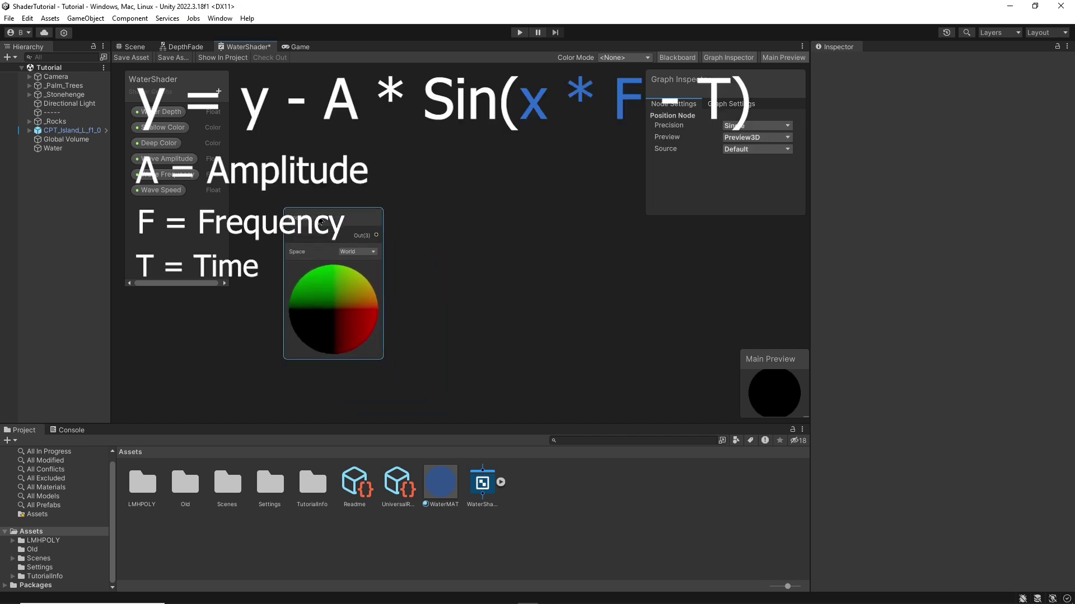
left_click(429, 246)
key("space")
type("split")
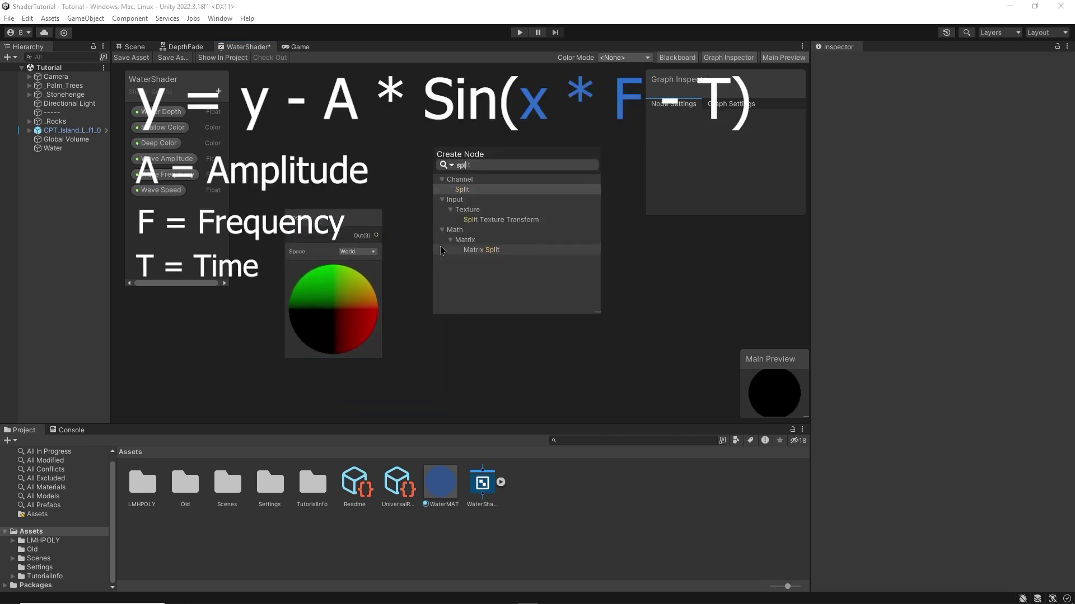
key("Return")
left_click_drag(459, 262, 439, 218)
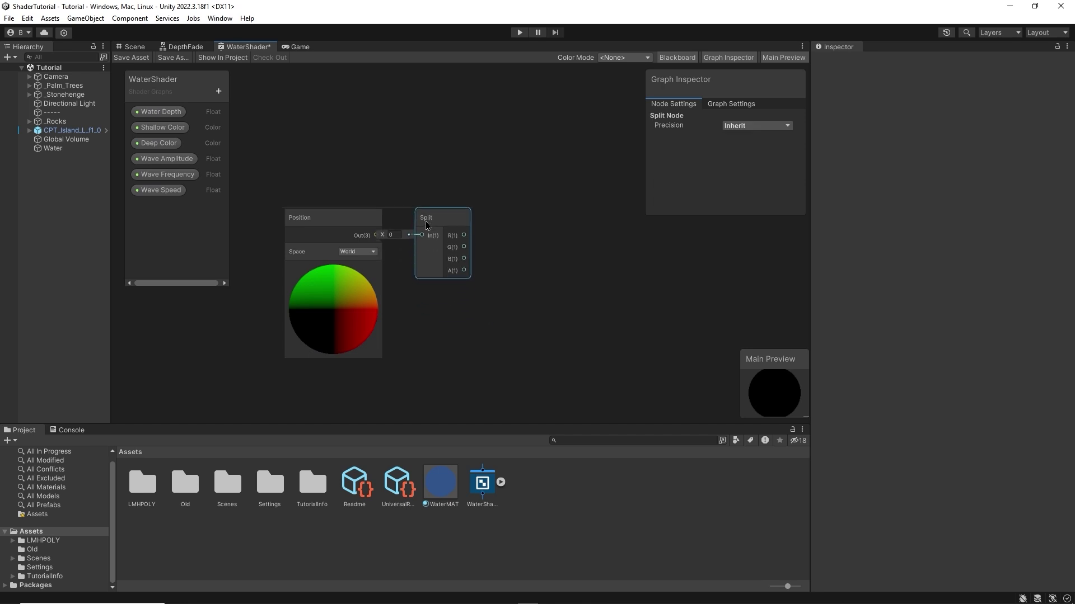
left_click_drag(354, 220, 418, 242)
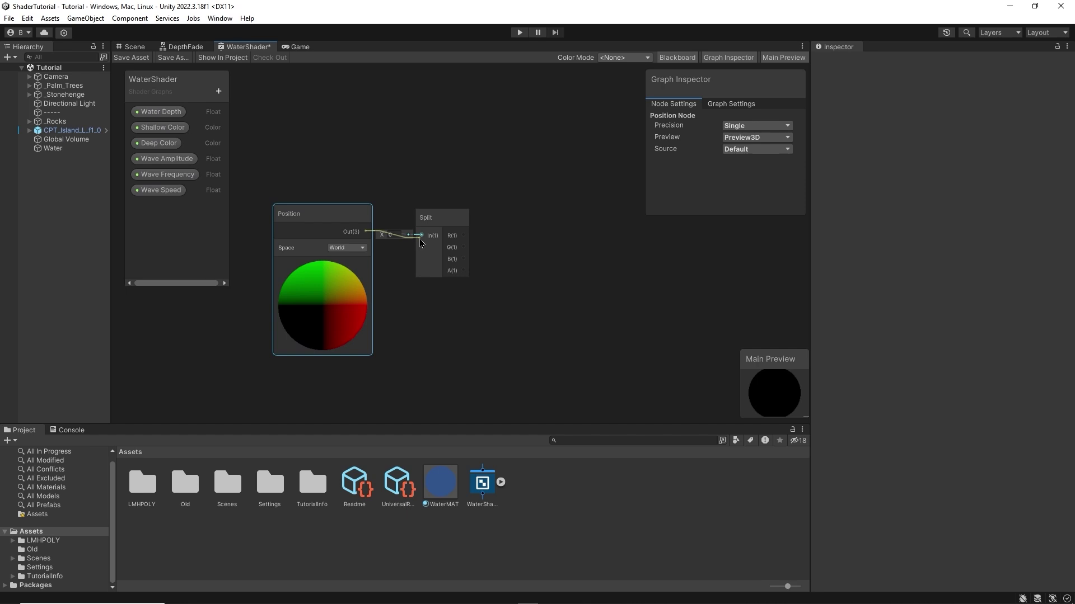
- Multiply Split's R output by a Wave Frequency node in a new Multiply node
left_click_drag(421, 242, 421, 237)
left_click(162, 175)
left_click_drag(350, 230, 379, 259)
left_click(488, 223)
key("space")
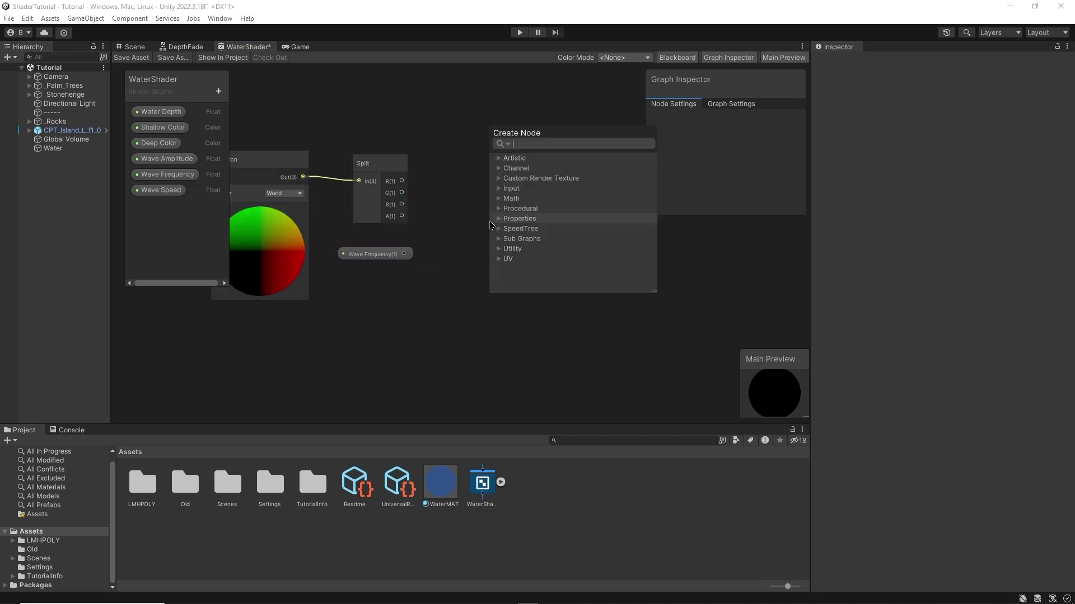
type("mul")
key("Return")
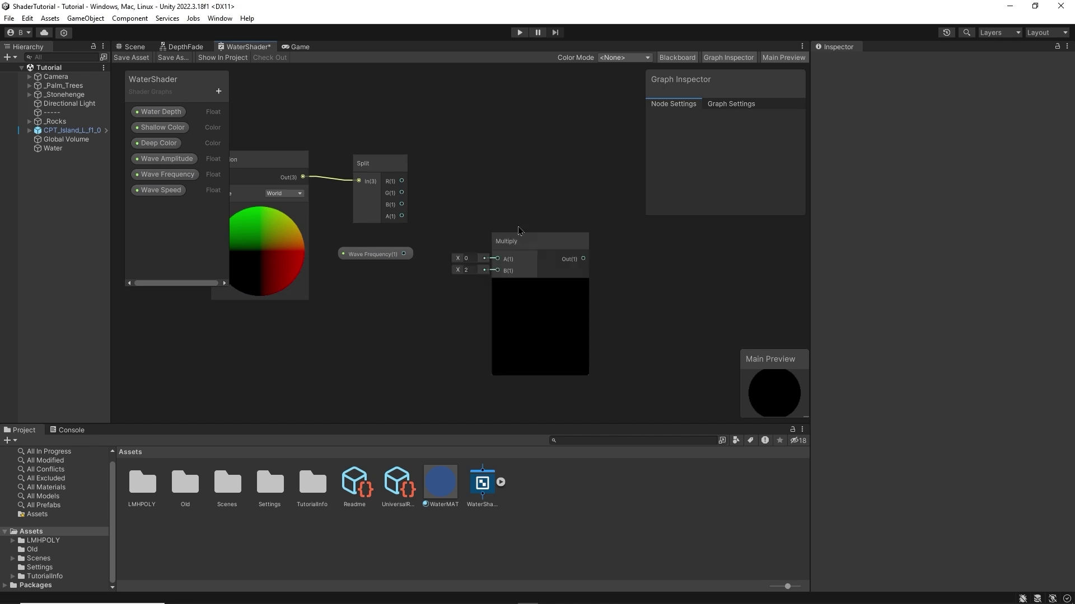
left_click_drag(504, 239, 468, 160)
left_click_drag(401, 181, 461, 177)
left_click_drag(403, 253, 461, 188)
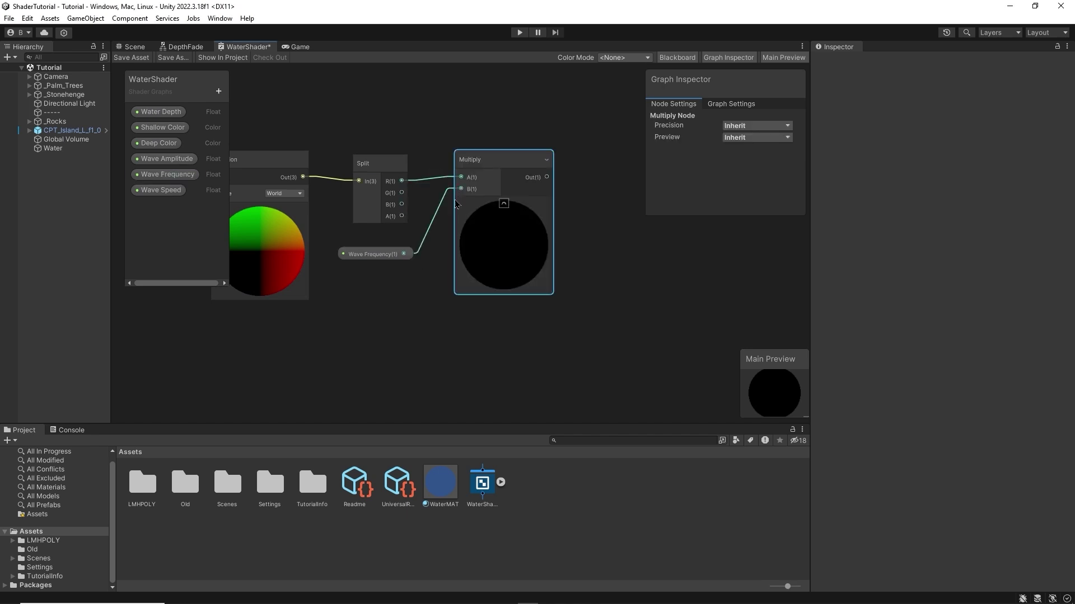
middle_click_drag(408, 302, 362, 277)
left_click(393, 351)
- Multiply a Time node by Wave Speed in a second Multiply node
key("space")
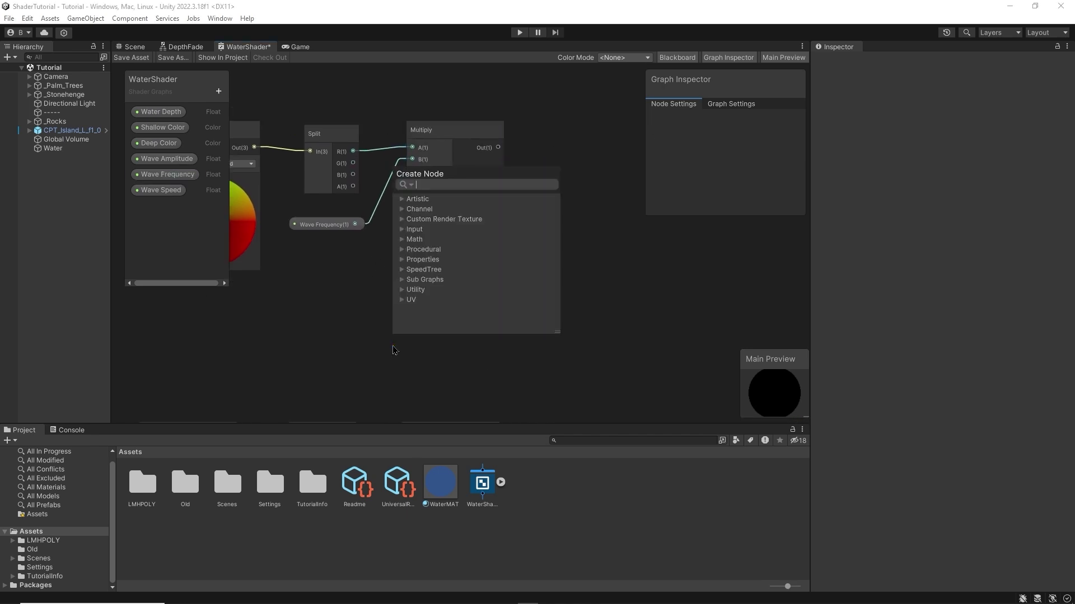
type("time")
key("Return")
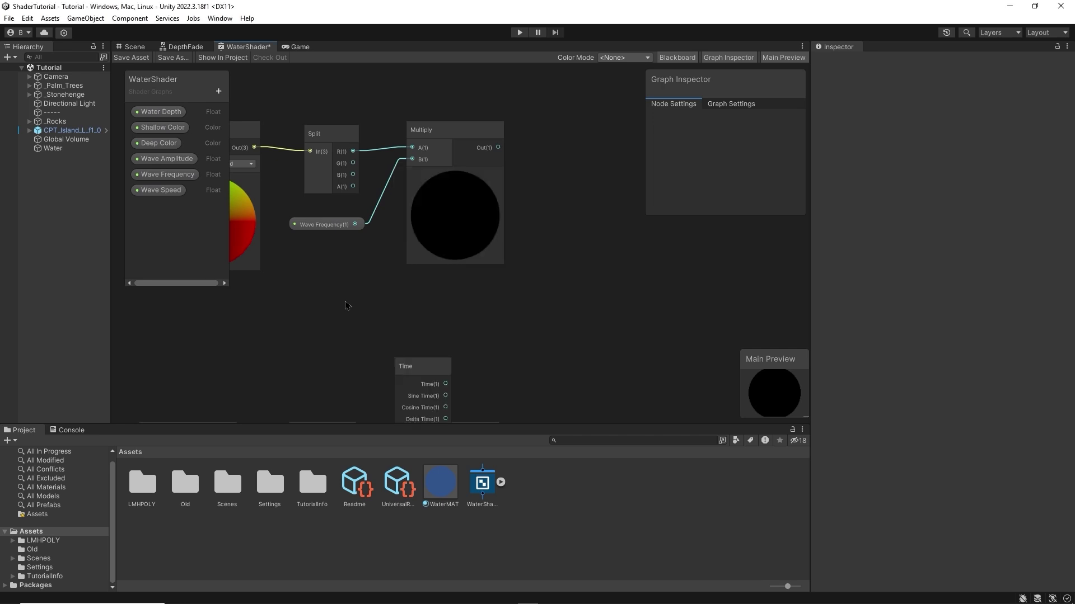
left_click_drag(416, 368, 381, 297)
middle_click_drag(391, 252, 357, 257)
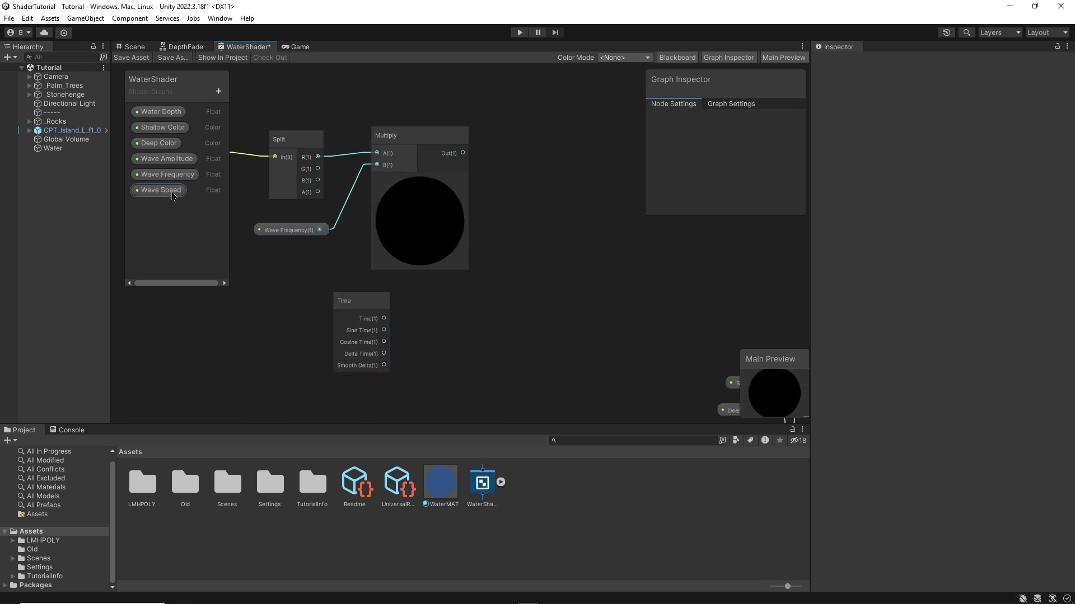
left_click_drag(164, 191, 354, 253)
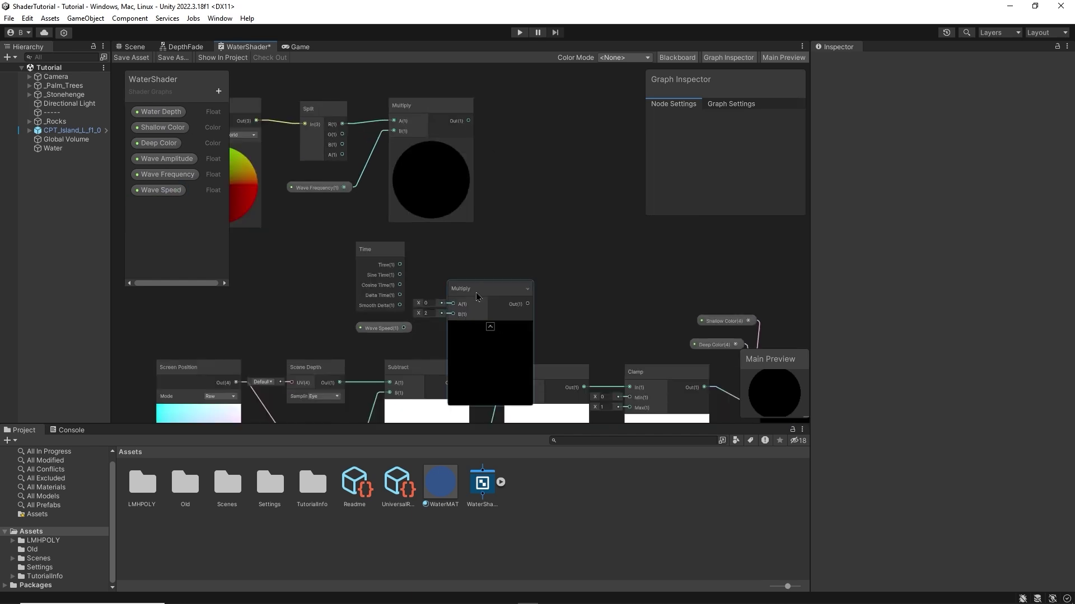
left_click(476, 292)
left_click_drag(400, 264, 443, 255)
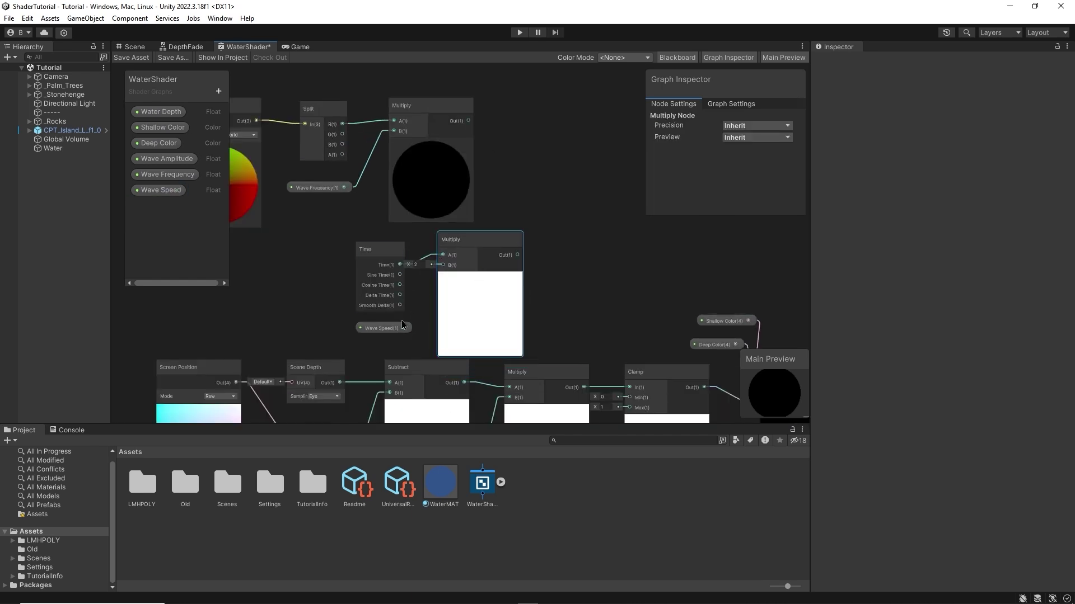
left_click_drag(405, 328, 443, 264)
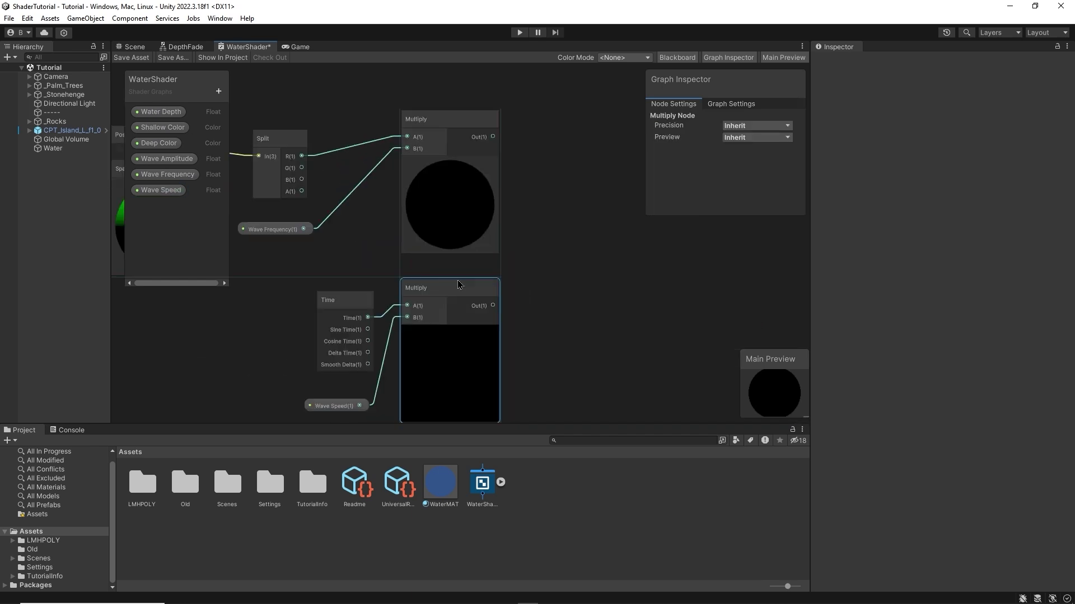
middle_click_drag(562, 240, 525, 230)
key("space")
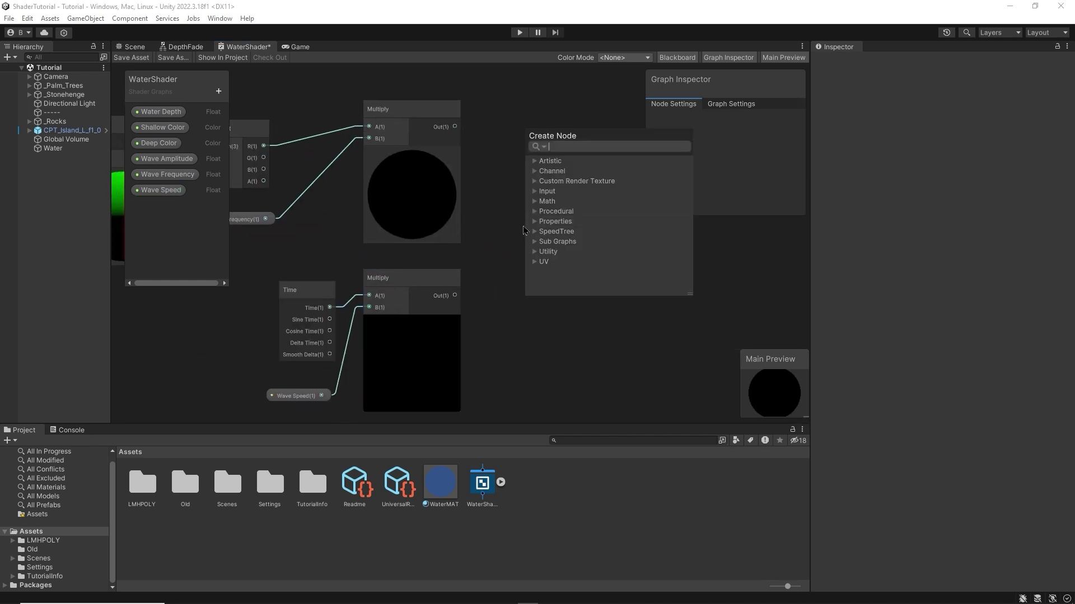
- Subtract the time-speed product from the frequency product in a new Subtract node
type("sub")
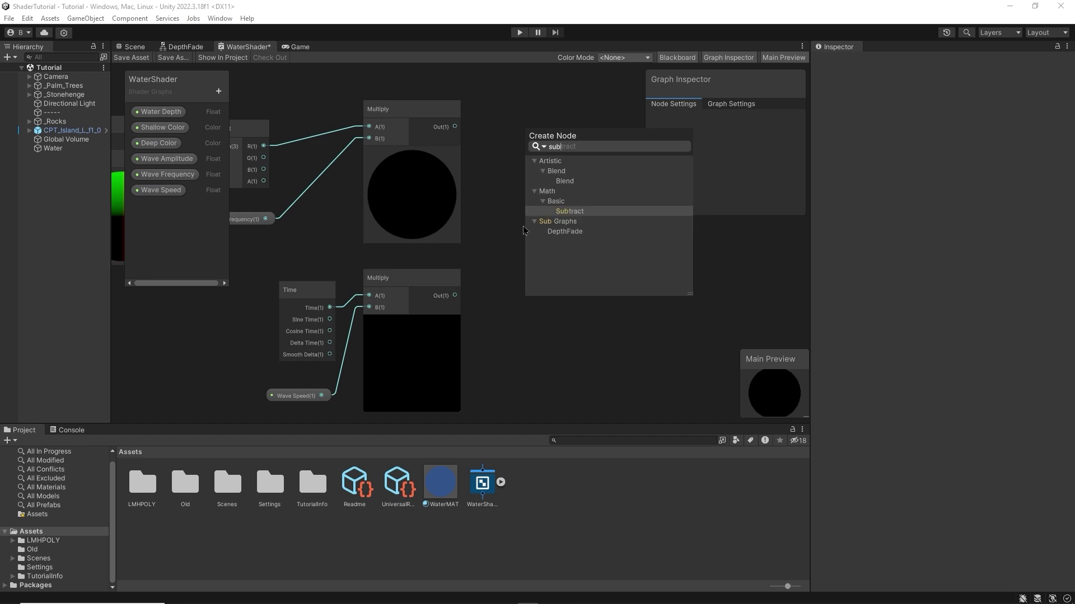
key("Return")
left_click_drag(539, 243, 525, 176)
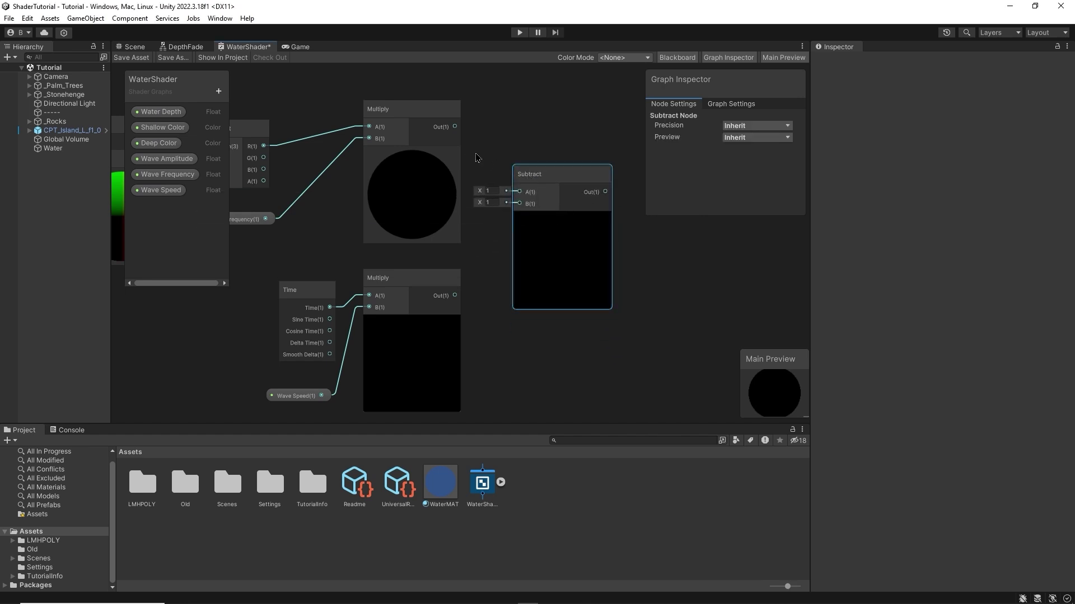
left_click_drag(455, 126, 520, 191)
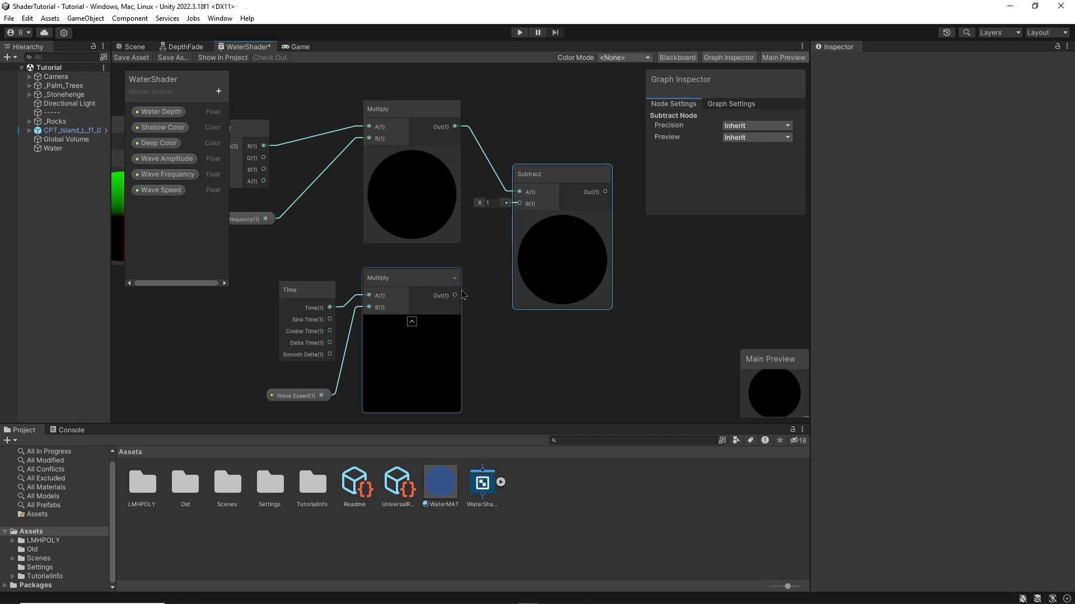
left_click_drag(455, 295, 519, 203)
middle_click_drag(479, 286, 270, 318)
- Feed the Subtract result into a new Sine node
key("space")
type("sin")
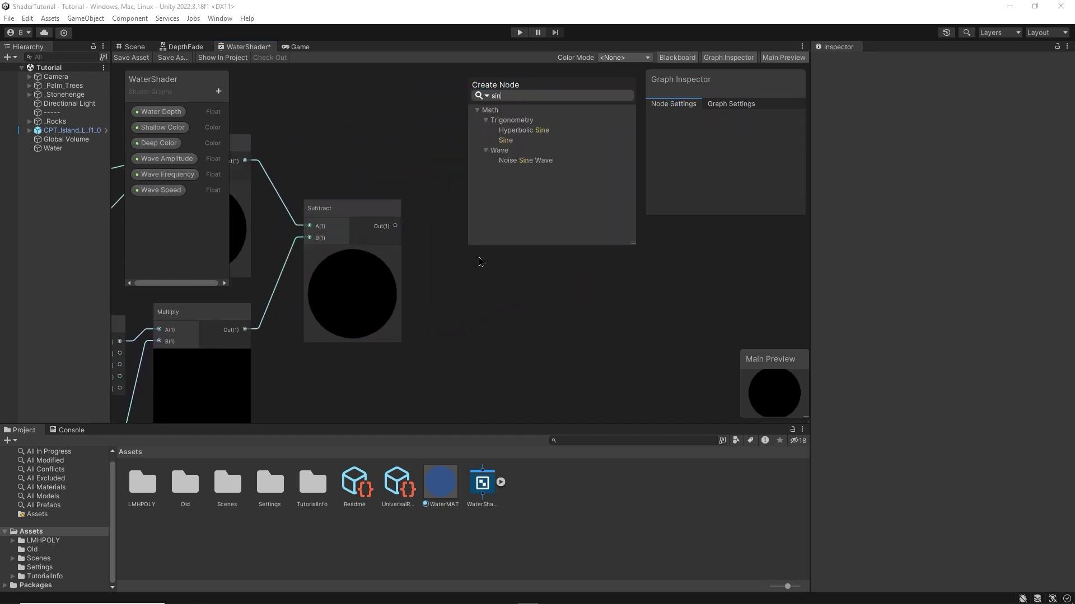
key("Return")
left_click_drag(480, 274, 483, 221)
left_click_drag(395, 225, 456, 232)
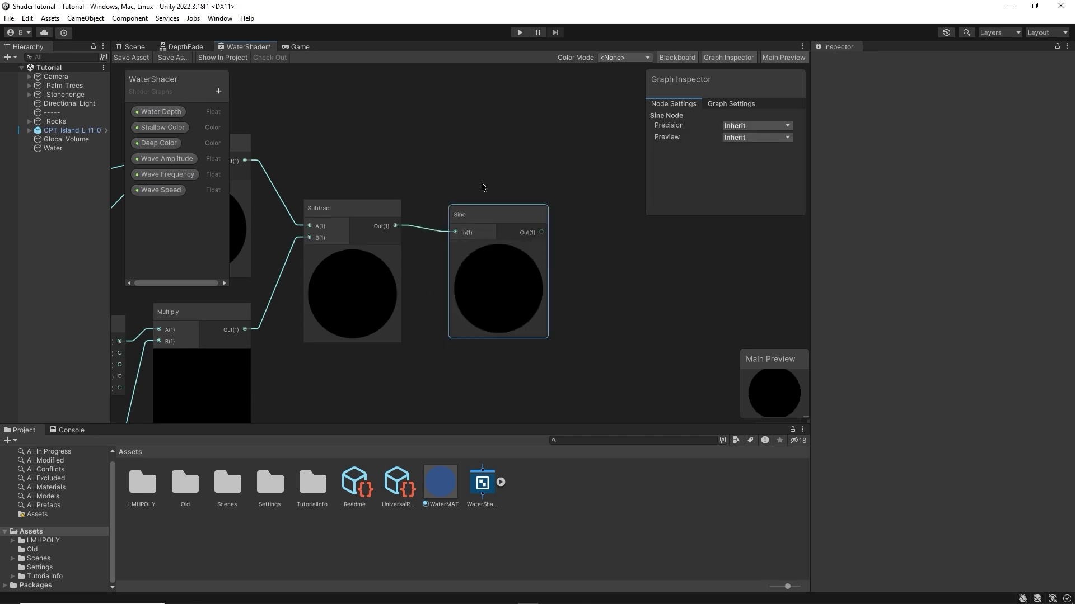
middle_click_drag(484, 187, 441, 193)
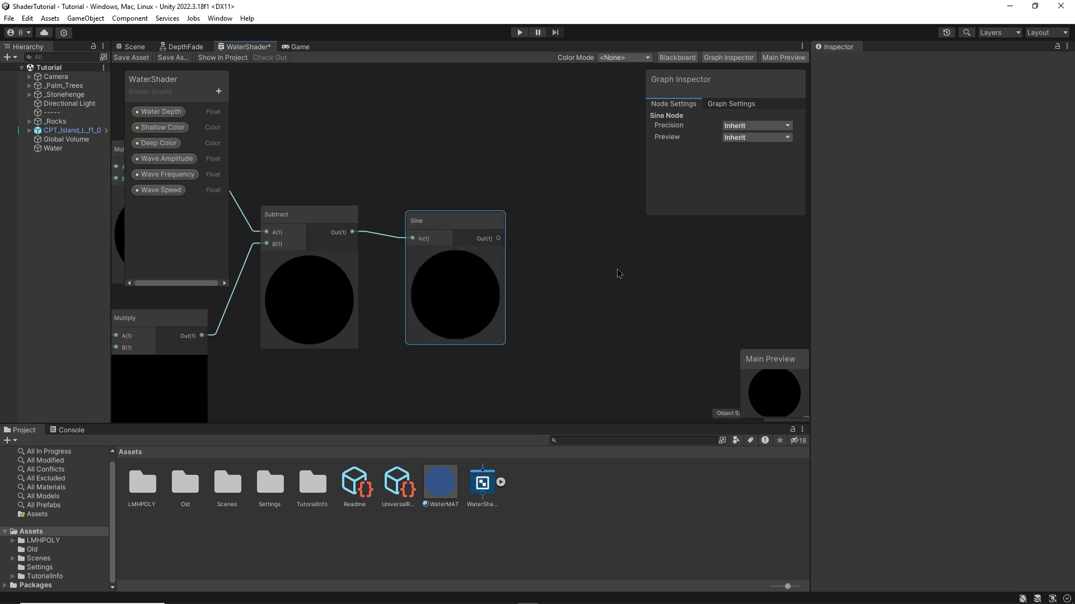
scroll(619, 274, "down", 1)
- Multiply the Sine output by a Wave Amplitude node
middle_click_drag(431, 199, 396, 204)
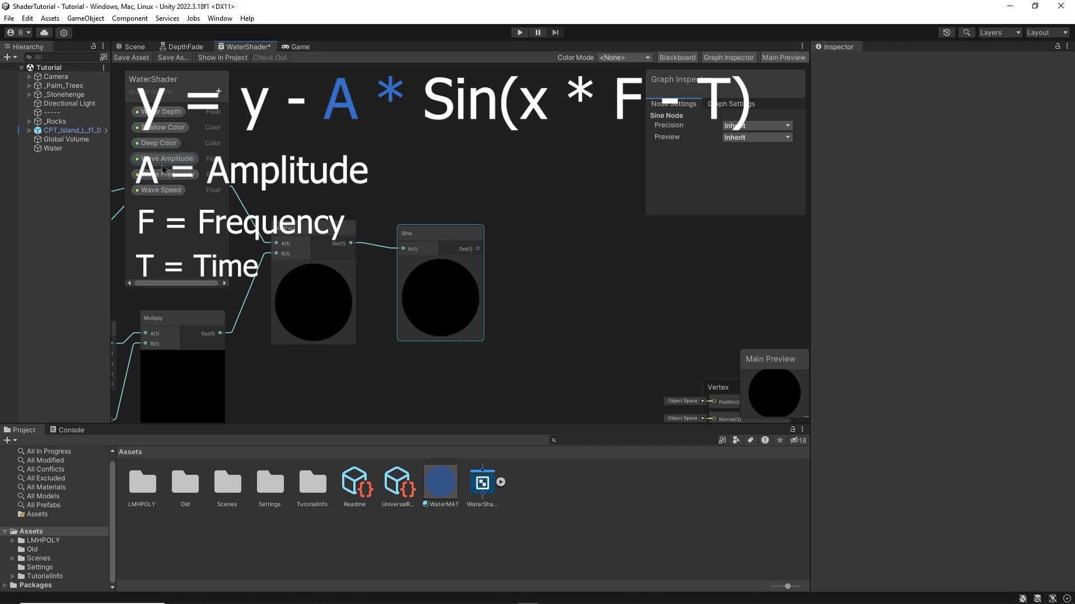
left_click_drag(163, 169, 445, 365)
left_click_drag(436, 272, 434, 256)
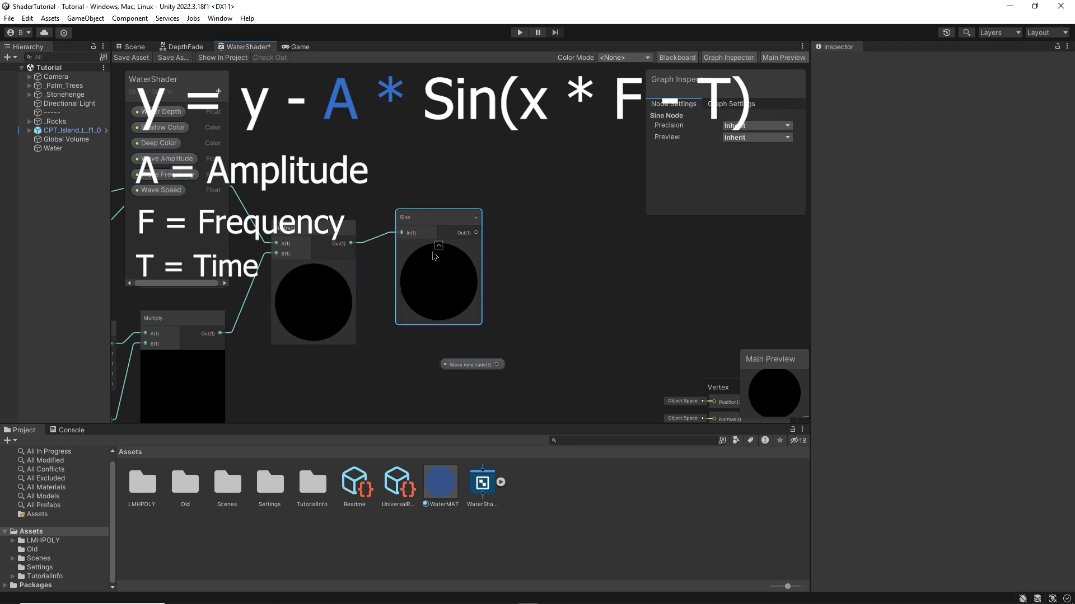
left_click_drag(467, 365, 437, 350)
scroll(494, 326, "up", 1)
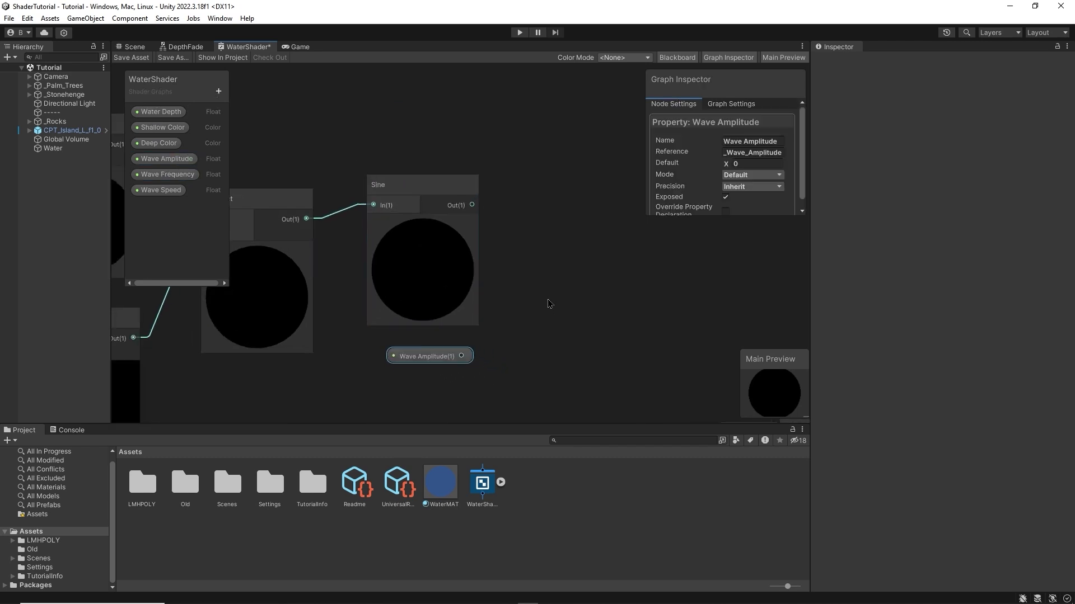
middle_click_drag(549, 303, 468, 301)
right_click(463, 240)
left_click(481, 246)
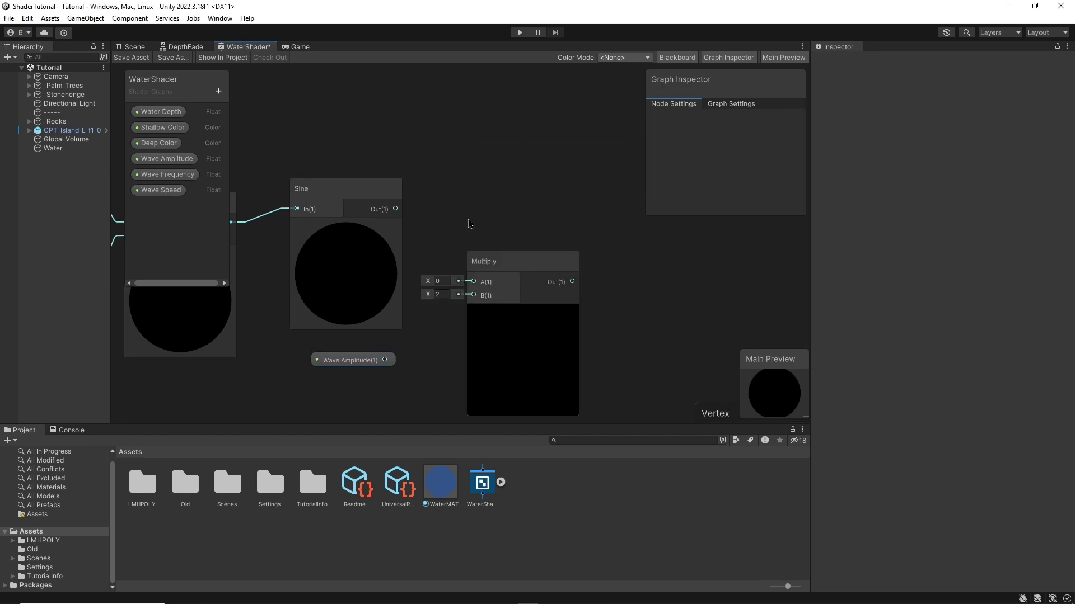
left_click_drag(518, 310, 511, 240)
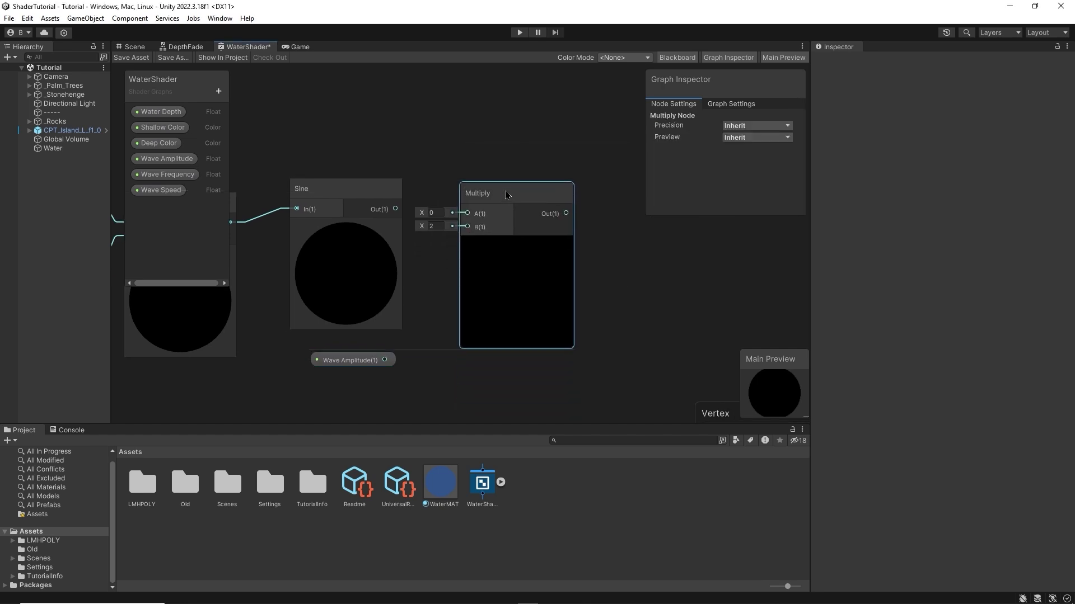
left_click_drag(395, 209, 467, 213)
left_click_drag(385, 360, 468, 227)
- Add a Subtract node taking the scaled sine as A, and route Split's G channel
key("space")
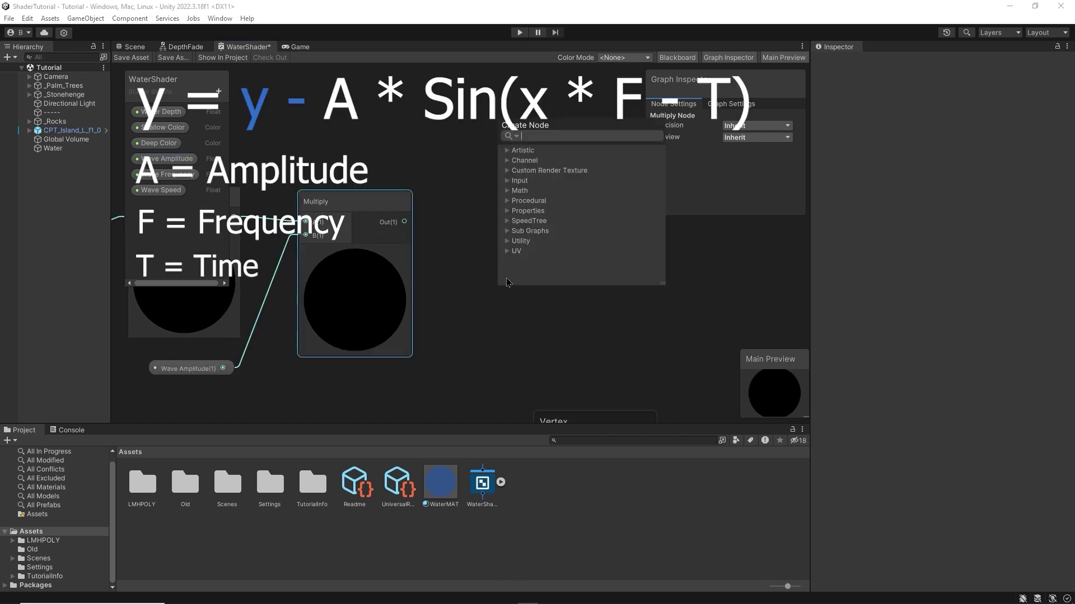
type("sub")
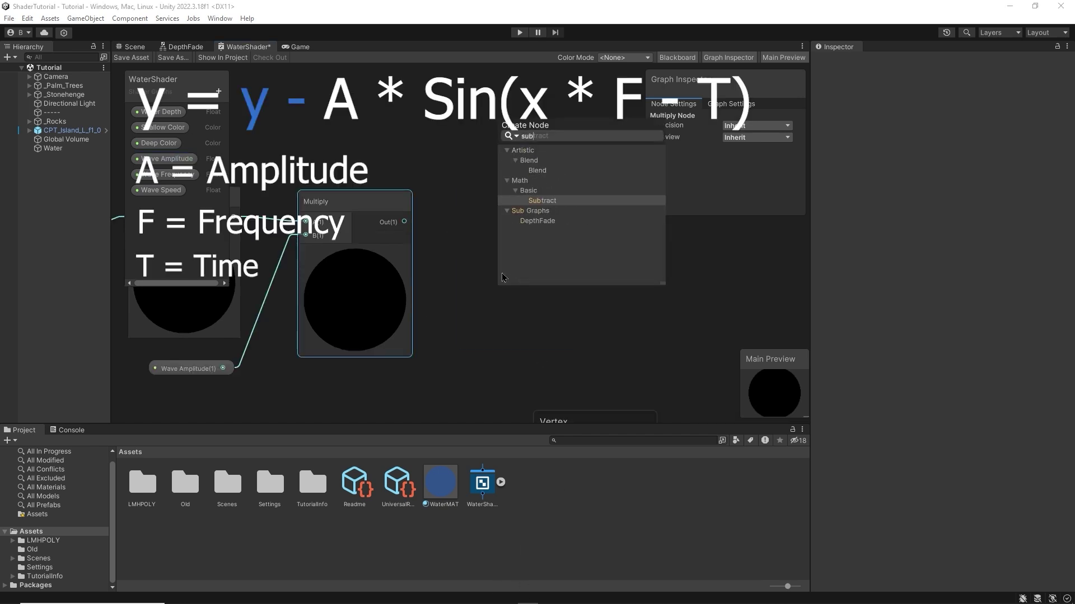
key("Return")
left_click_drag(404, 222, 476, 225)
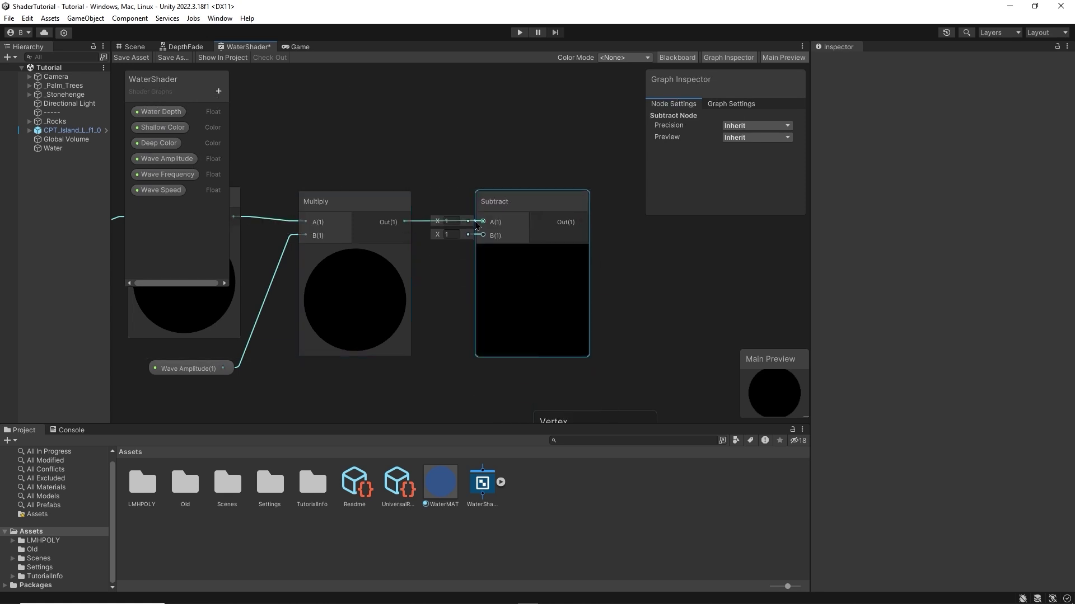
left_click_drag(329, 220, 349, 226)
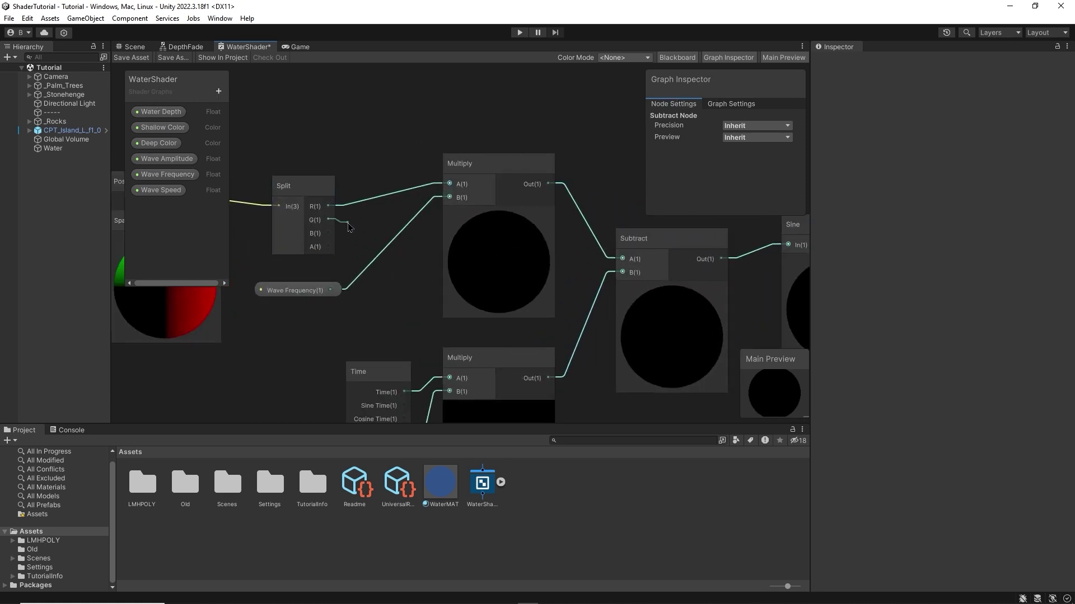
- Add a Combine node with the wave Subtract result in its G input
middle_click_drag(603, 194, 486, 189)
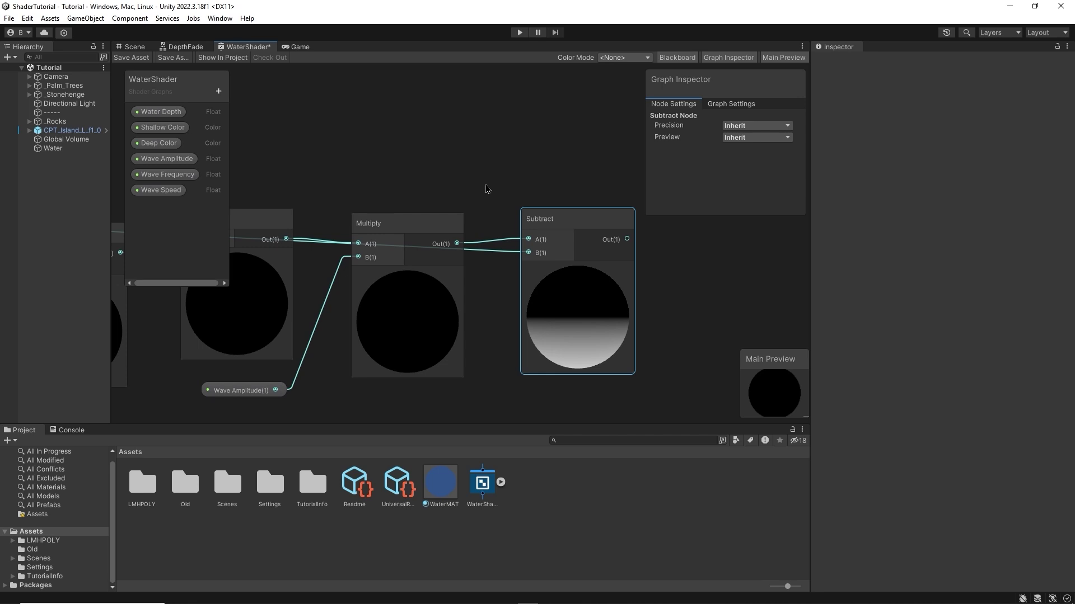
key("a")
key("space")
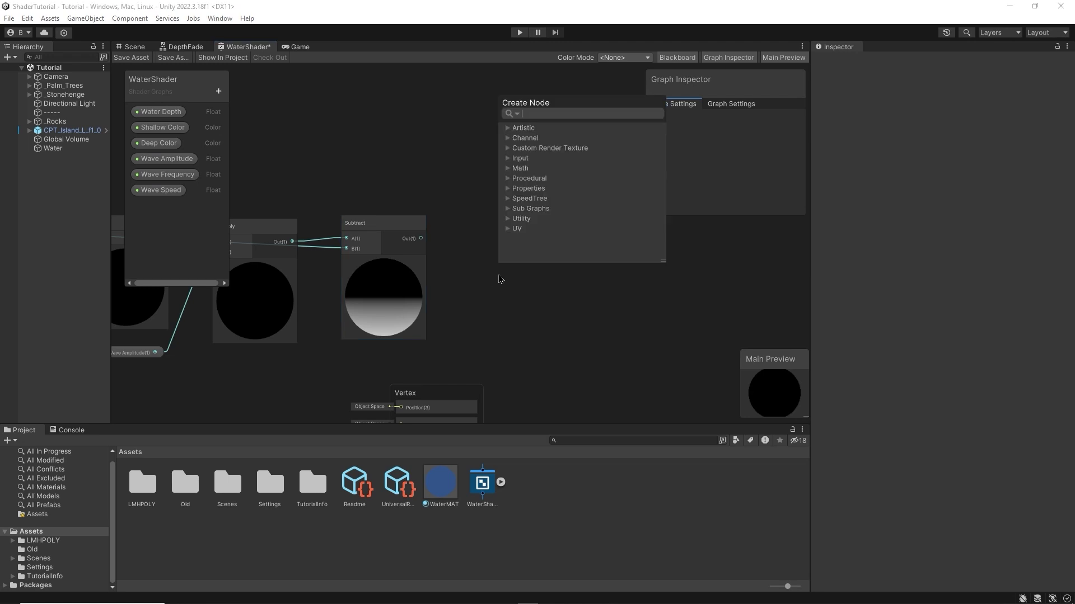
type("combi")
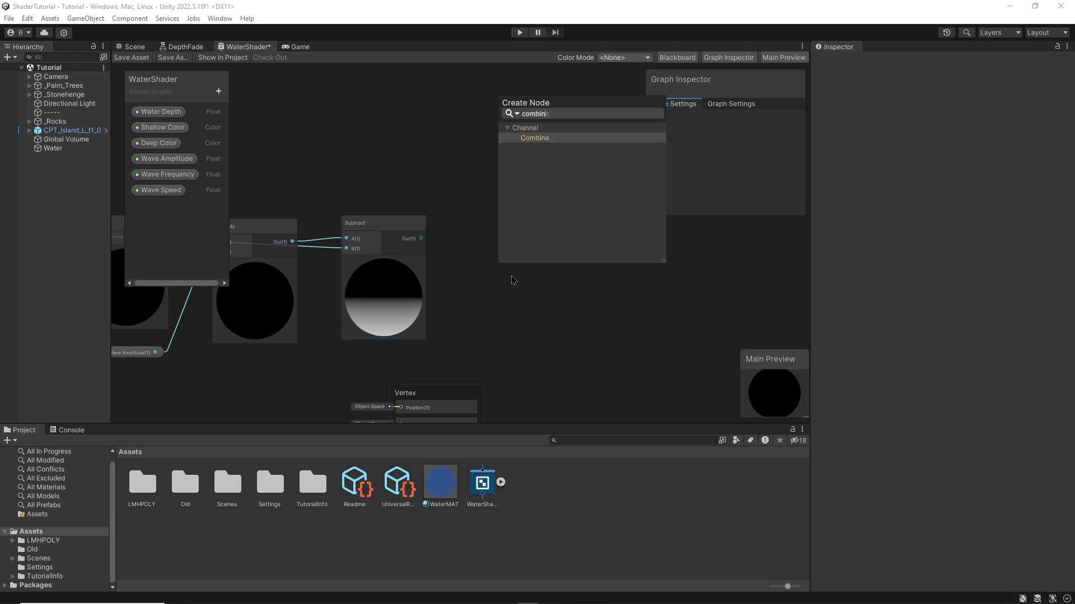
type("n")
key("Return")
scroll(513, 280, "up", 2)
left_click_drag(420, 239, 477, 245)
- Connect Split's R and B channels to Combine's R and B inputs
scroll(393, 281, "down", 2)
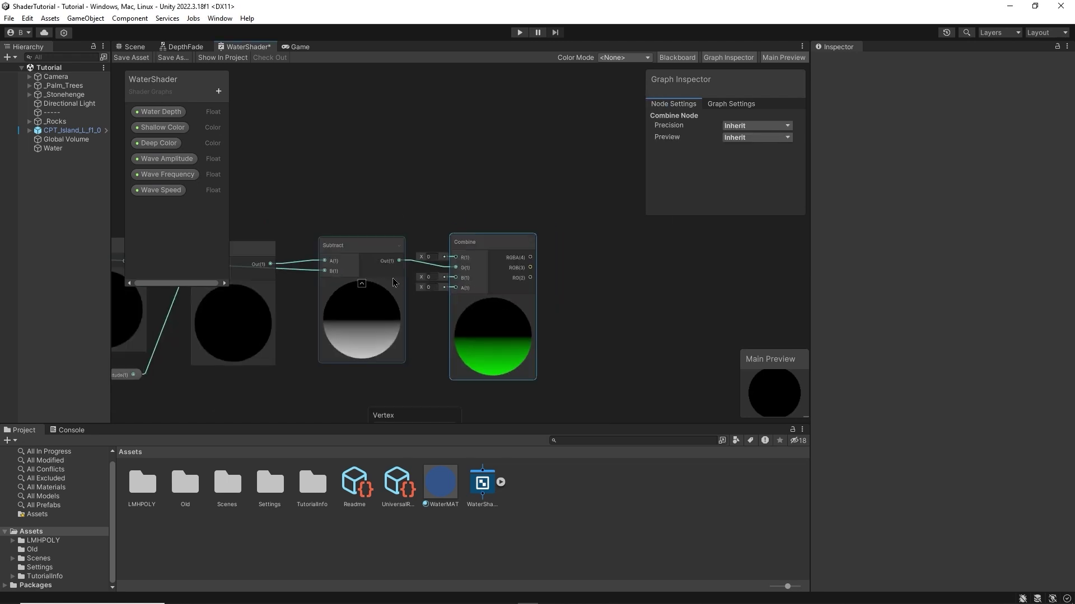
middle_click_drag(393, 281, 728, 283)
middle_click_drag(224, 269, 364, 269)
scroll(314, 263, "up", 2)
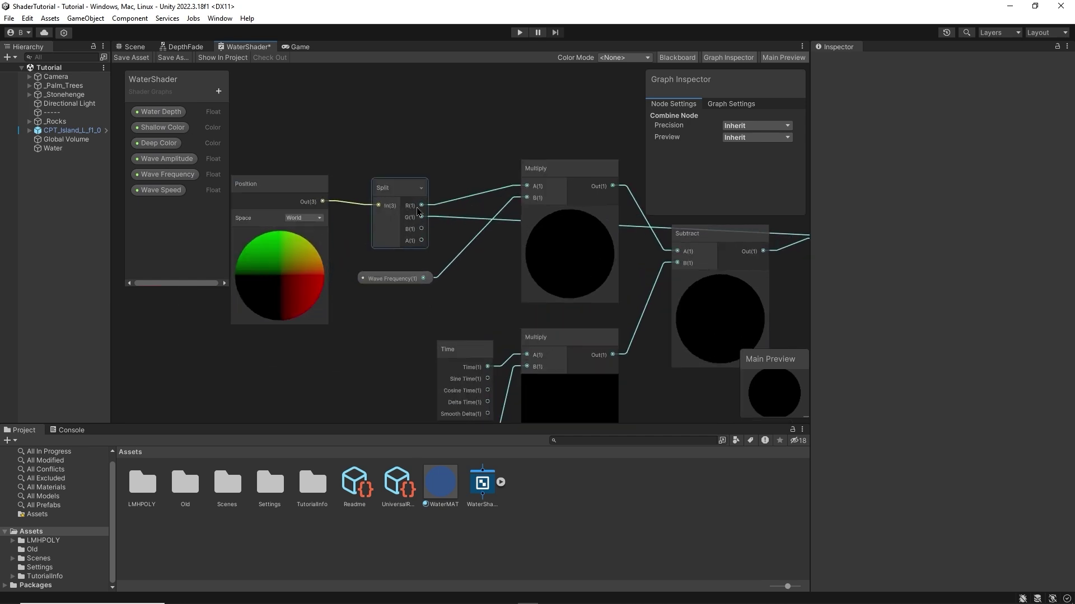
left_click_drag(422, 208, 626, 235)
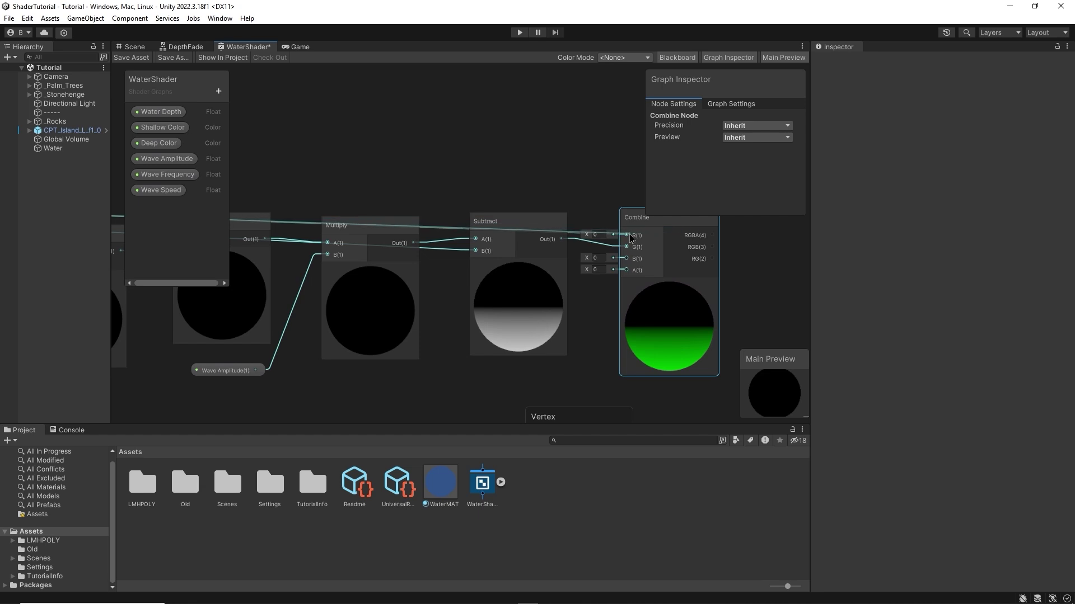
middle_click_drag(350, 281, 470, 318)
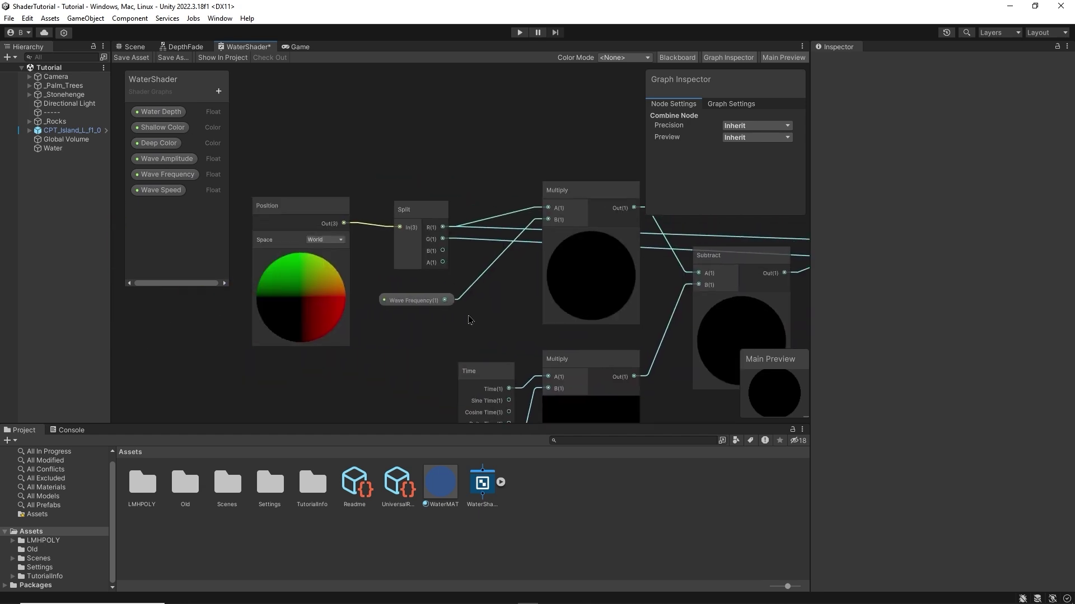
left_click_drag(443, 253, 656, 283)
scroll(615, 308, "down", 3)
middle_click_drag(643, 400, 491, 299)
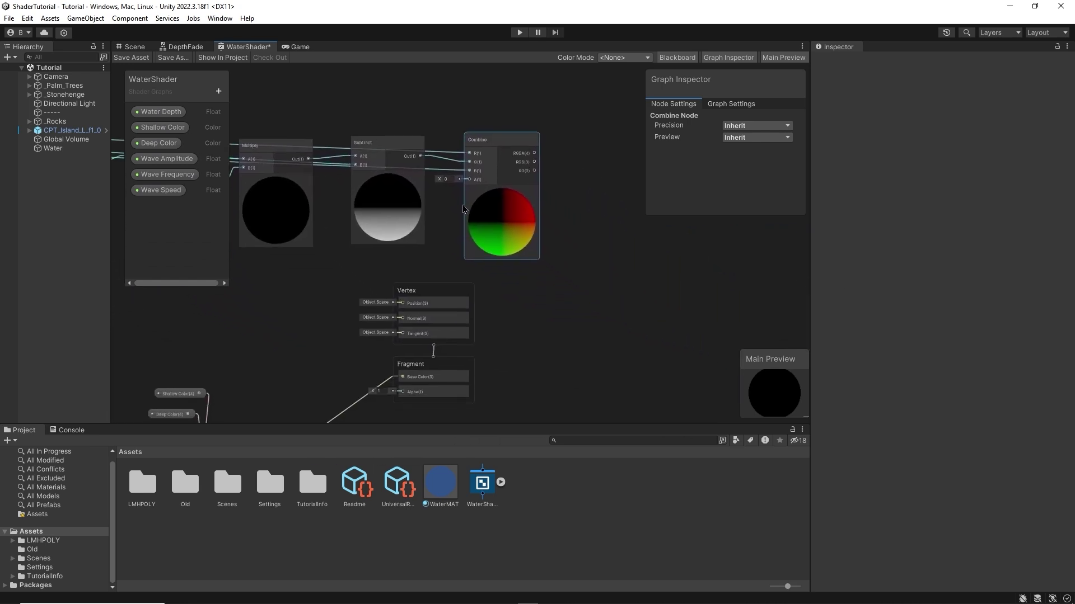
- Move the master stack below Combine and wire Combine RGBA(4) into the Vertex Position port
left_click(415, 290)
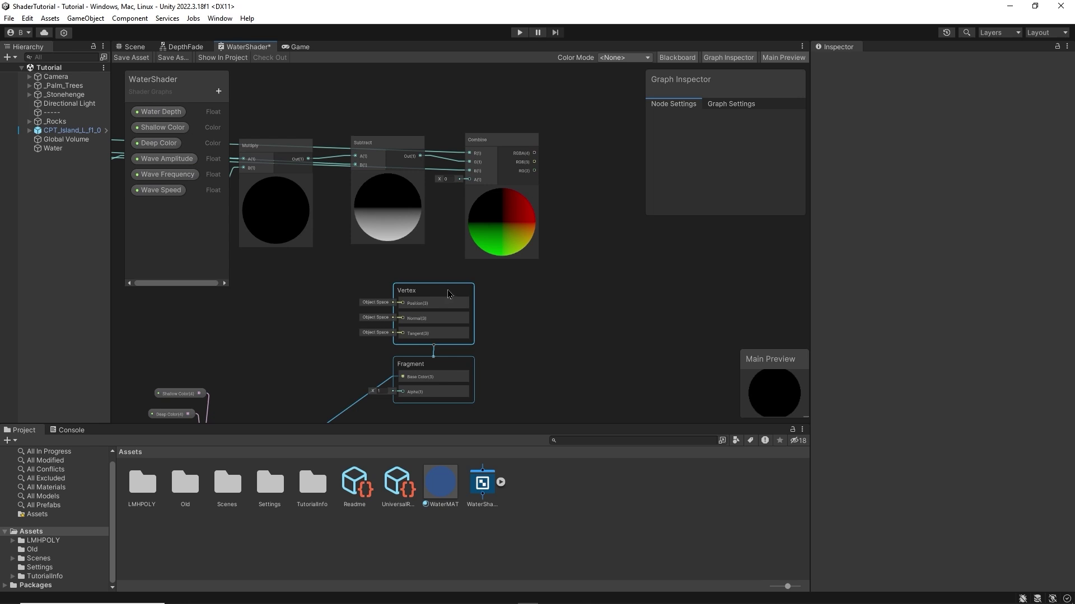
left_click_drag(414, 291, 576, 344)
middle_click_drag(551, 309, 430, 264)
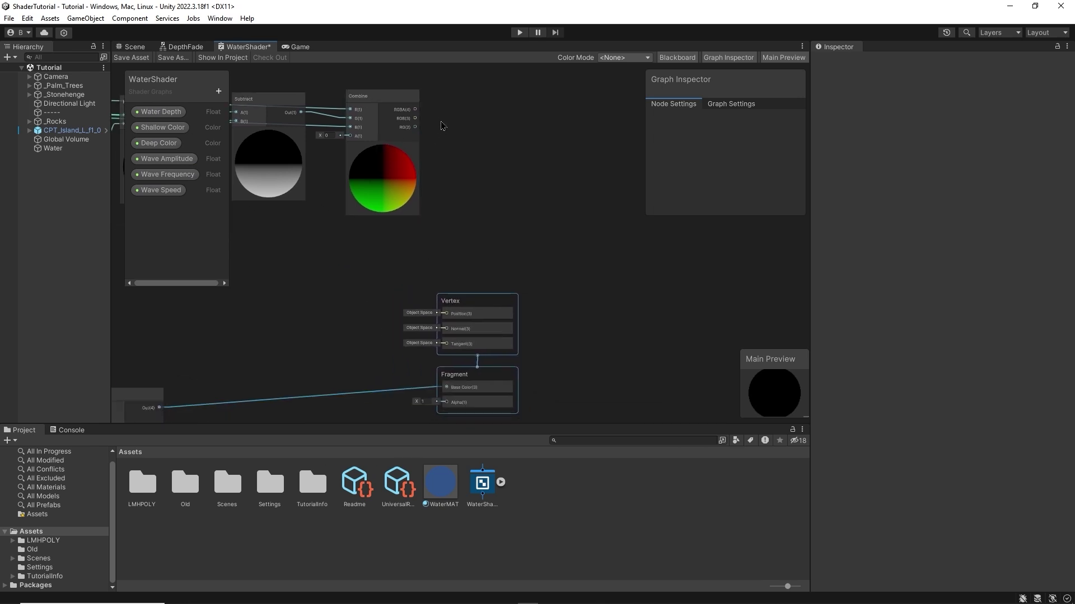
scroll(417, 148, "up", 2)
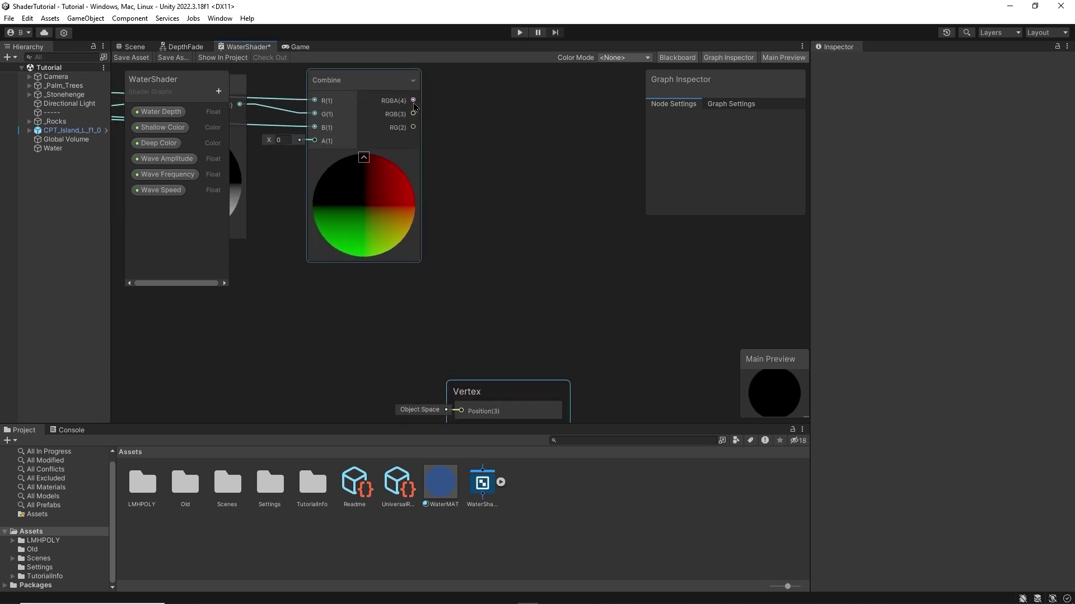
left_click_drag(413, 101, 453, 296)
- In play mode, tune WaterMAT to Wave Amplitude 0.04, Wave Frequency 3.53 and Wave Speed 0.8
scroll(356, 291, "down", 4)
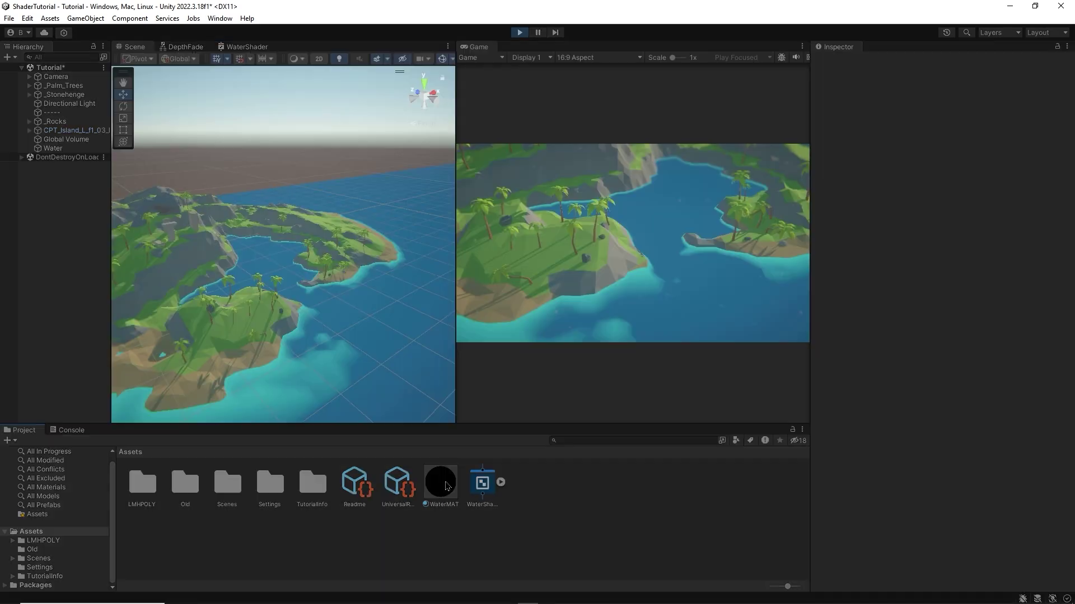
left_click(442, 485)
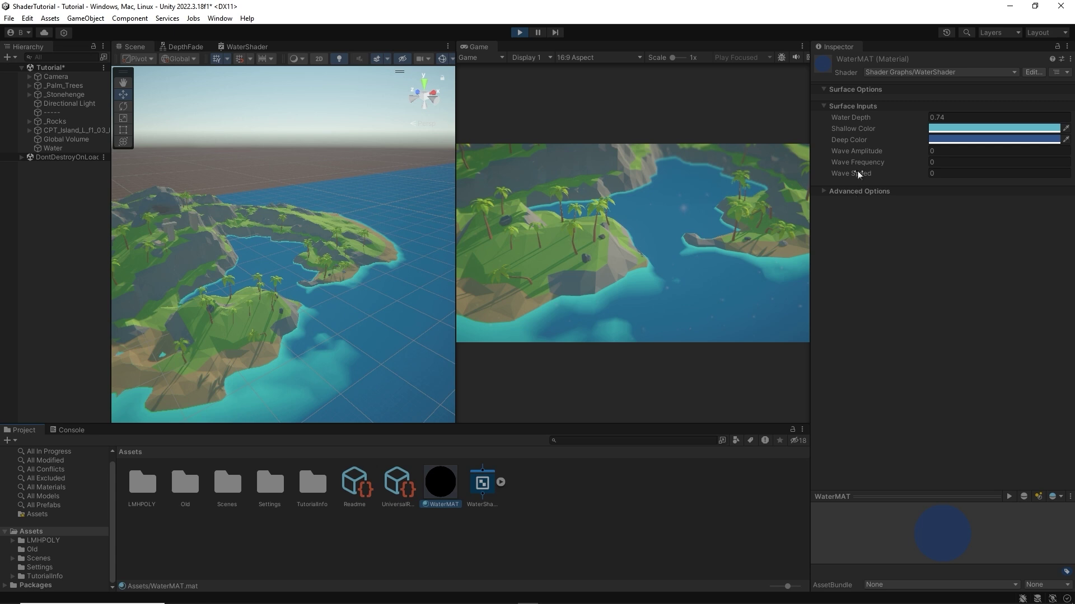
left_click_drag(854, 157, 858, 175)
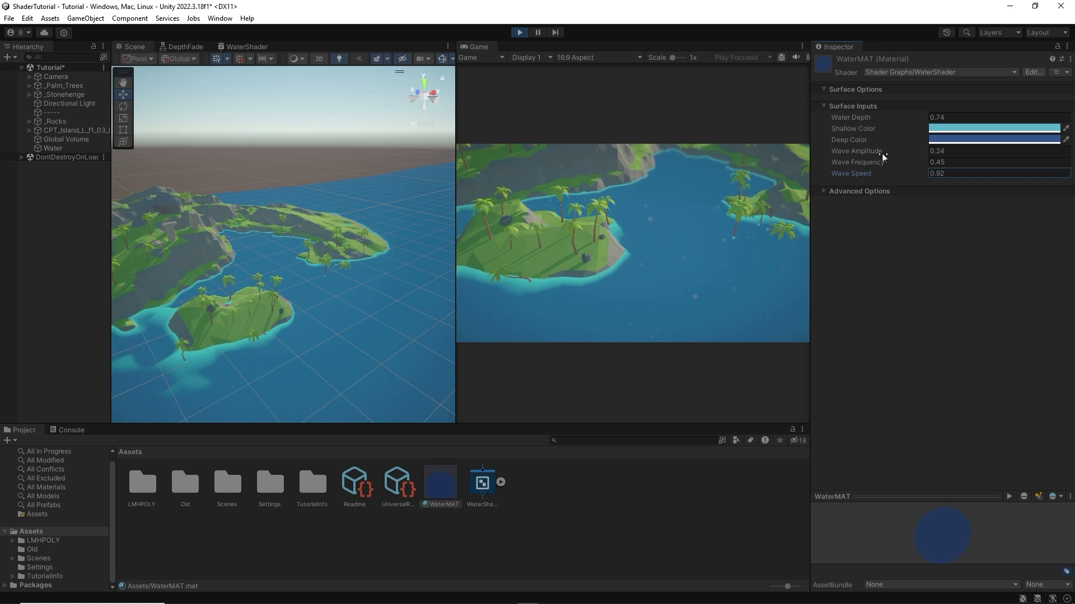
left_click_drag(883, 156, 877, 156)
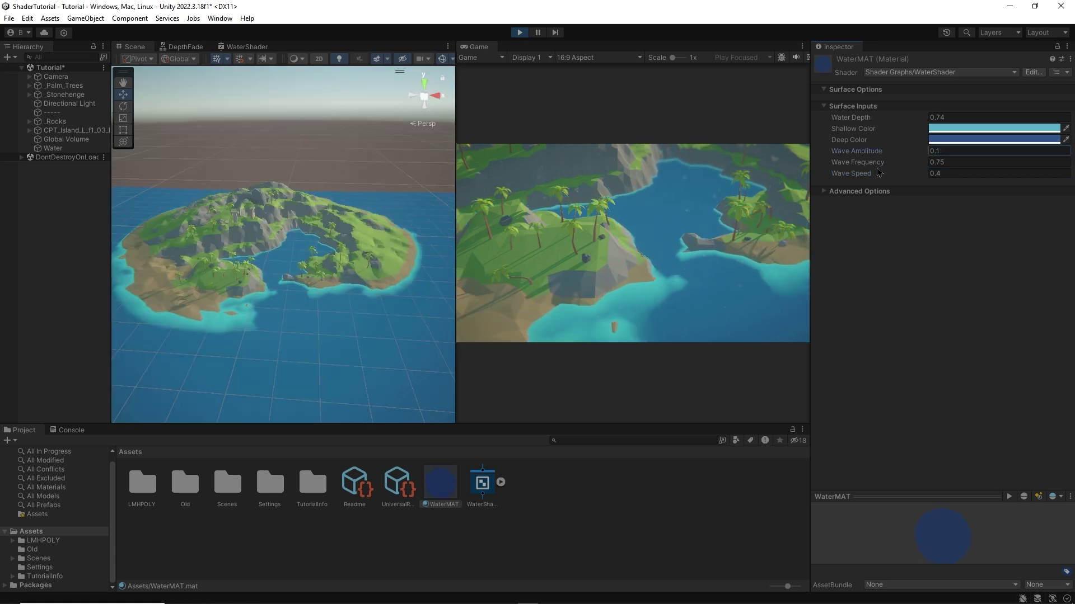
left_click_drag(881, 162, 913, 162)
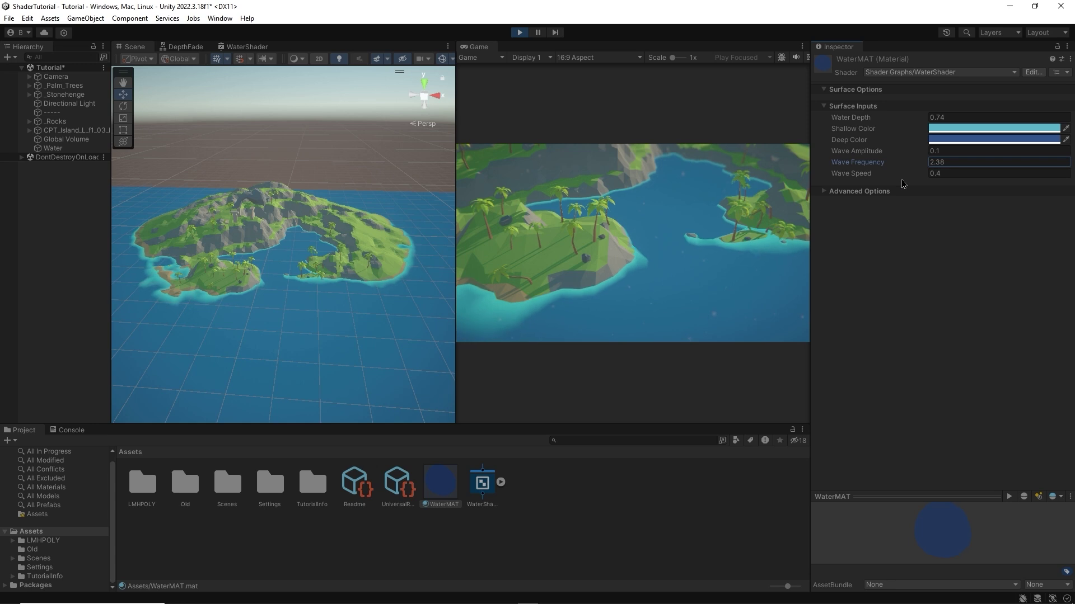
left_click(907, 175)
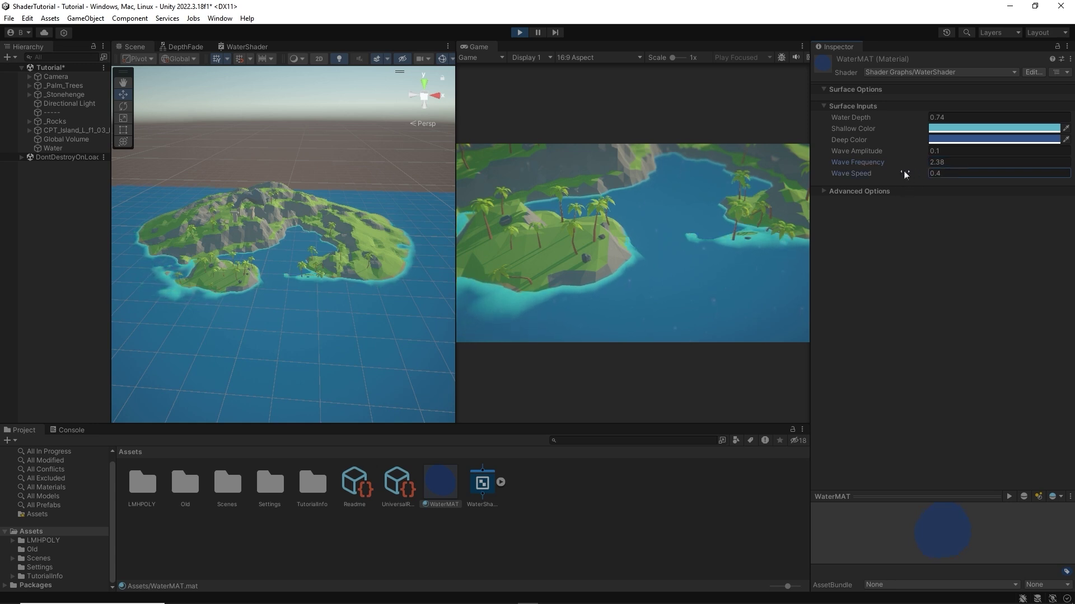
left_click_drag(905, 153, 904, 156)
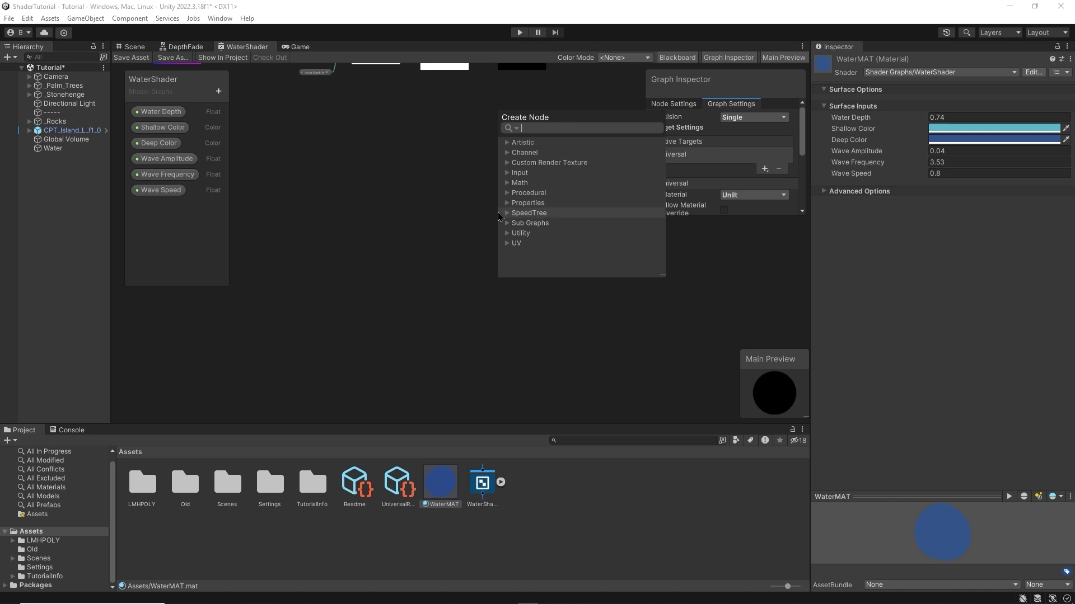
- Add a Voronoi noise node through the 'vo' search and frame it in view
type("voro")
key("Return")
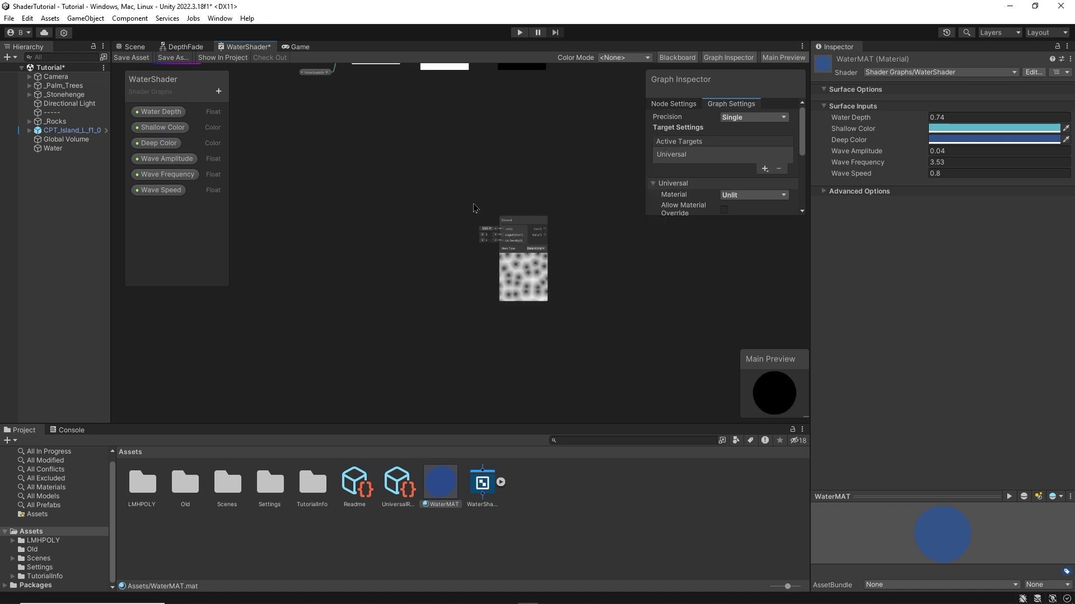
left_click(502, 218)
key("f")
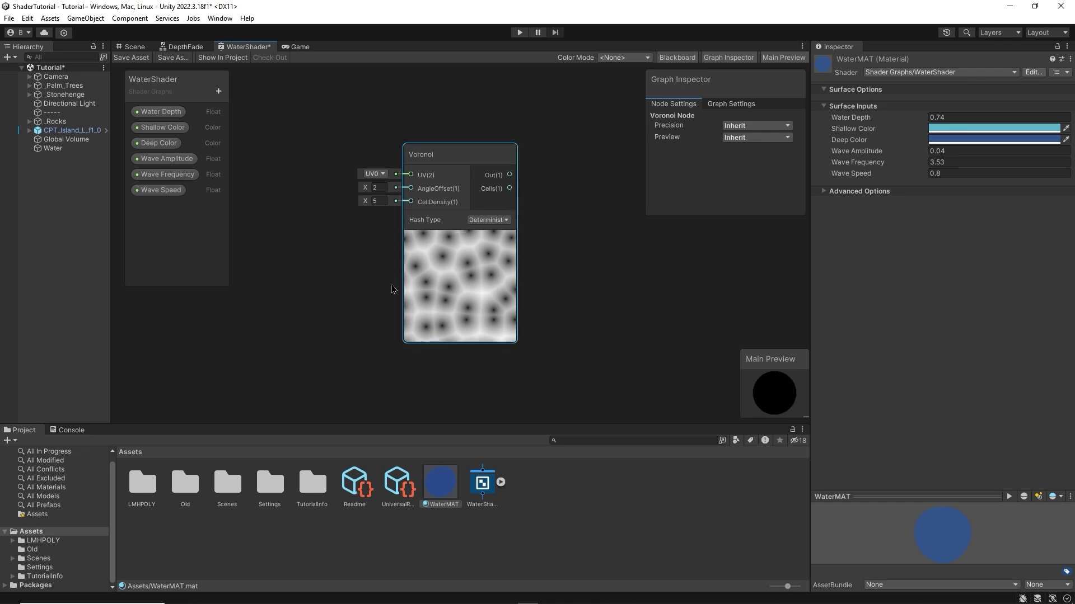
middle_click_drag(369, 317, 416, 310)
scroll(405, 310, "down", 1)
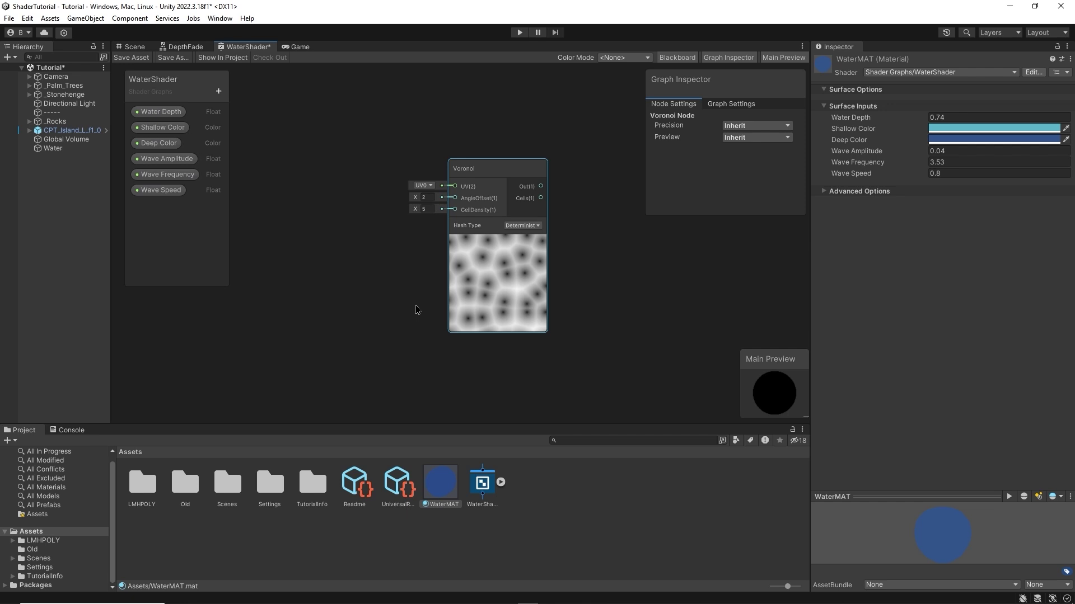
- Add a Float property named Specular Speed to the blackboard
left_click(218, 91)
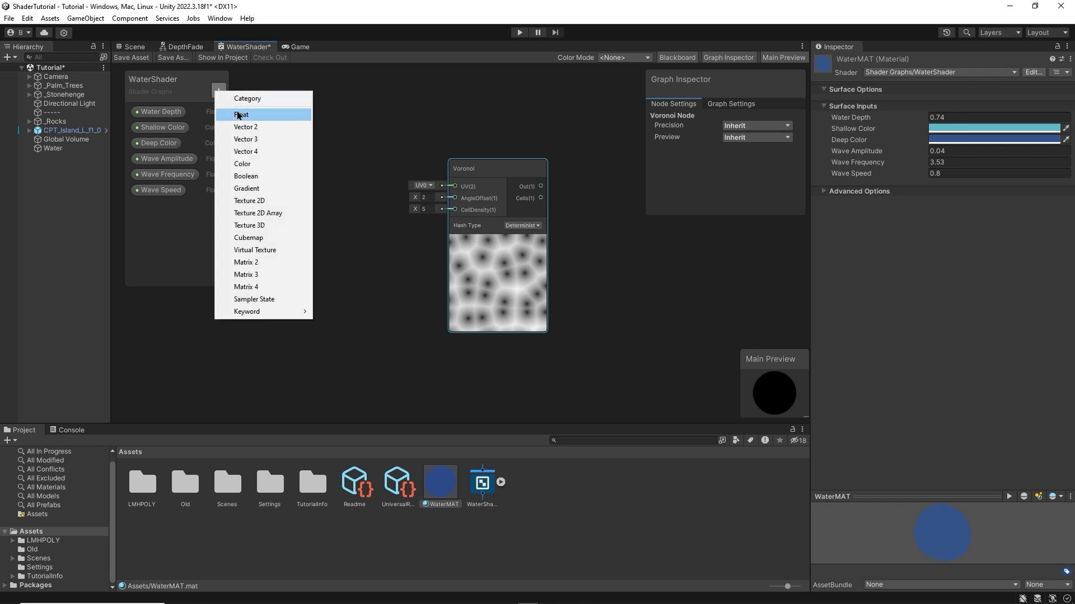
left_click(239, 114)
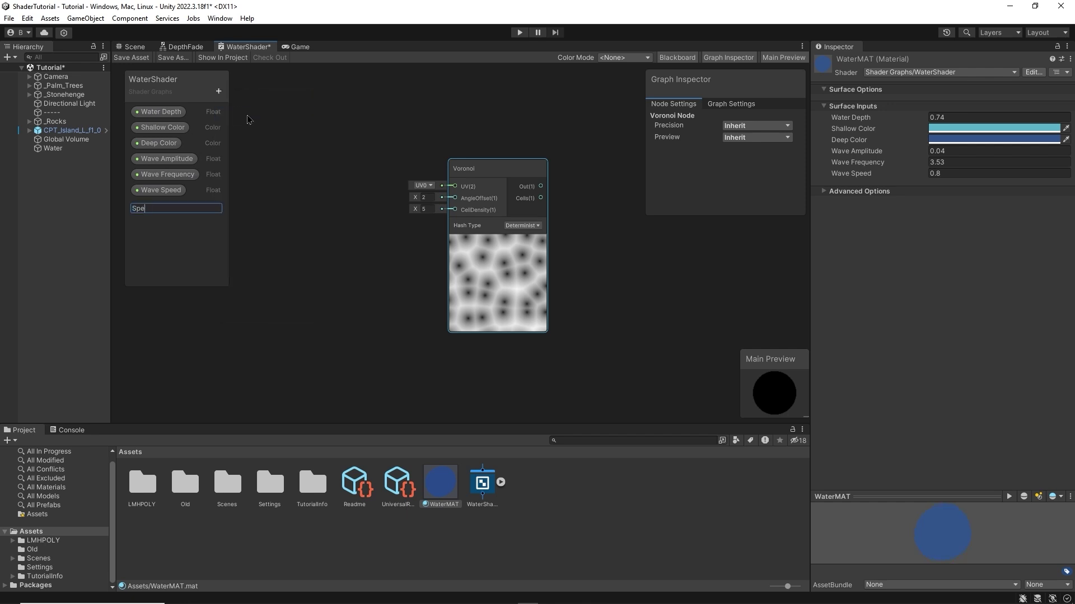
type("Specular Speed")
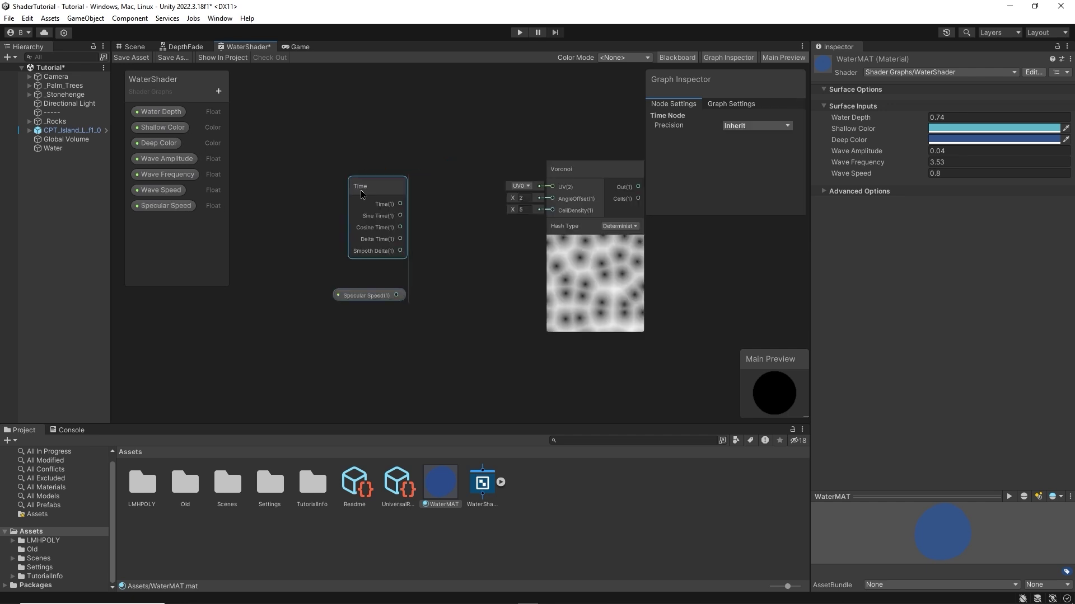
key("space")
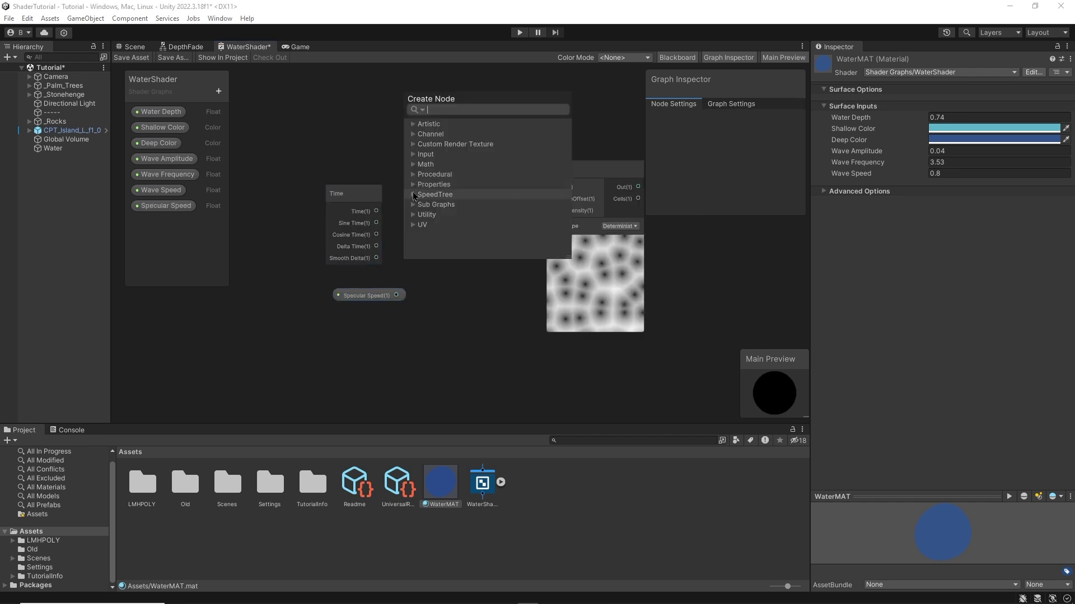
- Multiply Time by Specular Speed and feed the result into the Voronoi AngleOffset
type("multiply")
key("Return")
left_click_drag(338, 193, 291, 201)
left_click_drag(337, 298, 266, 304)
left_click(291, 201)
left_click_drag(316, 218, 413, 224)
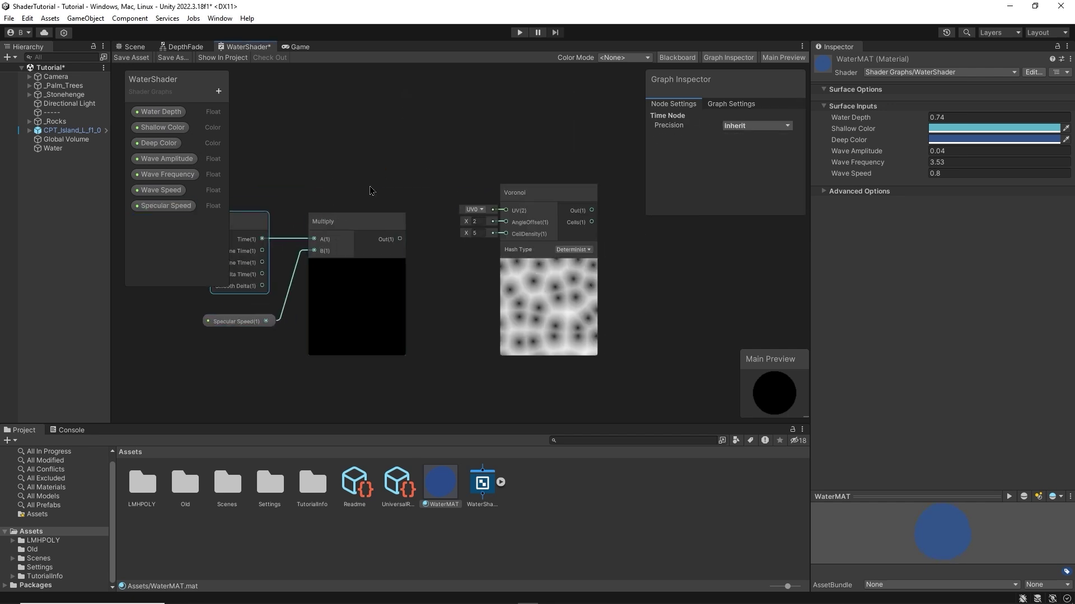
left_click_drag(401, 239, 506, 222)
middle_click_drag(506, 224, 535, 222)
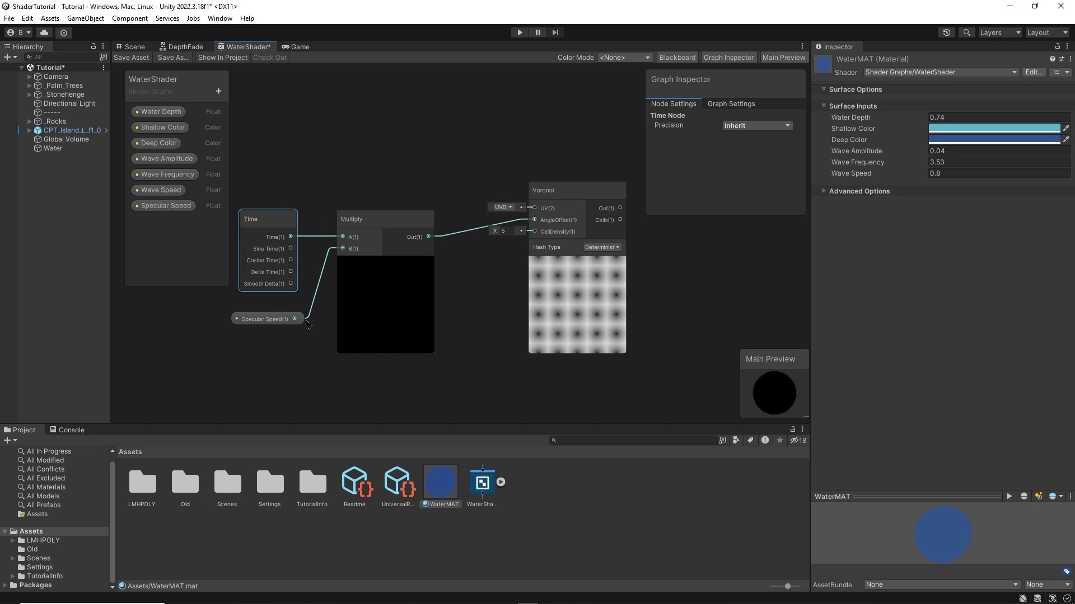
- Set the Specular Speed default value to 1.02
left_click(263, 319)
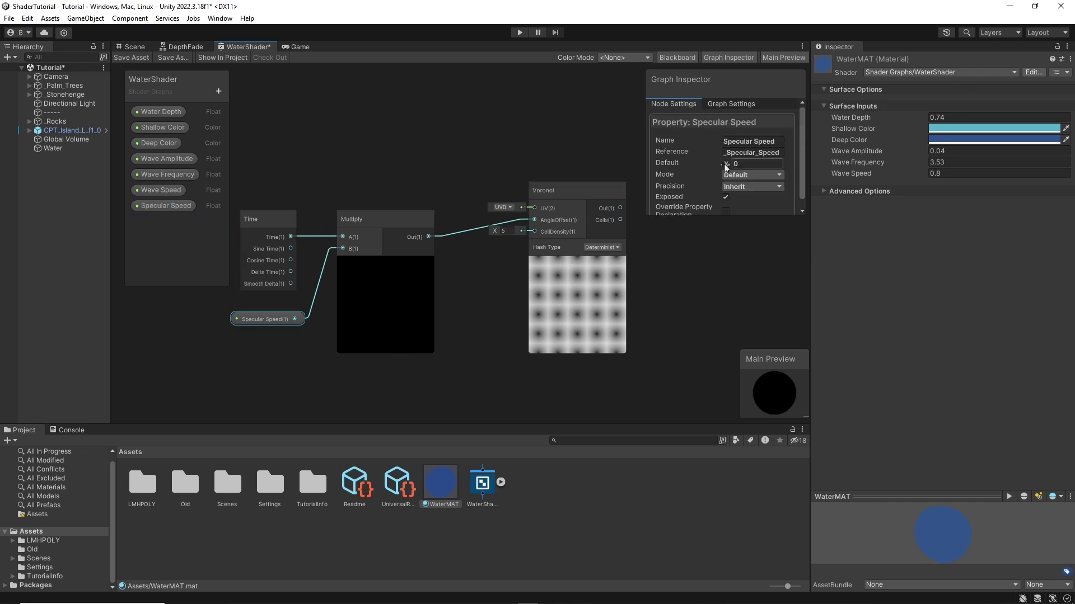
left_click_drag(726, 168, 737, 173)
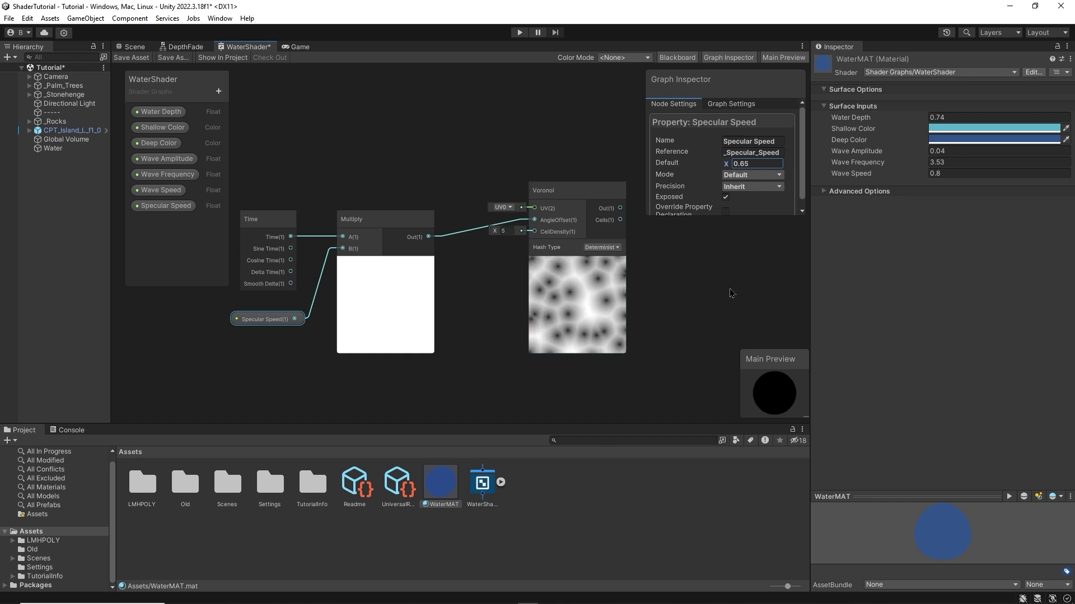
left_click_drag(726, 165, 731, 166)
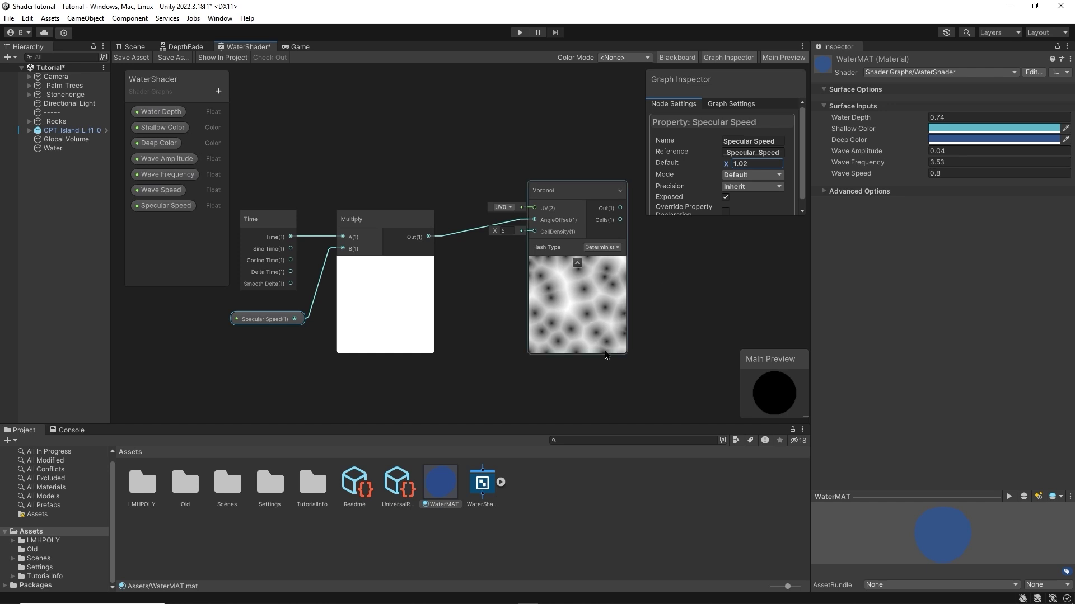
left_click(676, 254)
middle_click_drag(484, 240, 350, 192)
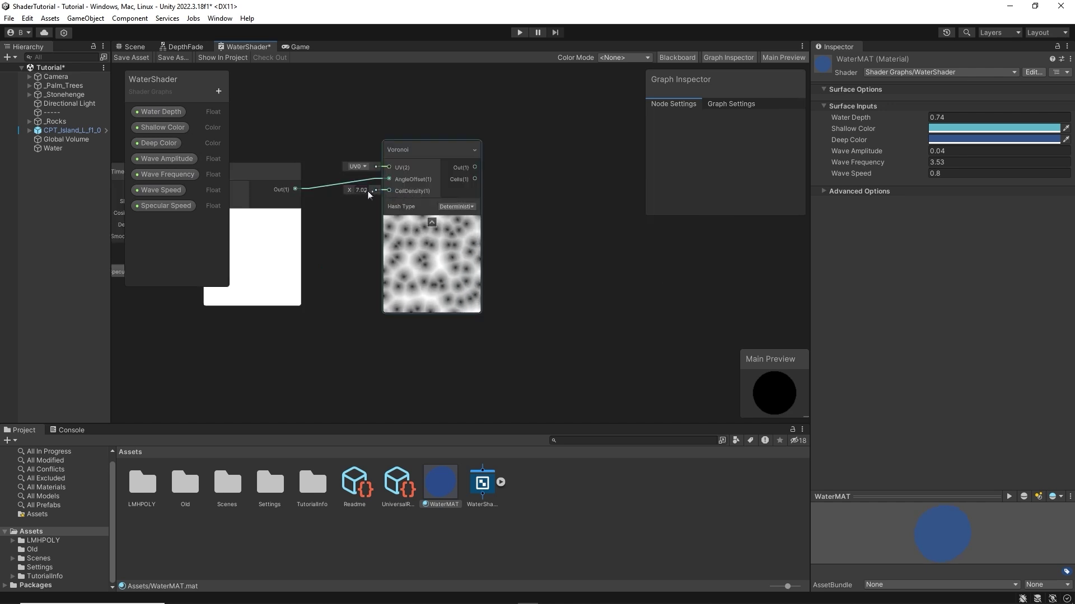
- Add a Specular Density Float property to the graph for the Voronoi cell density
left_click(218, 91)
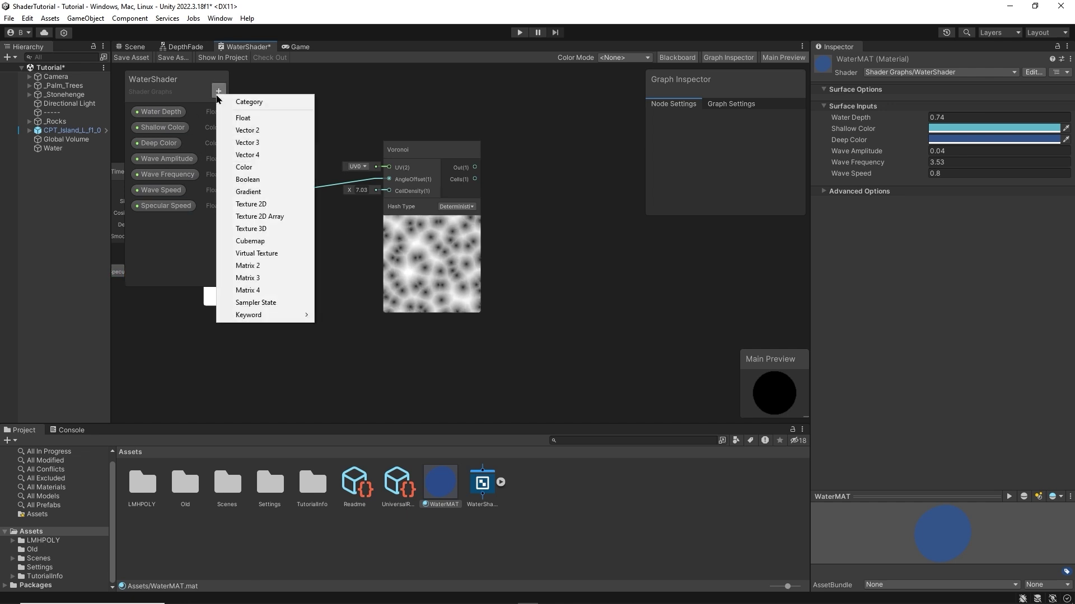
left_click(243, 118)
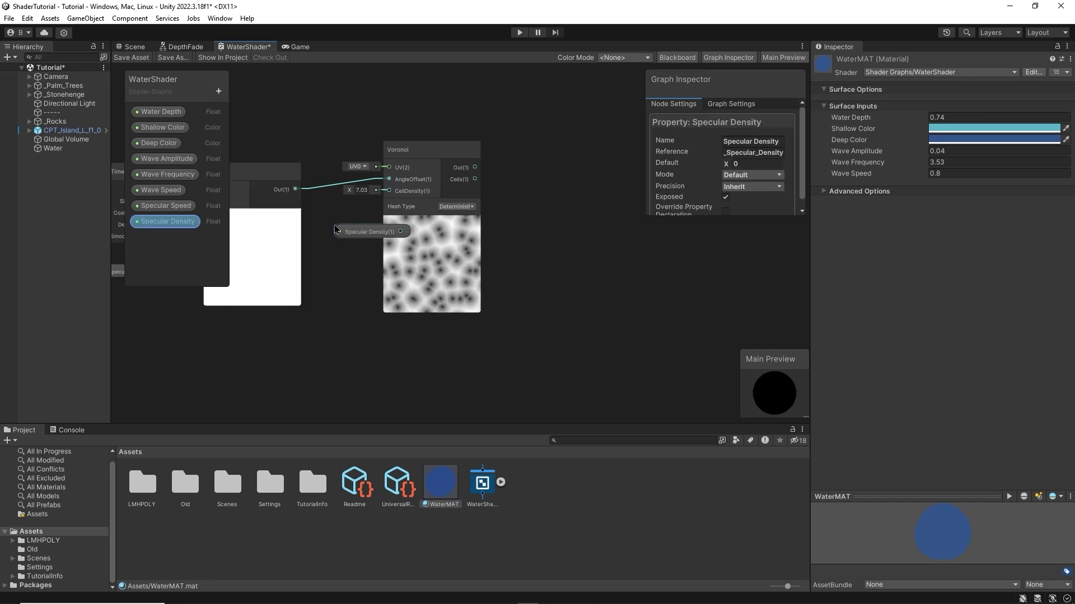
left_click_drag(166, 221, 339, 229)
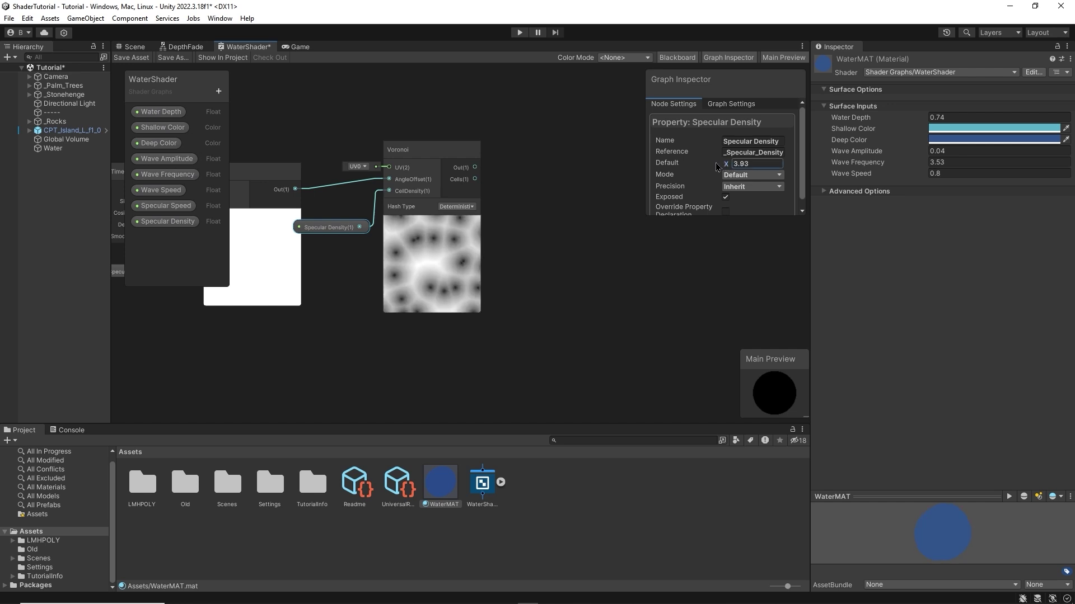
middle_click_drag(555, 217, 455, 257)
- Add a Power node beside the Voronoi and feed Voronoi Out into its A input
key("space")
type("pow")
key("Return")
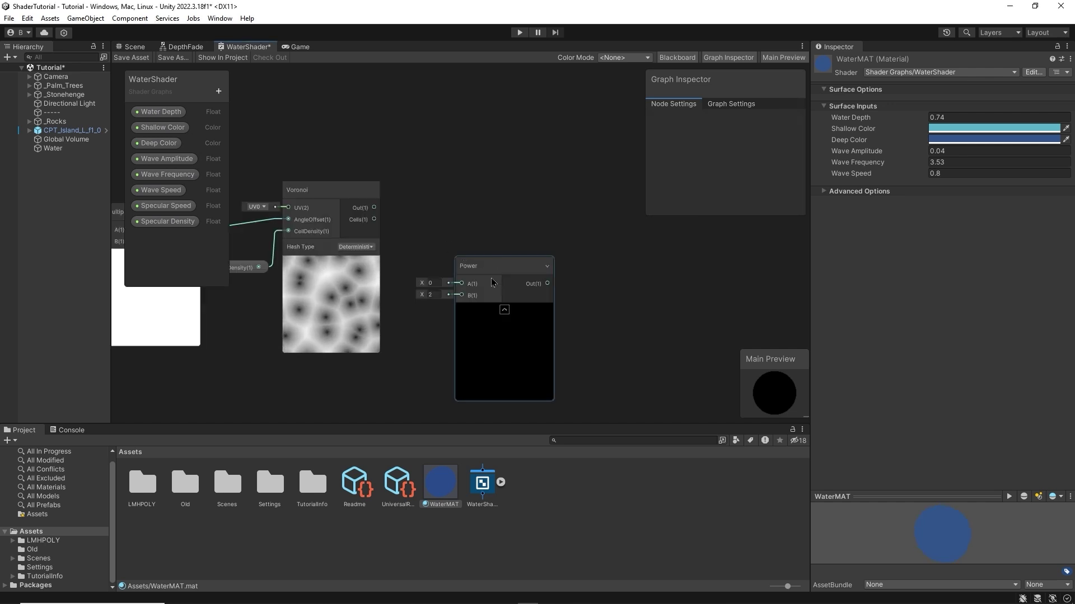
left_click_drag(497, 263, 467, 193)
left_click_drag(375, 211, 431, 213)
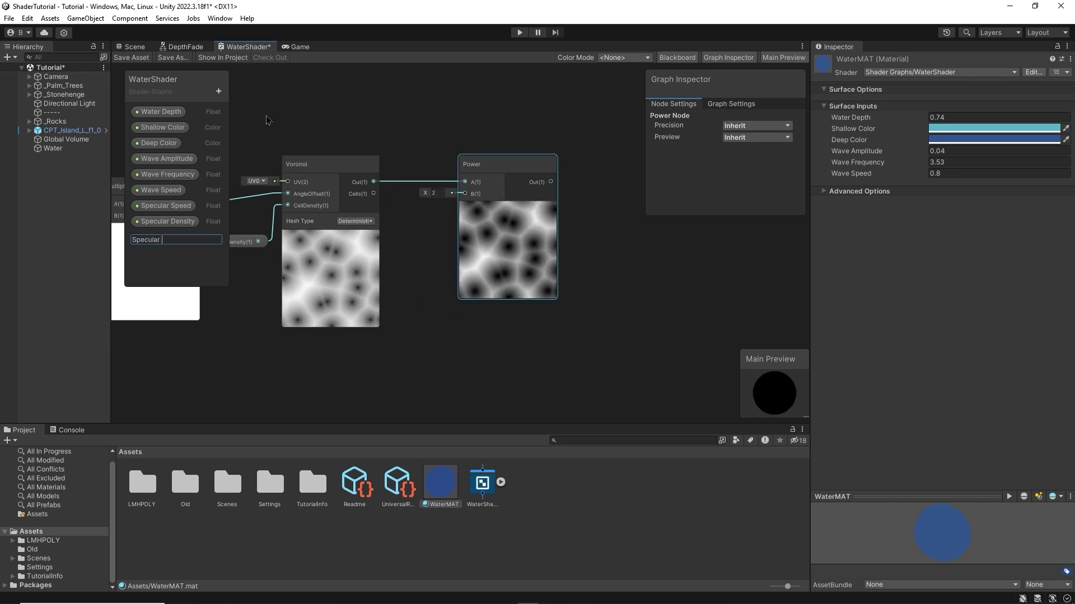
- Create a Specular Thickness Float property feeding Power input B, with default 2.64
type("Thickness")
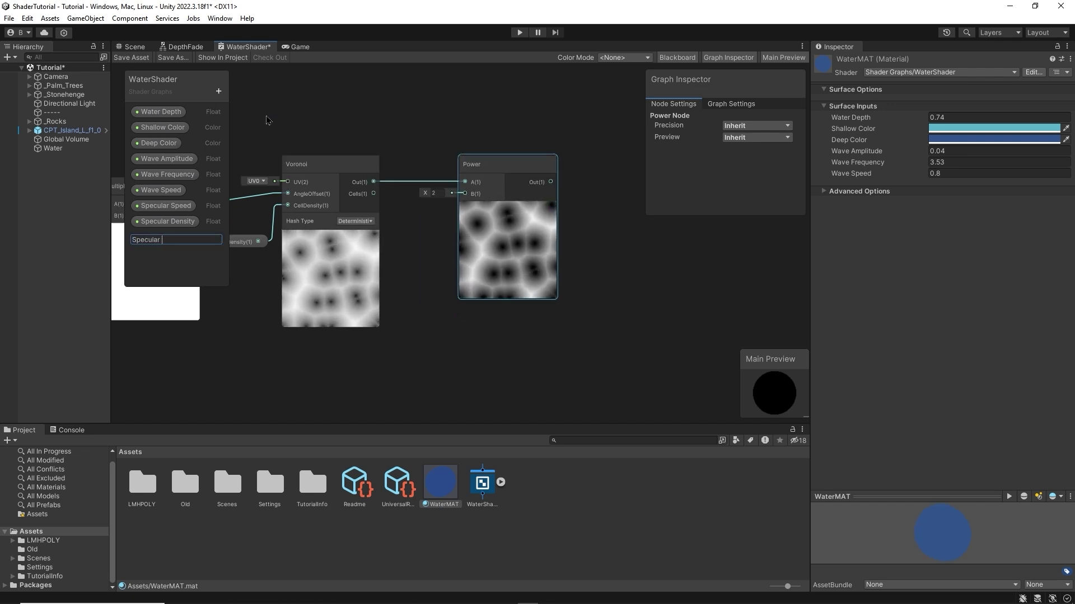
key("Return")
left_click_drag(171, 237, 464, 194)
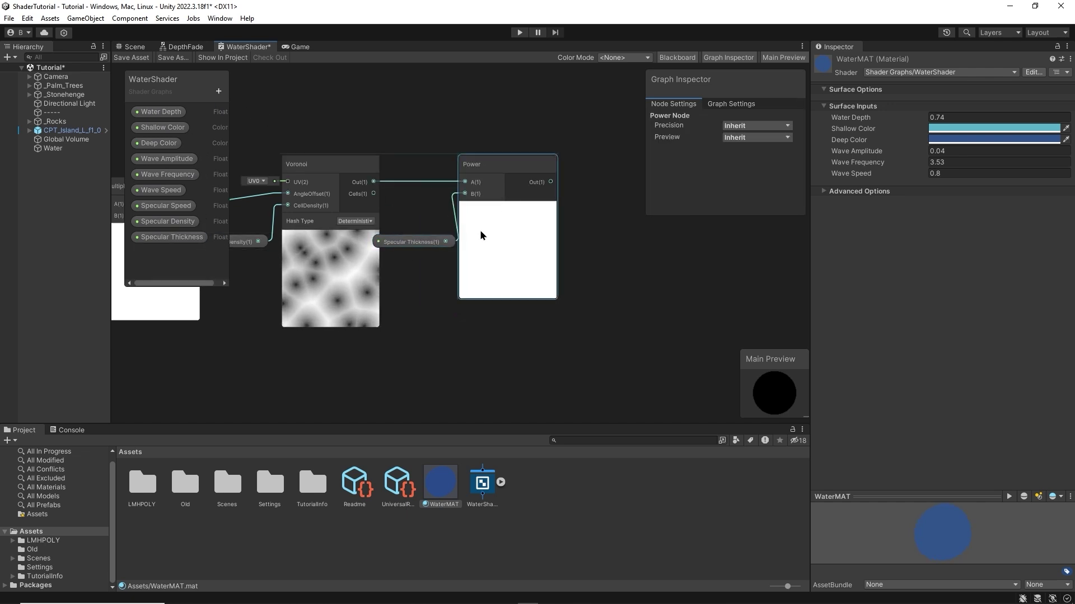
left_click(774, 164)
type("2.64")
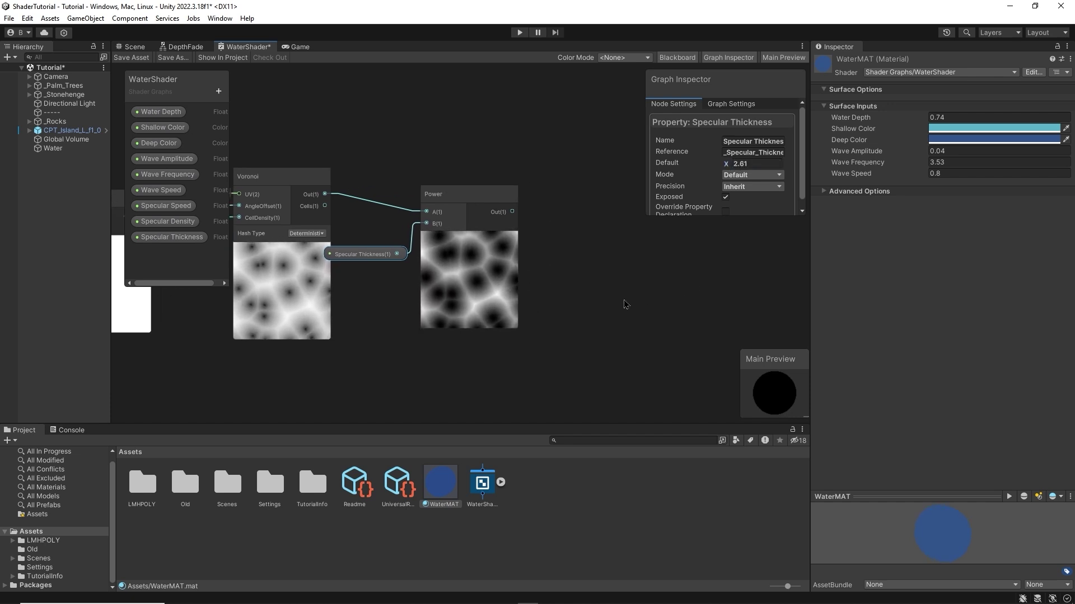
middle_click_drag(623, 305, 534, 248)
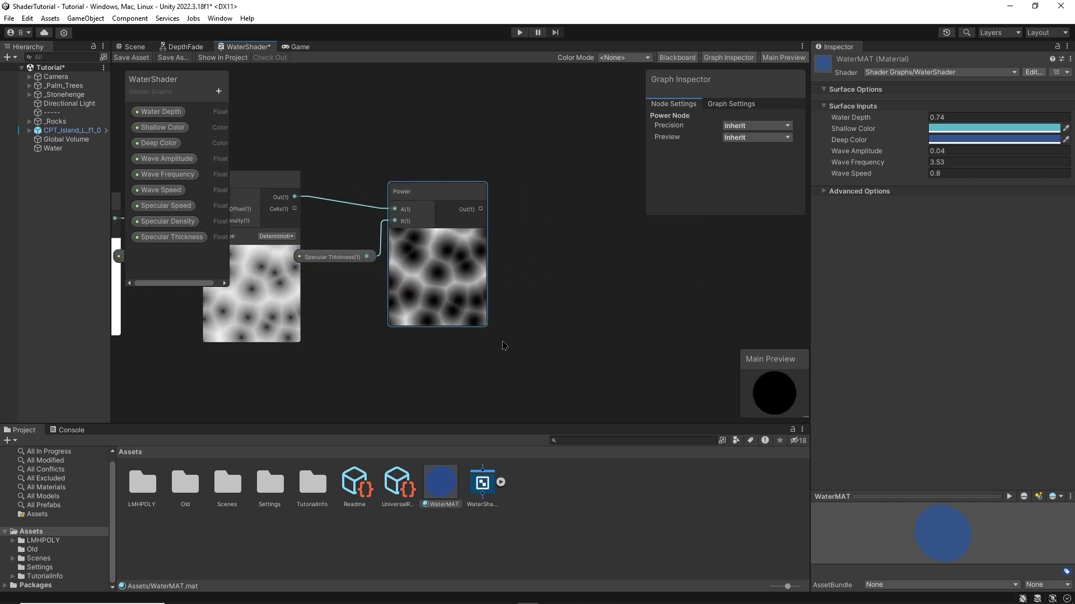
- Add a Color property named Specular Color and place it below the Power node
middle_click_drag(532, 312, 446, 250)
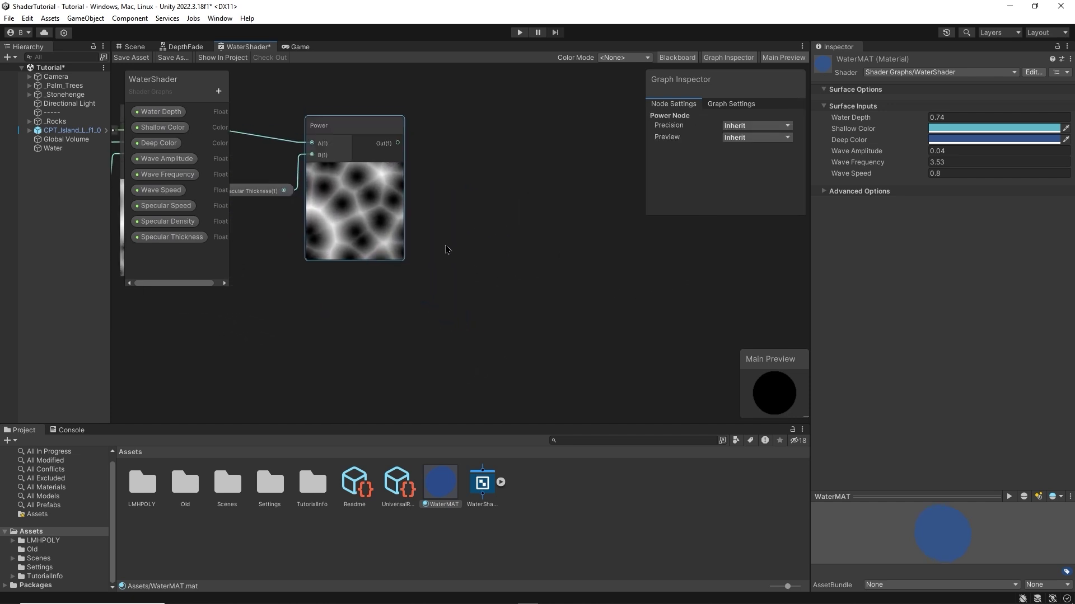
left_click(218, 91)
left_click(261, 179)
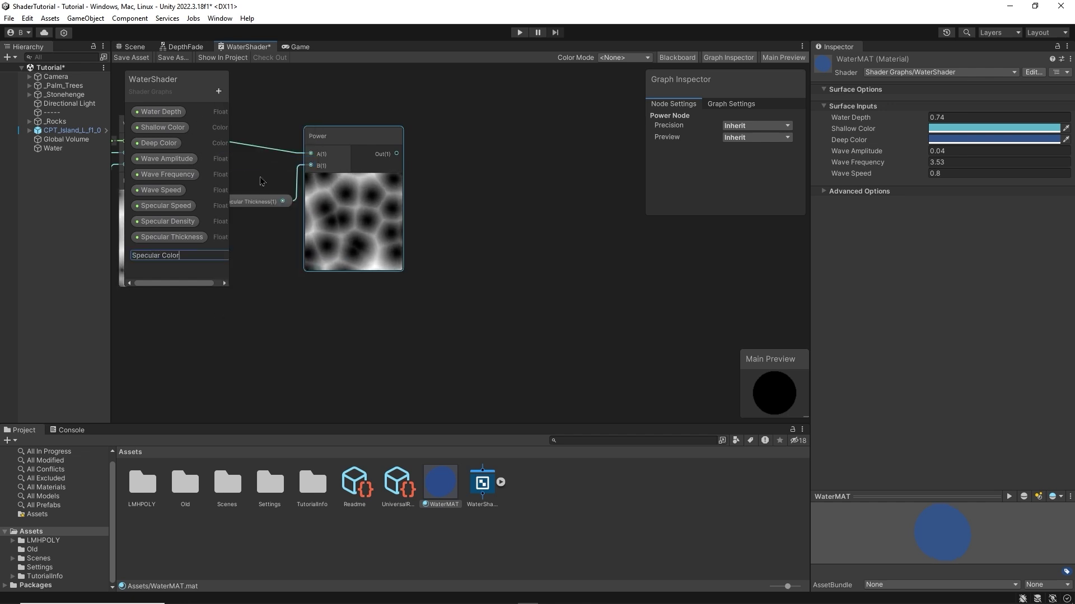
left_click_drag(164, 253, 348, 298)
- Add a Multiply node with Power Out into A and Specular Color into B
left_click(559, 187)
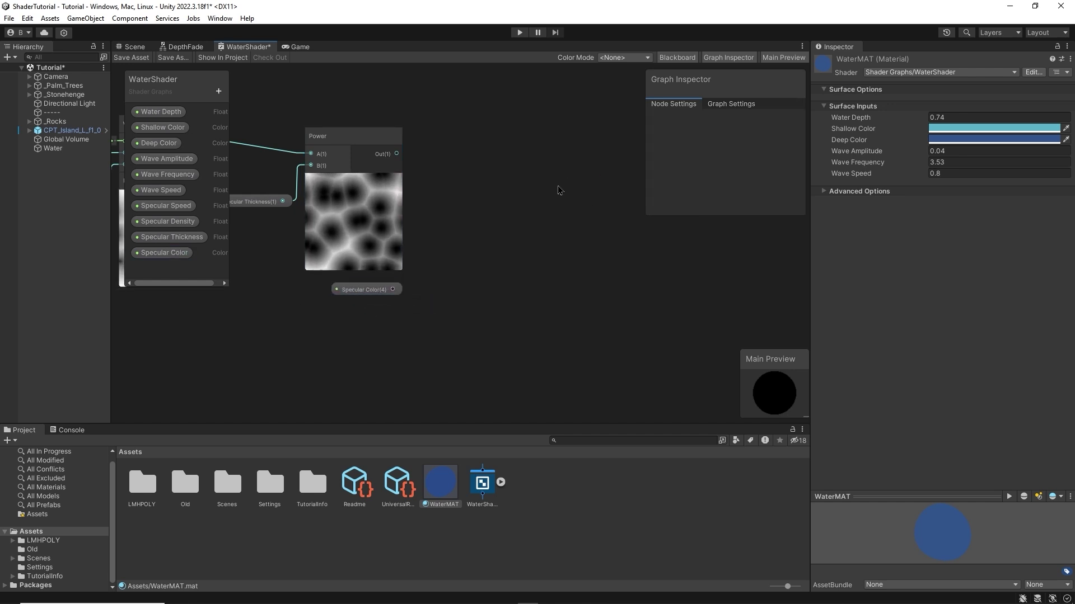
key("space")
type("multiply")
key("Return")
left_click_drag(554, 205, 472, 147)
left_click_drag(397, 153, 462, 162)
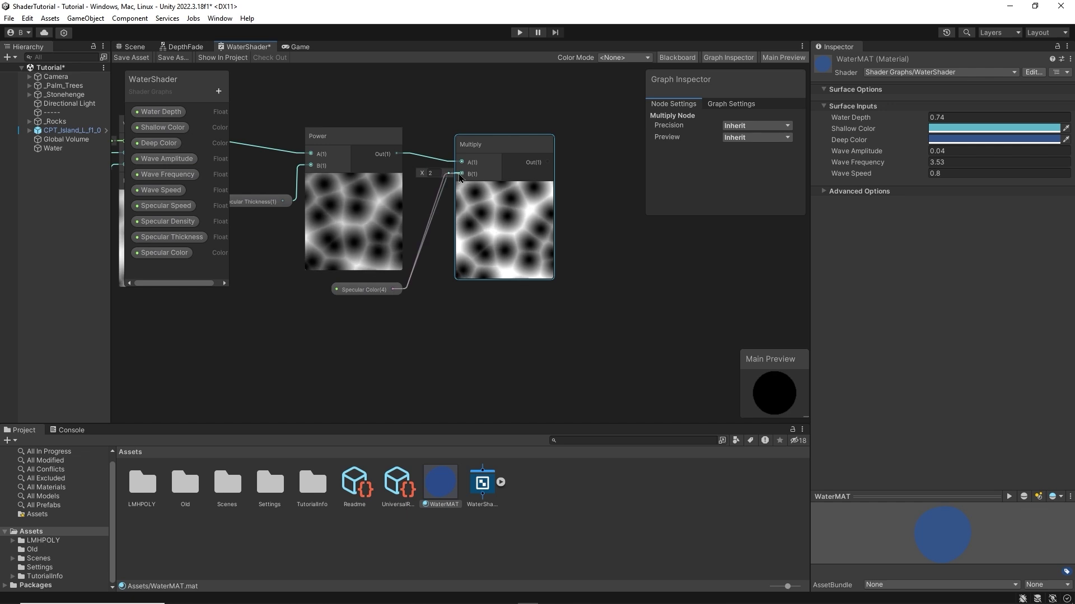
left_click_drag(392, 289, 461, 173)
- Set the Specular Color default to light blue 9ABFDB
left_click(363, 290)
left_click(752, 163)
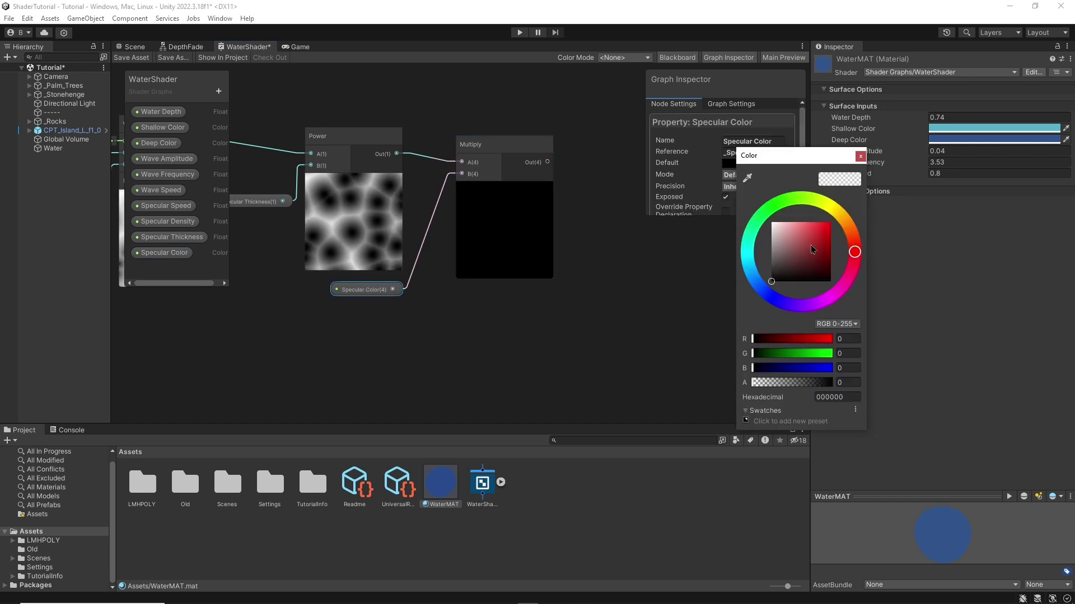
left_click(750, 281)
left_click_drag(778, 263, 791, 235)
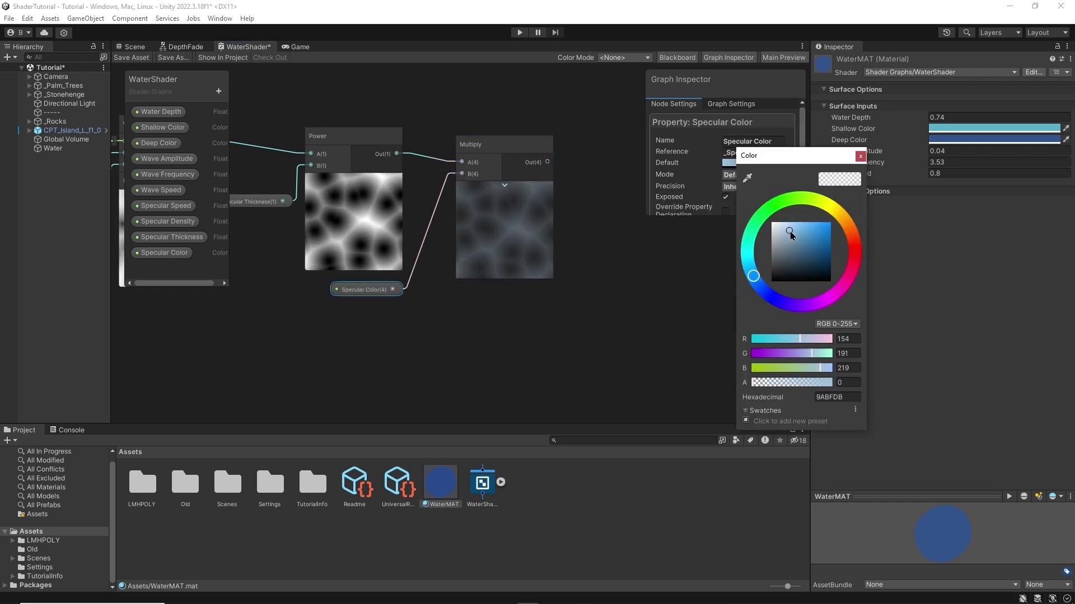
left_click(526, 301)
middle_click_drag(526, 300, 501, 329)
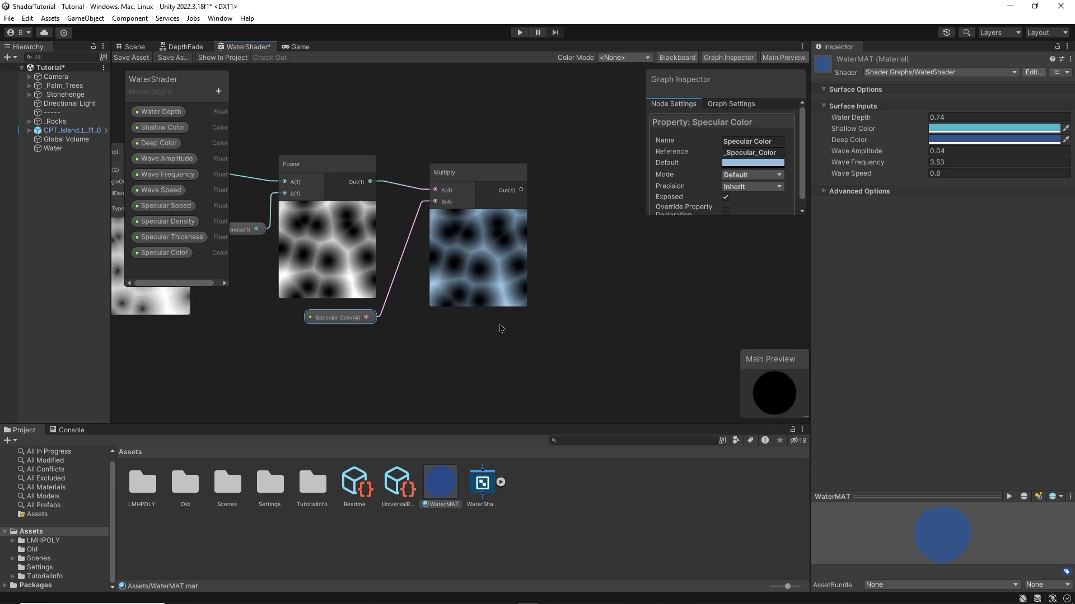
scroll(478, 331, "down", 4)
- Add an Add node summing the Lerp output (A) and the Multiply output (B)
left_click(458, 238)
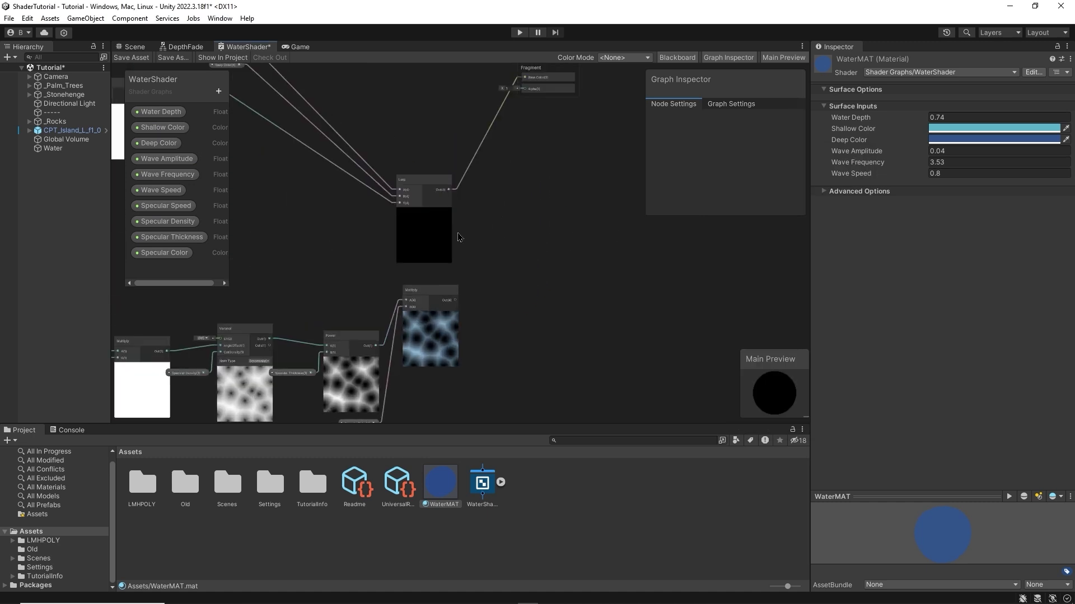
scroll(458, 238, "up", 3)
key("space")
type("add")
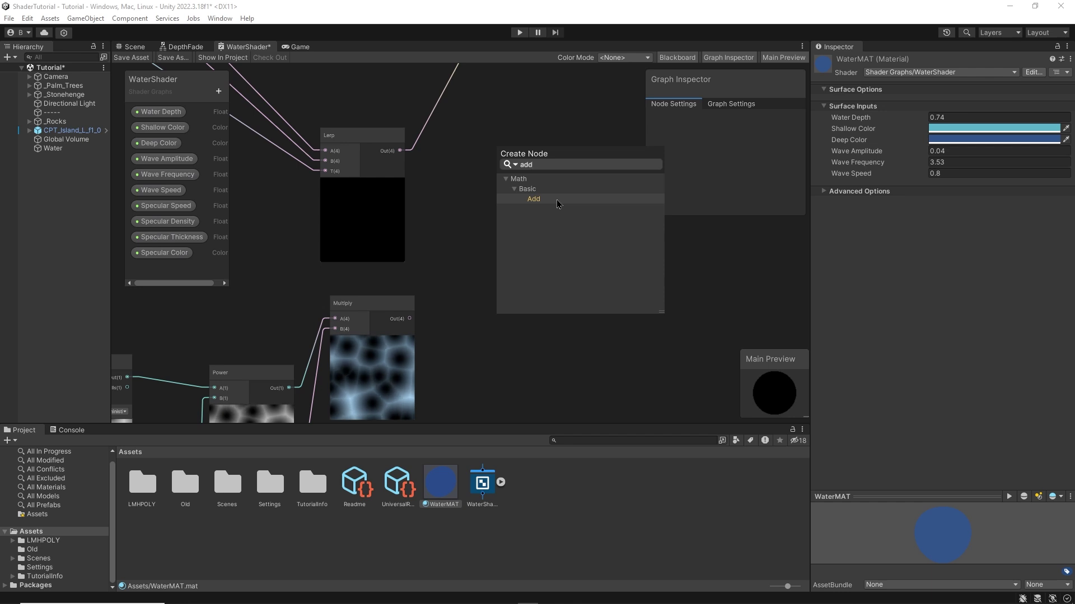
left_click(557, 204)
left_click_drag(532, 264, 525, 201)
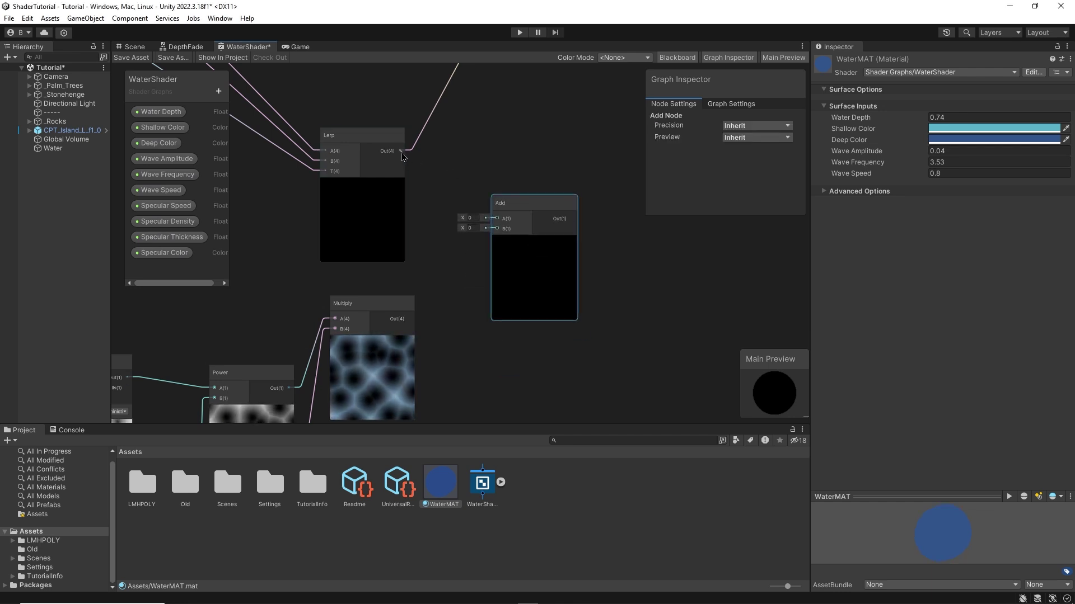
left_click_drag(401, 152, 497, 218)
left_click_drag(409, 318, 496, 229)
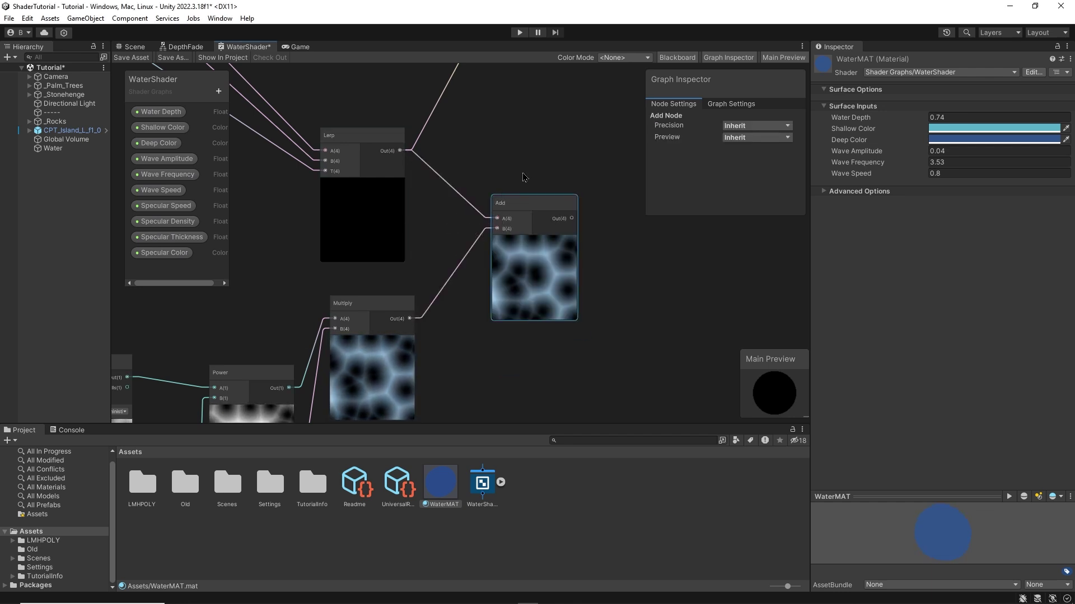
- Wire the Add output into the Fragment Base Color and view the whole graph
middle_click_drag(524, 177, 424, 292)
scroll(422, 290, "down", 2)
left_click(378, 202)
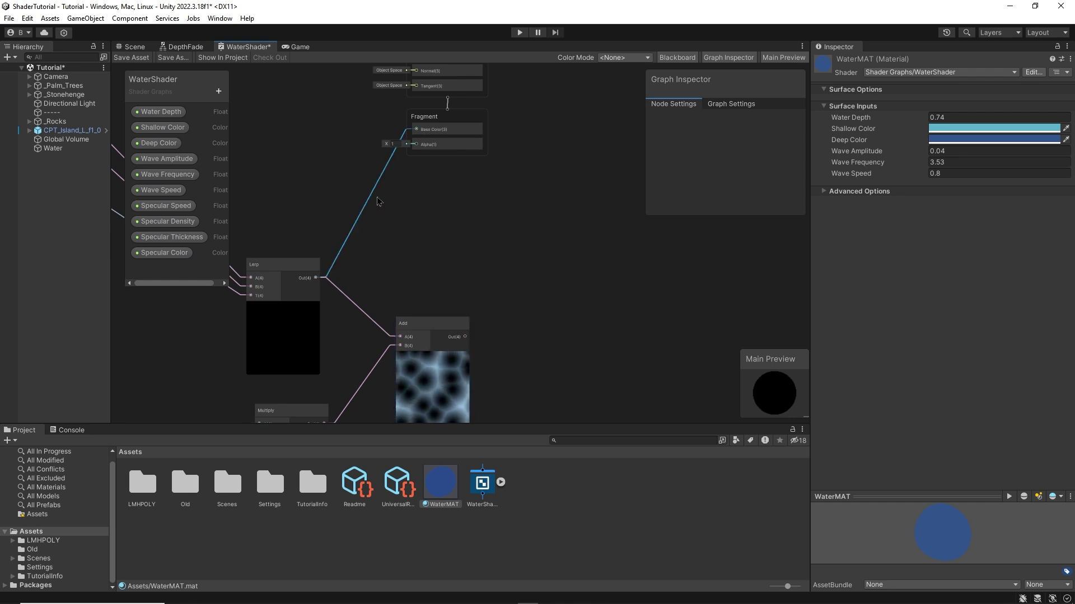
left_click_drag(464, 336, 468, 143)
scroll(500, 266, "down", 5)
middle_click_drag(500, 266, 676, 264)
scroll(592, 268, "up", 1)
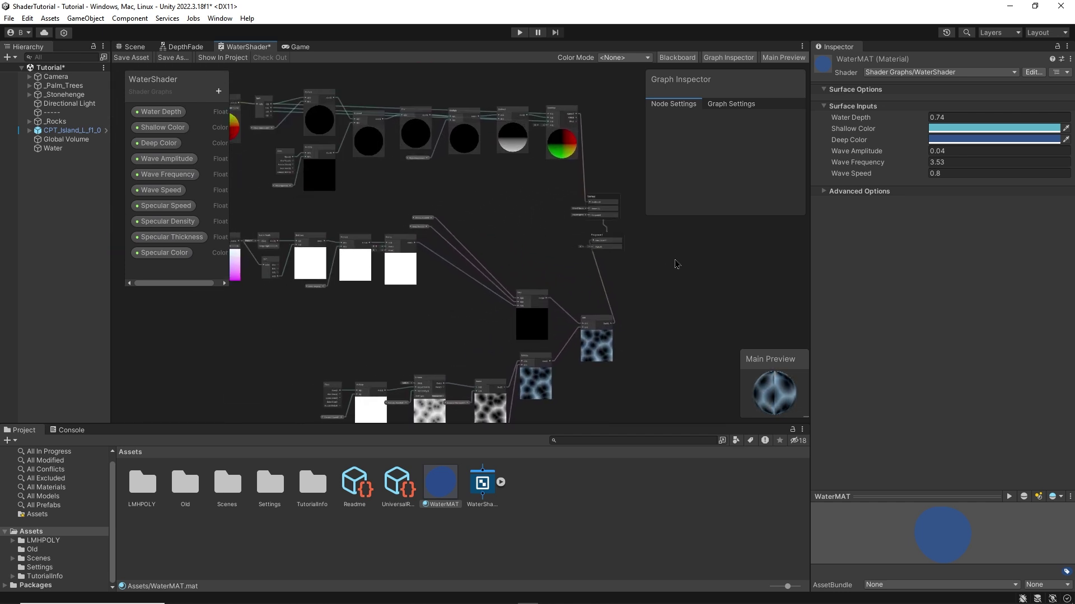
scroll(676, 264, "down", 1)
- Save the shader graph, return to the island scene, and widen the game view beside it
left_click(131, 57)
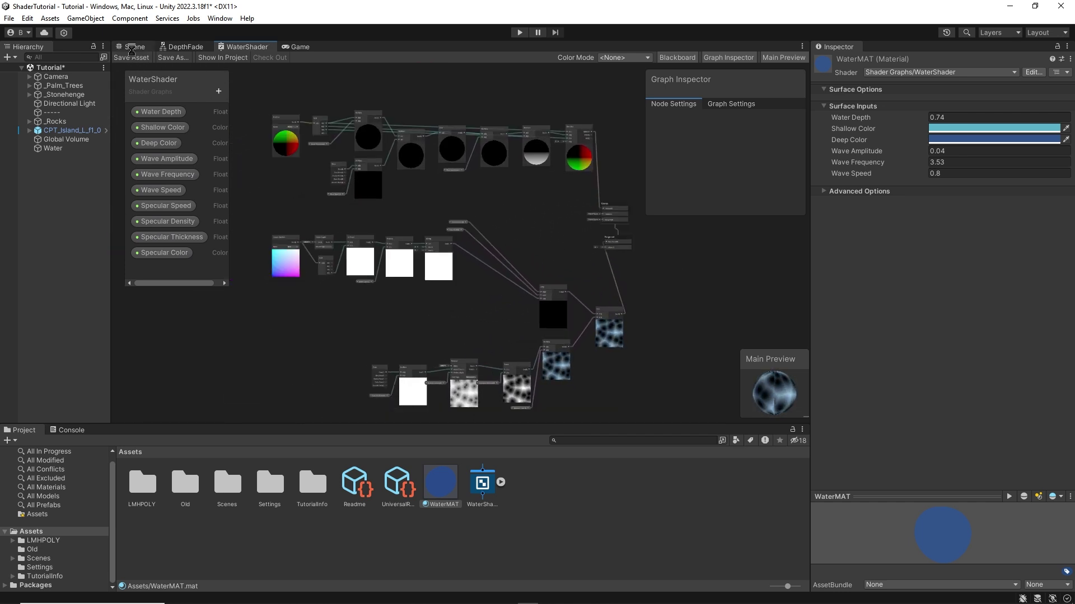
left_click(132, 47)
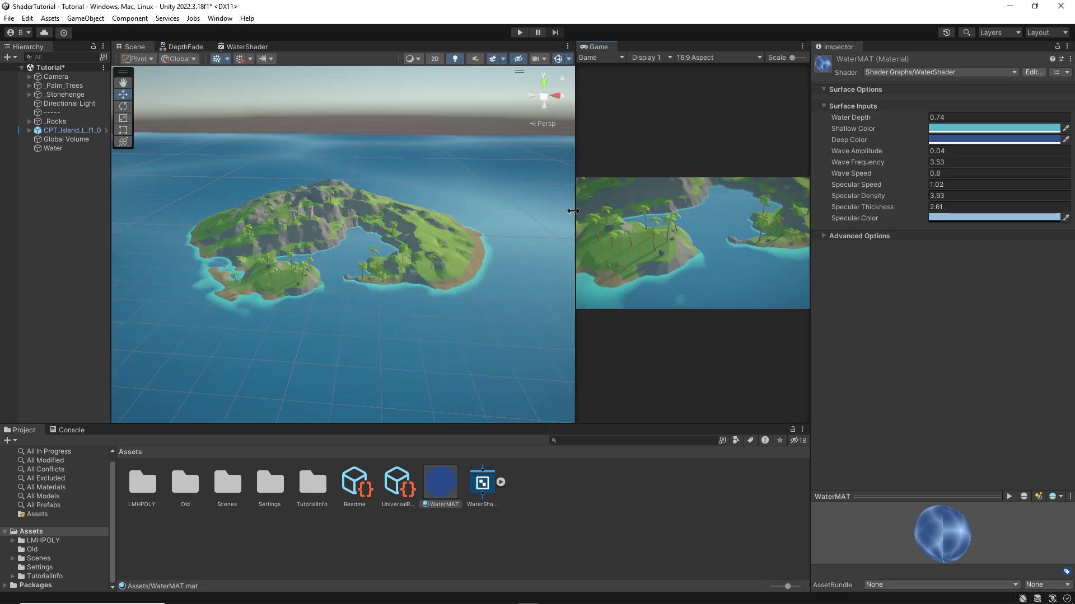
left_click_drag(576, 224, 422, 224)
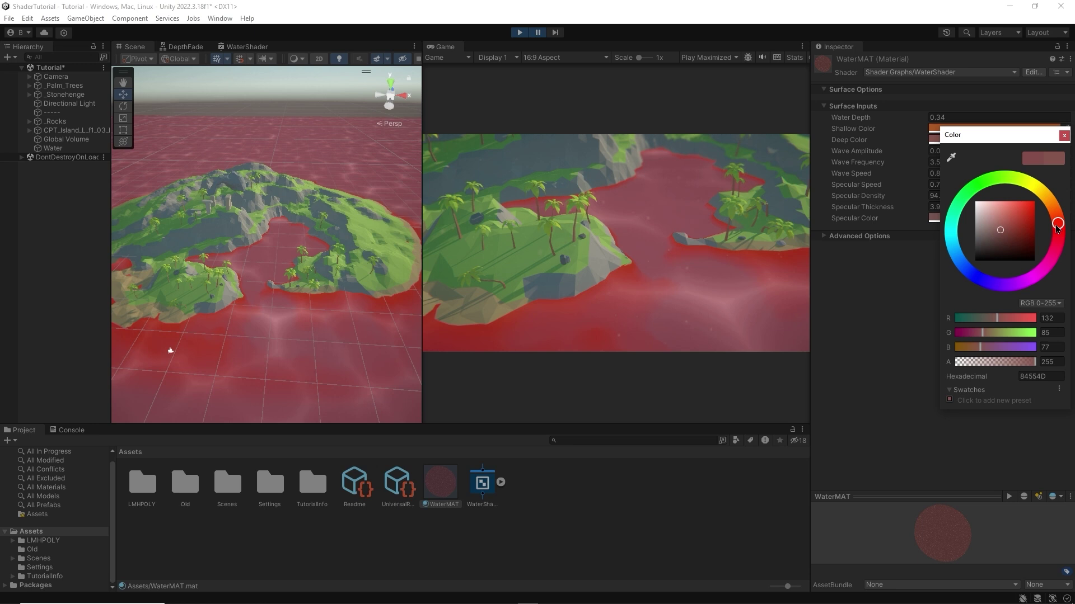
- Set WaterMAT's Deep Color to dark red-brown 5E1F13 and Shallow Color to orange D4834F
mouse_move(1008, 227)
left_mouse_down()
mouse_move(1022, 223)
mouse_move(1025, 244)
mouse_move(1007, 237)
left_mouse_up()
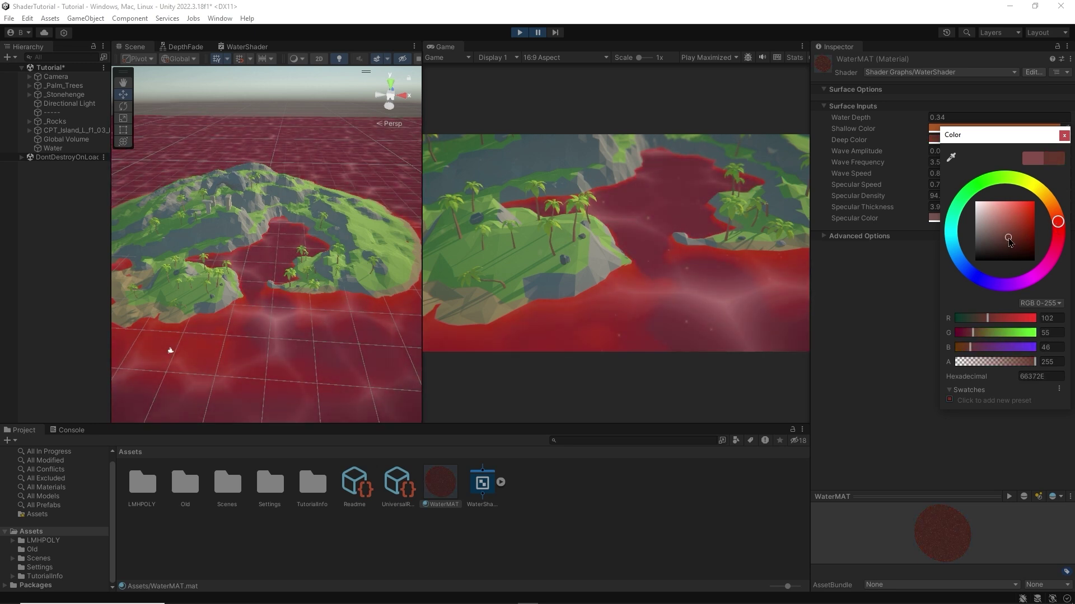
left_click(1009, 126)
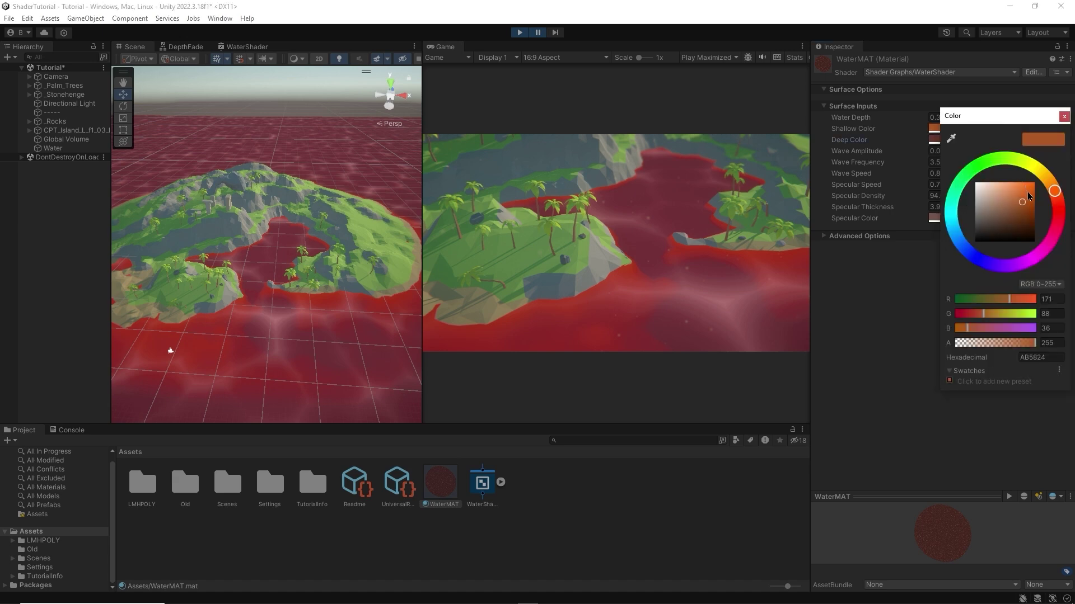
left_click_drag(1015, 187, 1012, 192)
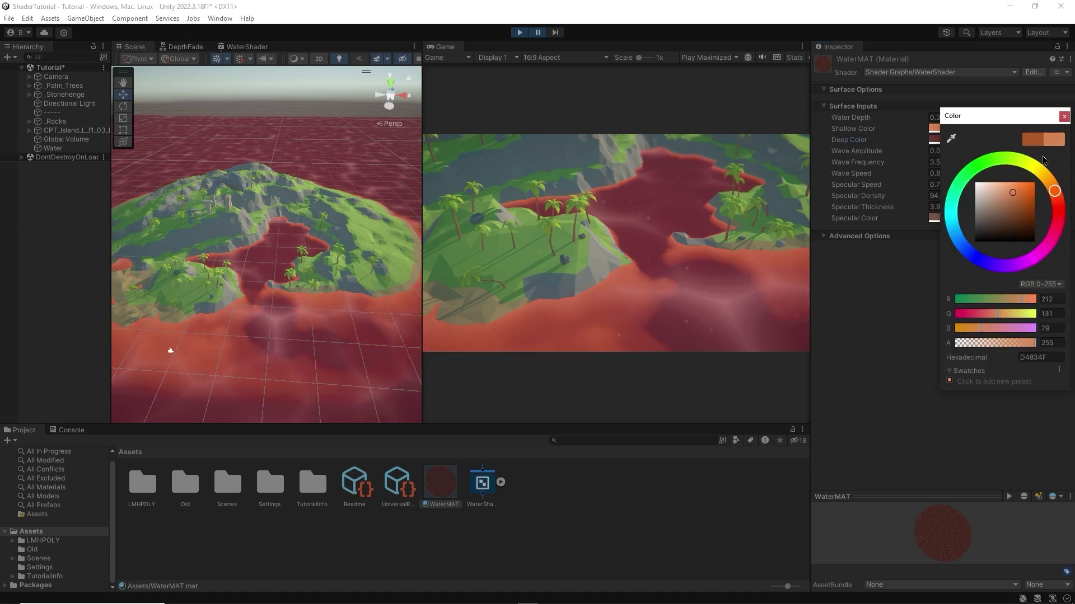